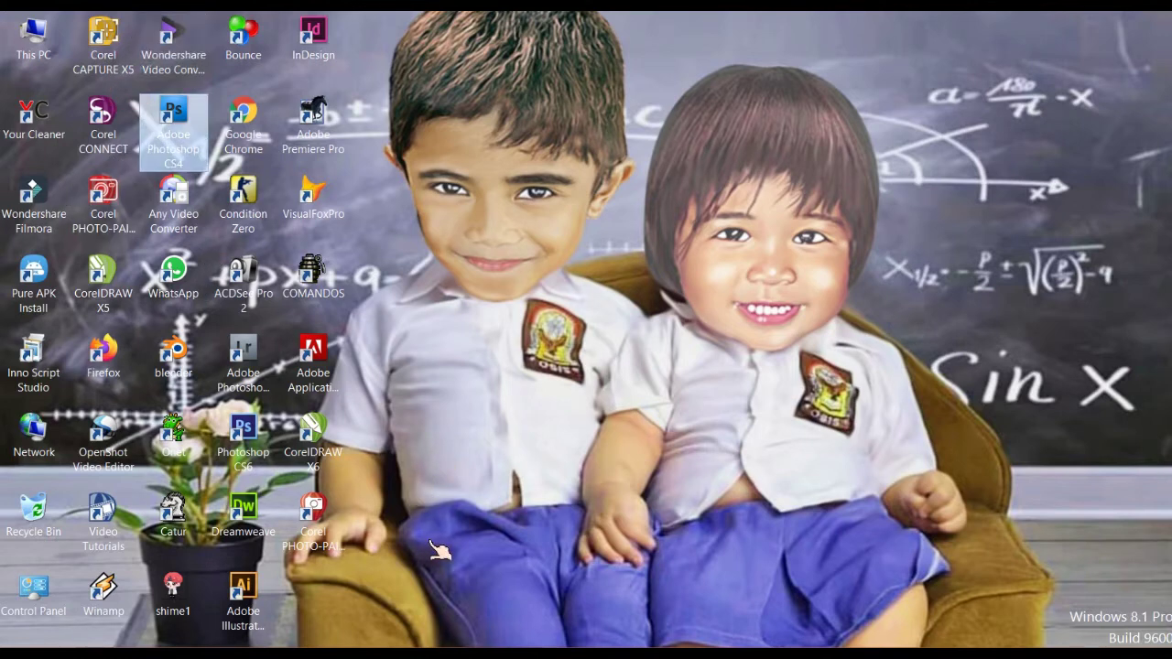
- Launch Photoshop CS4 and start a new document sized 1600 × 800 pixels
left_click(425, 534)
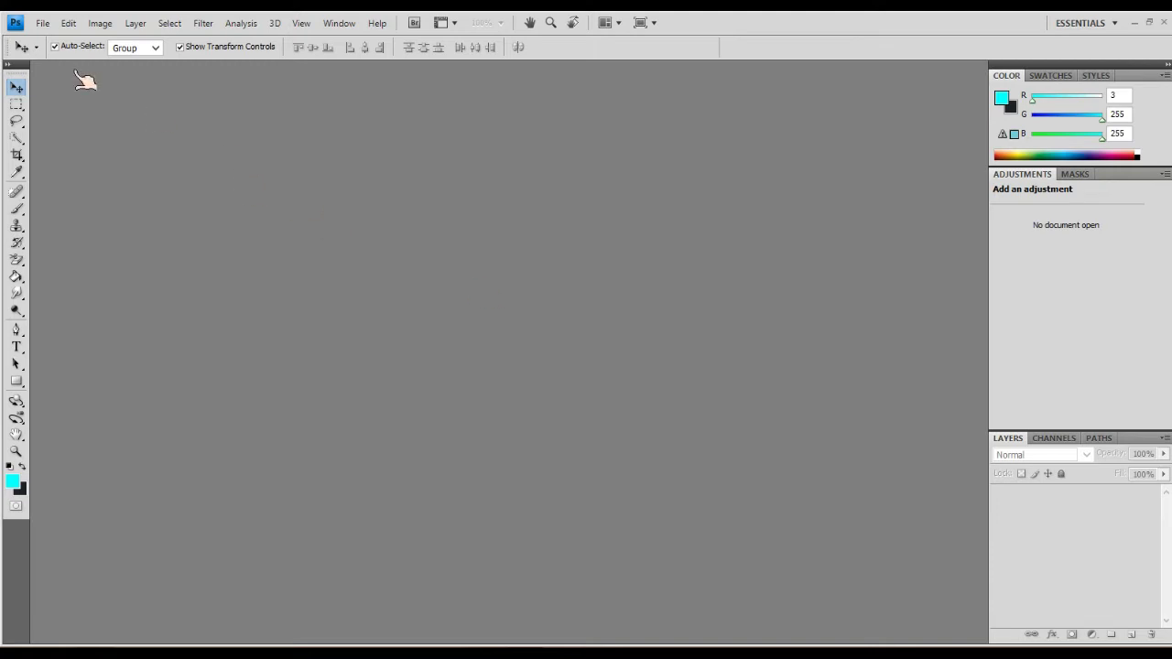
left_click(41, 23)
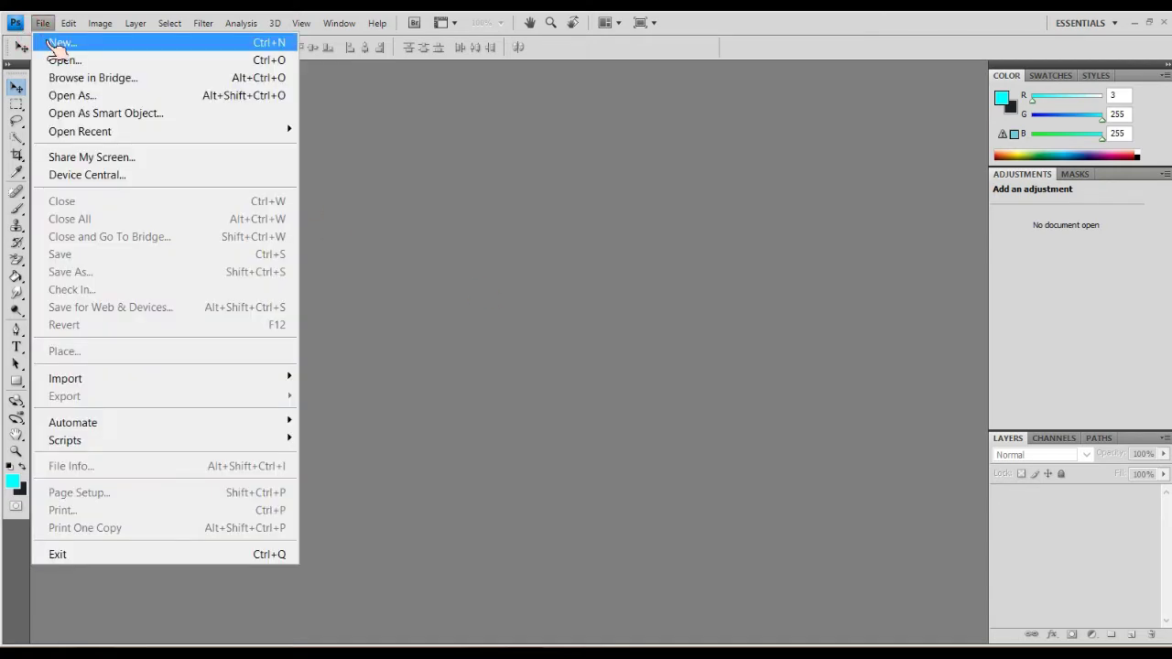
key("ctrl+n")
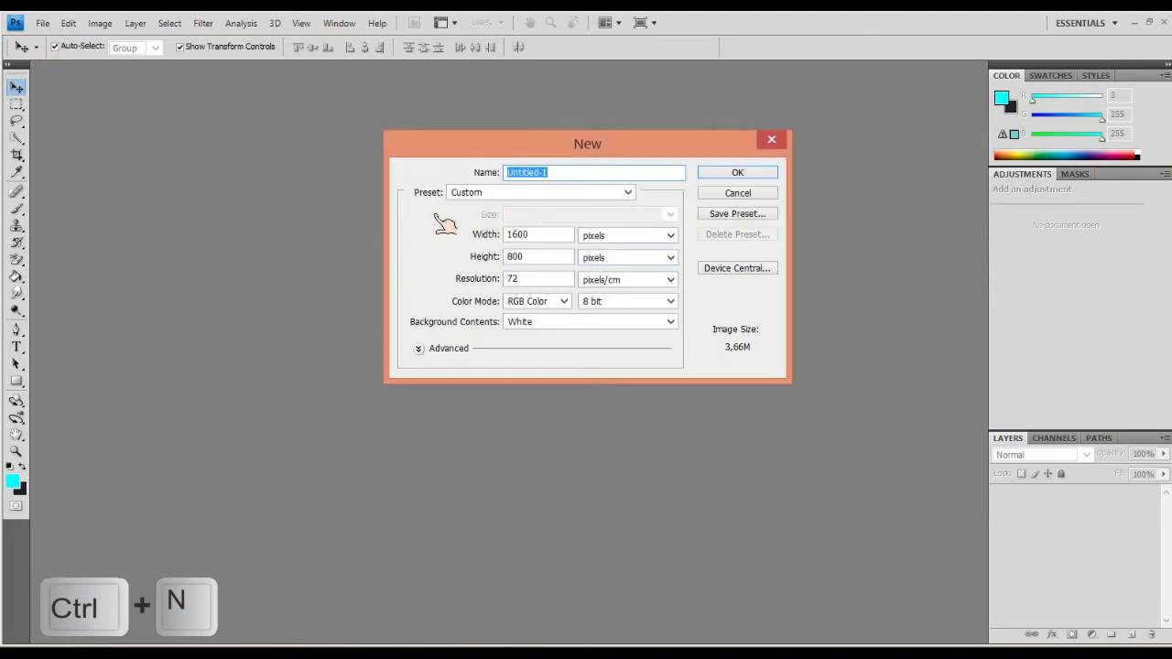
key("Tab")
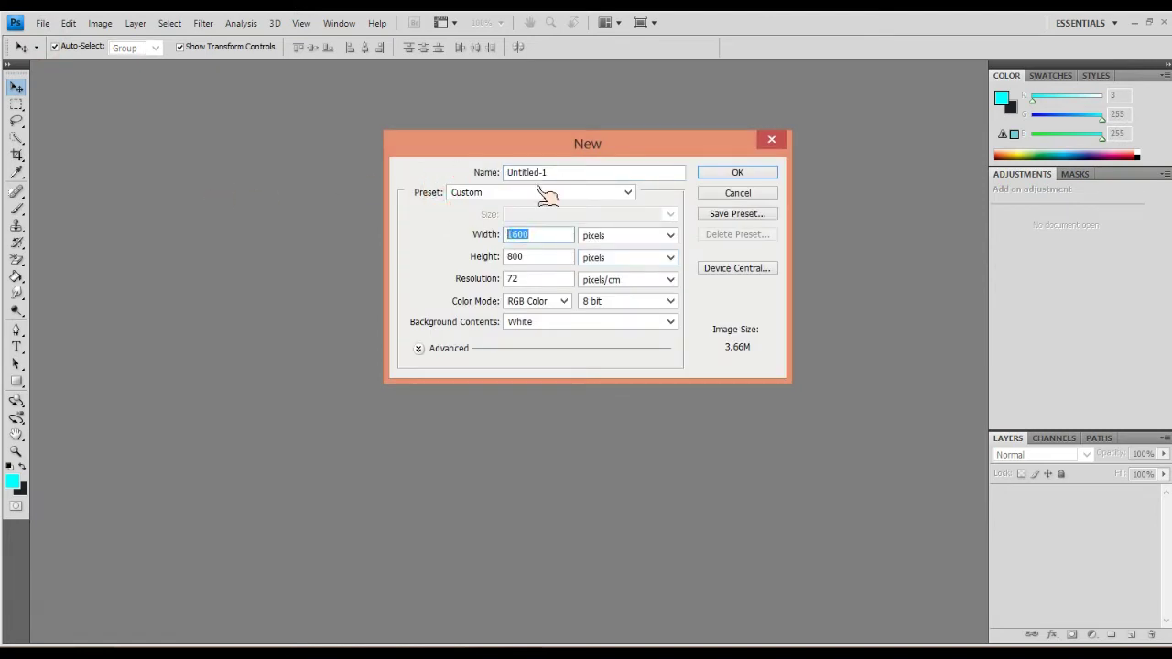
left_click(533, 183)
left_click(435, 192)
type("1600")
key("Tab")
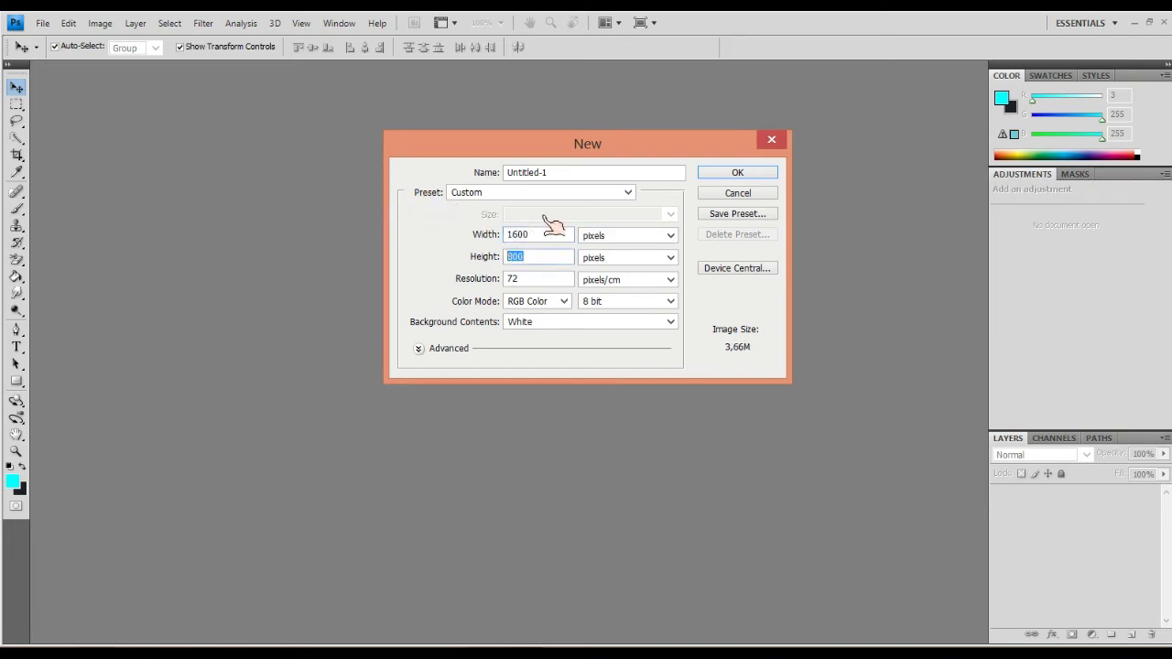
type("800")
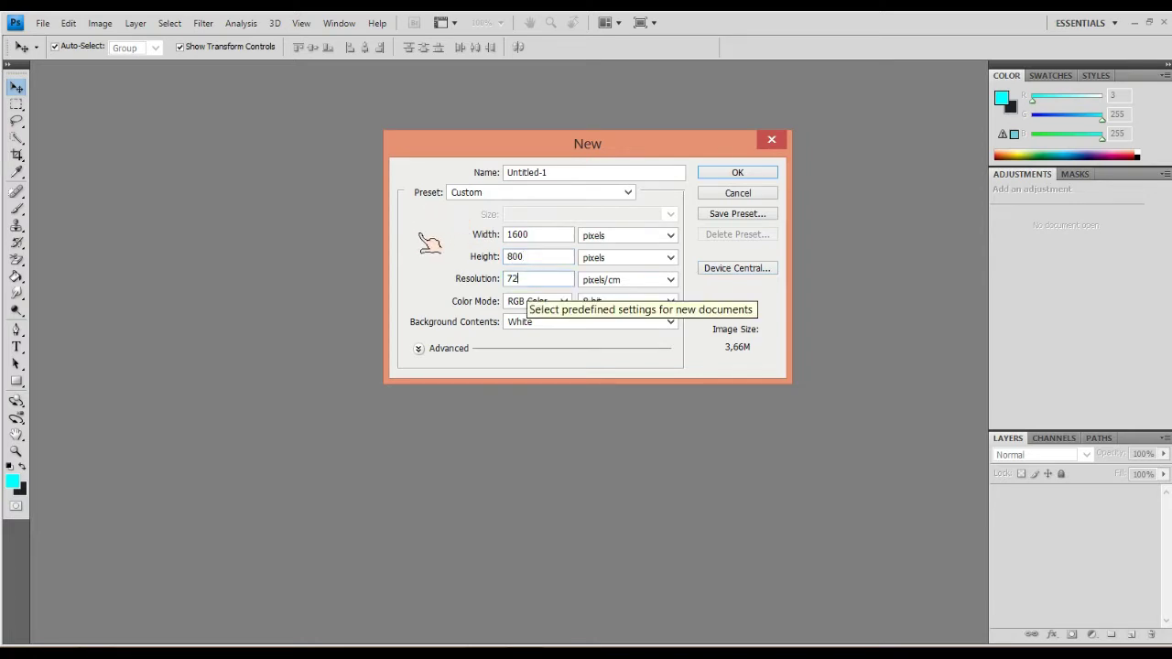
- Set the bit depth to 32 bit and create the Untitled-1 document
key("Tab")
key("Tab")
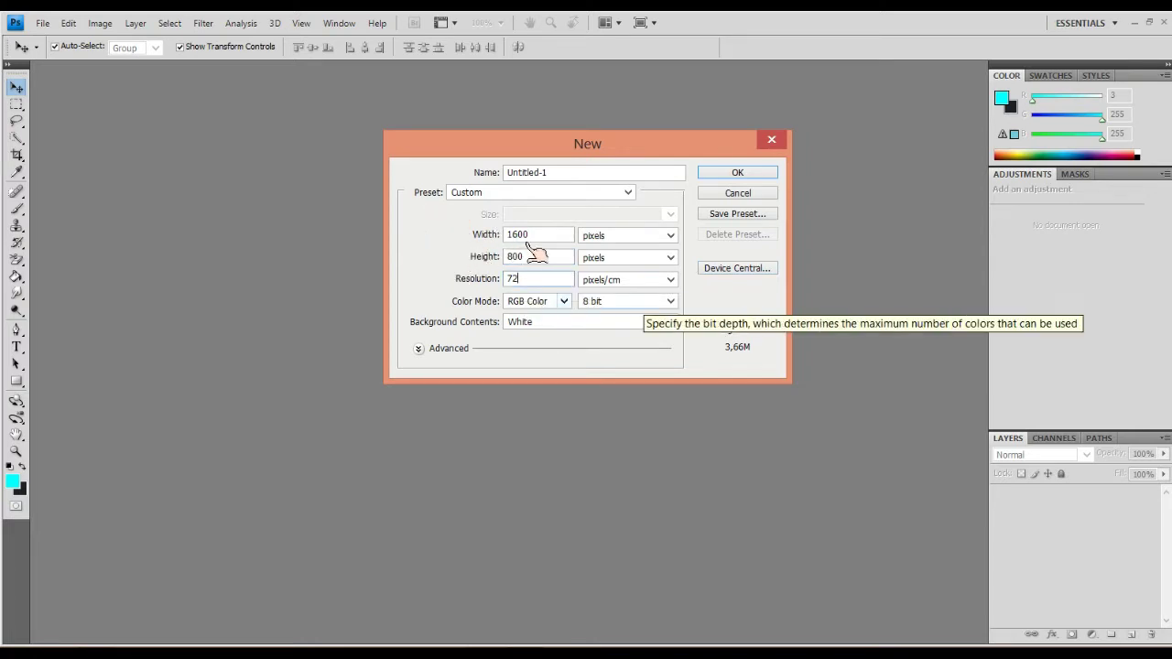
key("alt+Down")
key("Down")
key("Up")
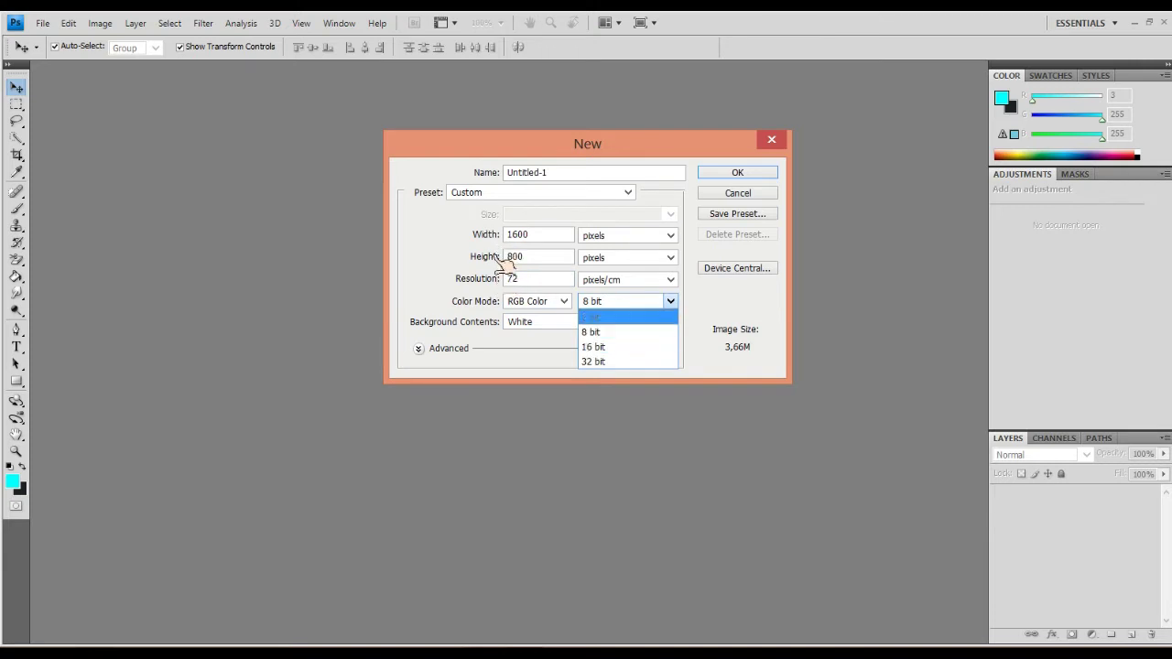
key("Down")
left_click(481, 278)
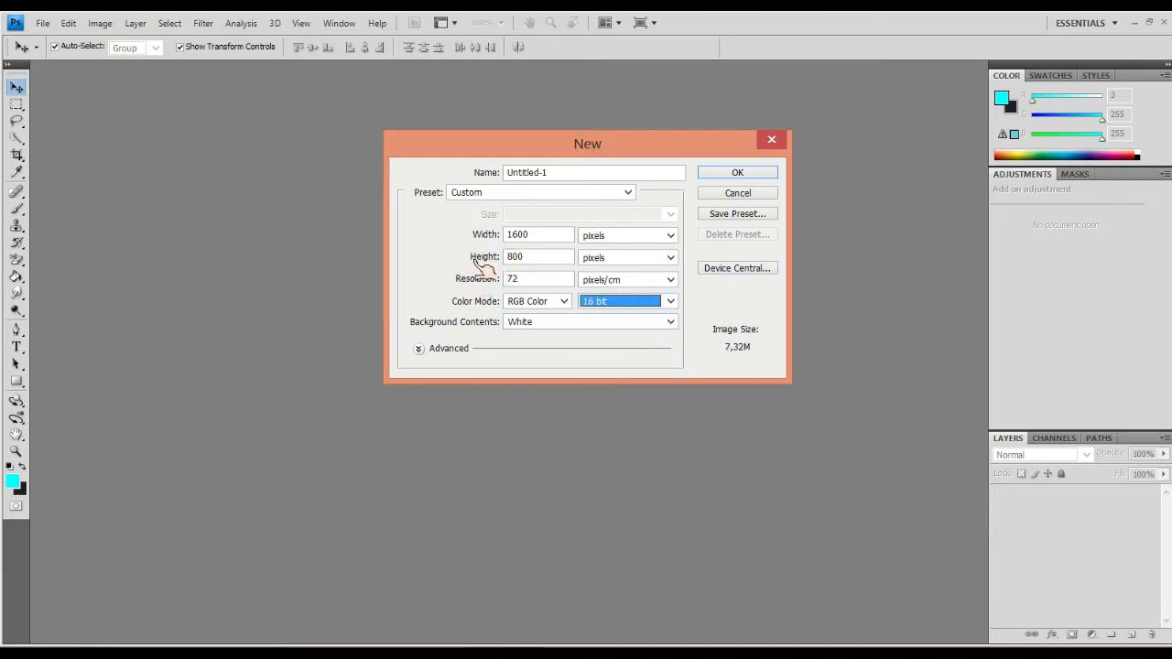
key("alt+Down")
left_click(503, 236)
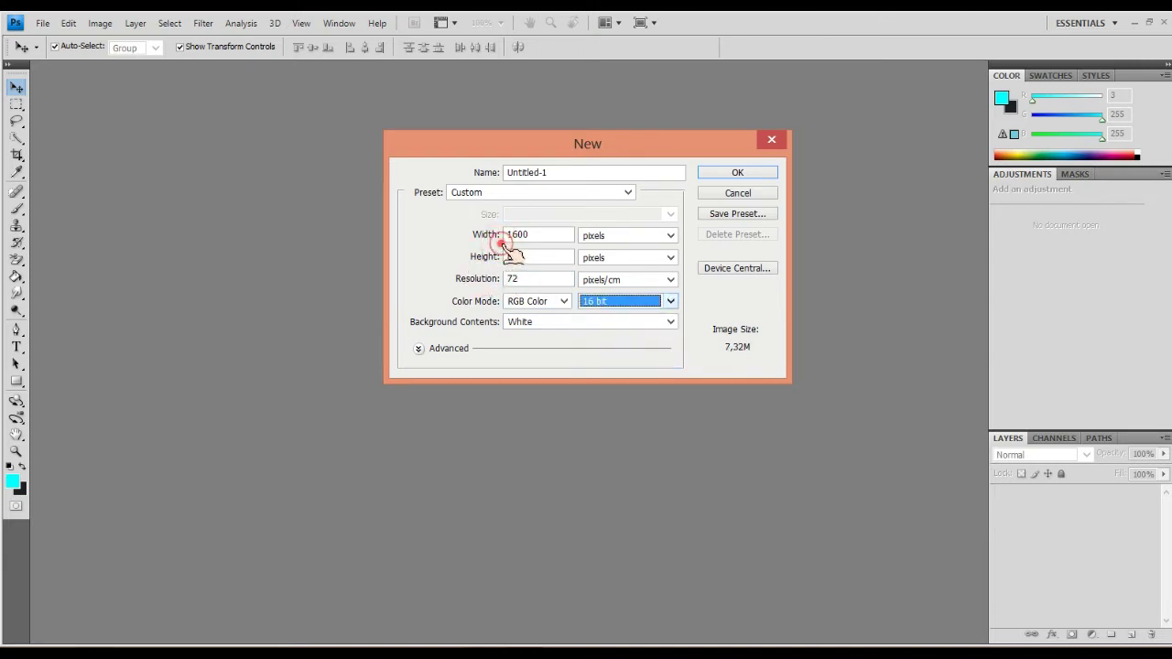
key("alt+Down")
key("Down")
key("Return")
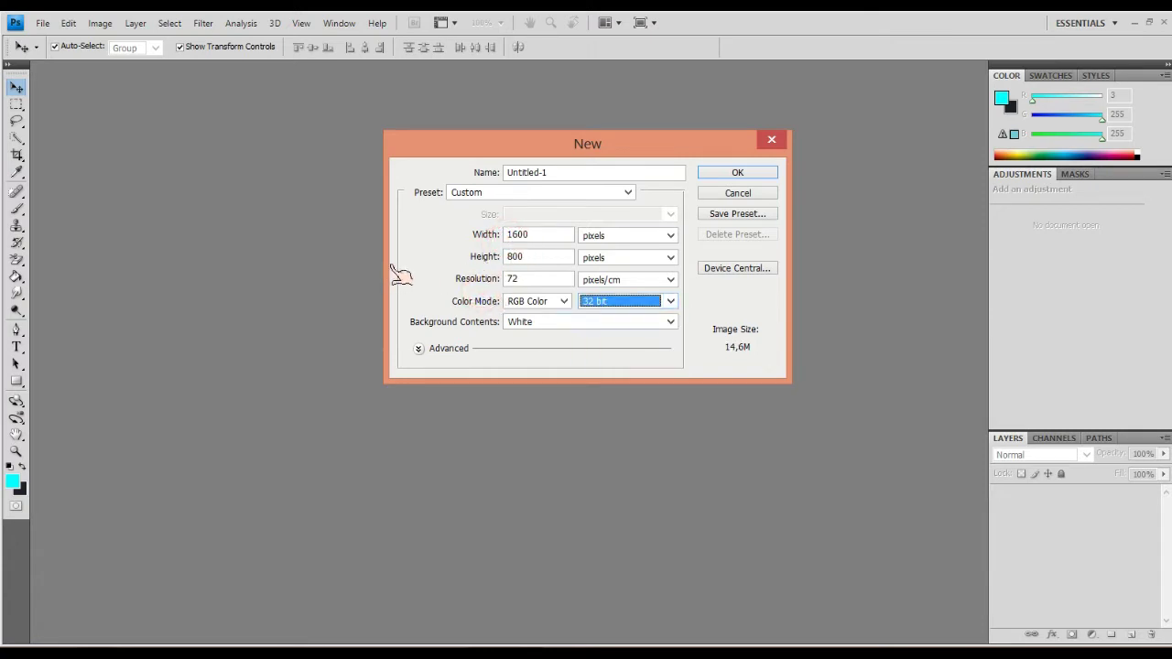
key("Return")
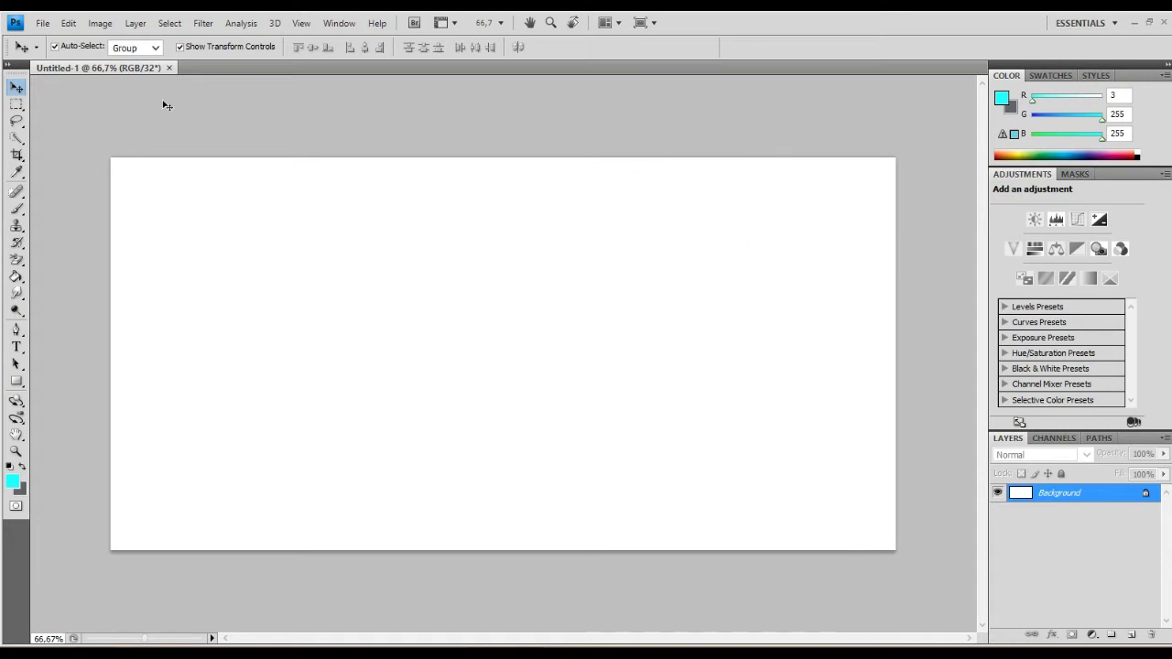
- Fill the Untitled-1 background with Black using Edit > Fill (Shift+F5)
left_click(69, 23)
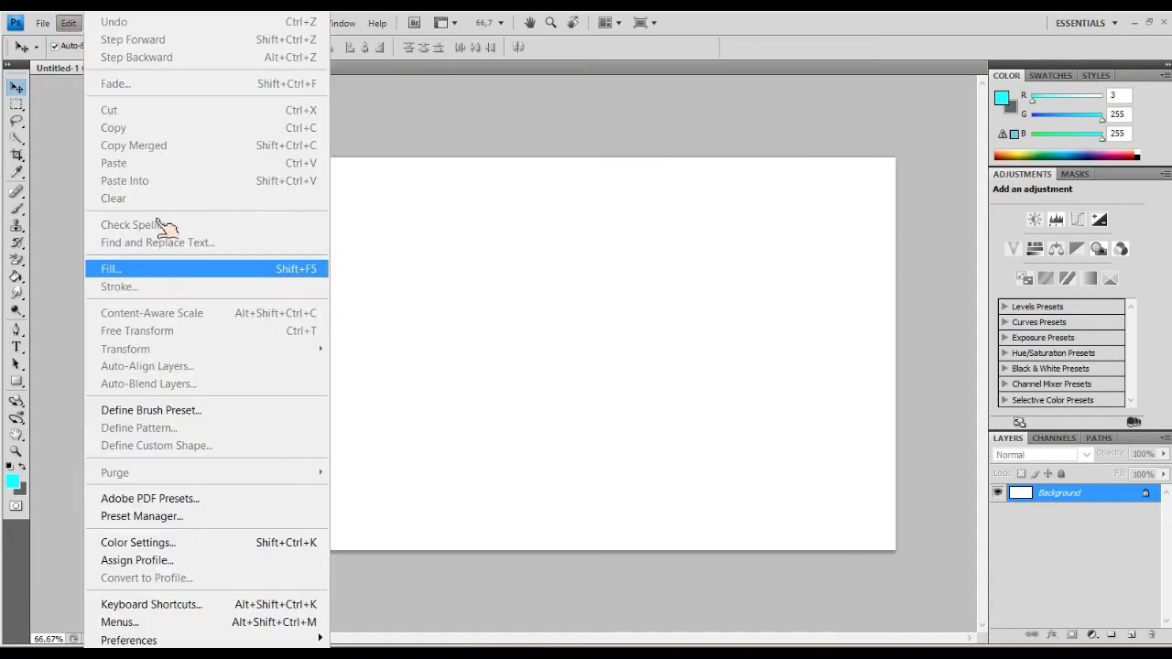
key("shift+F5")
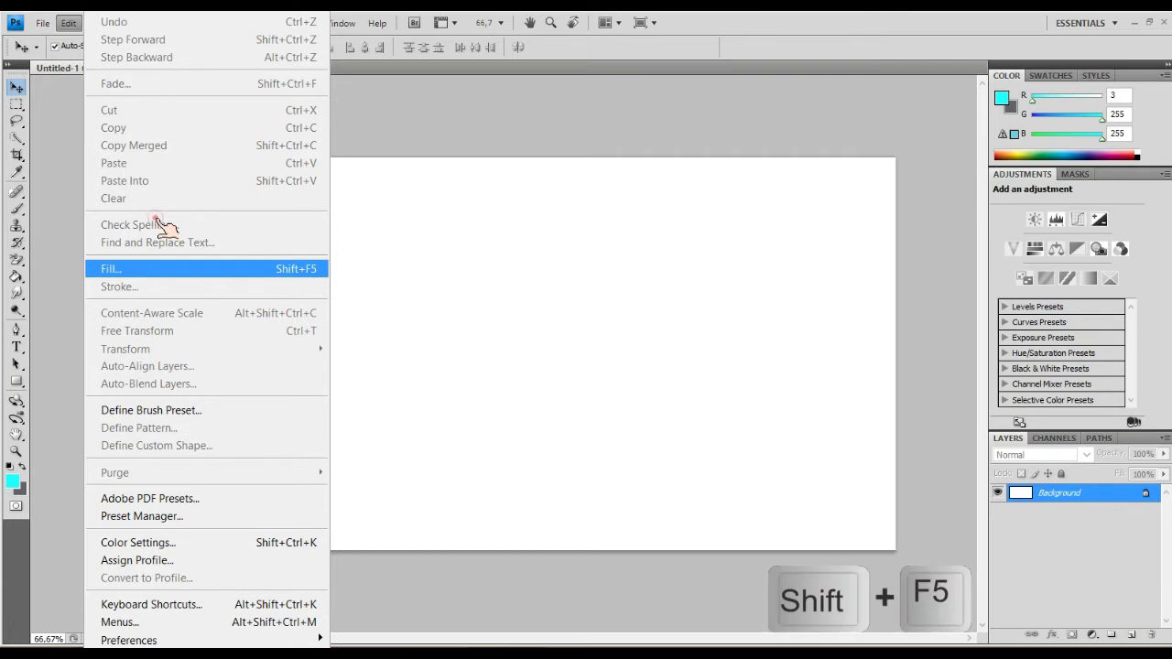
key("alt+Down")
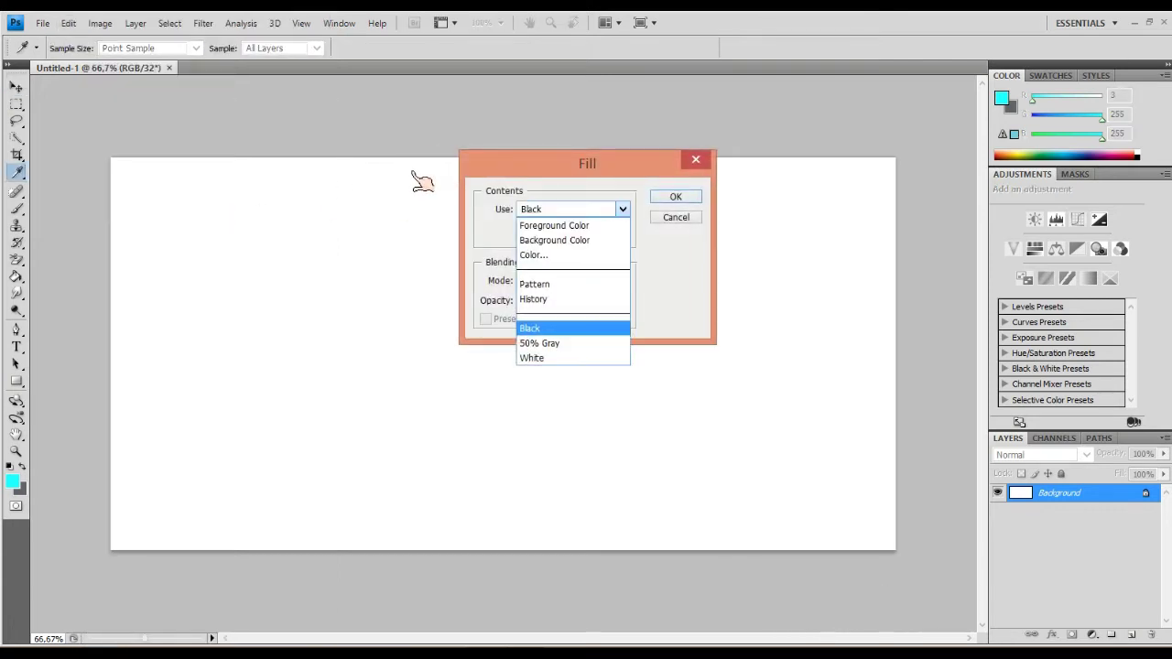
key("Up")
key("Up")
key("Up")
key("Down")
key("Down")
key("Down")
key("Up")
left_click(452, 266)
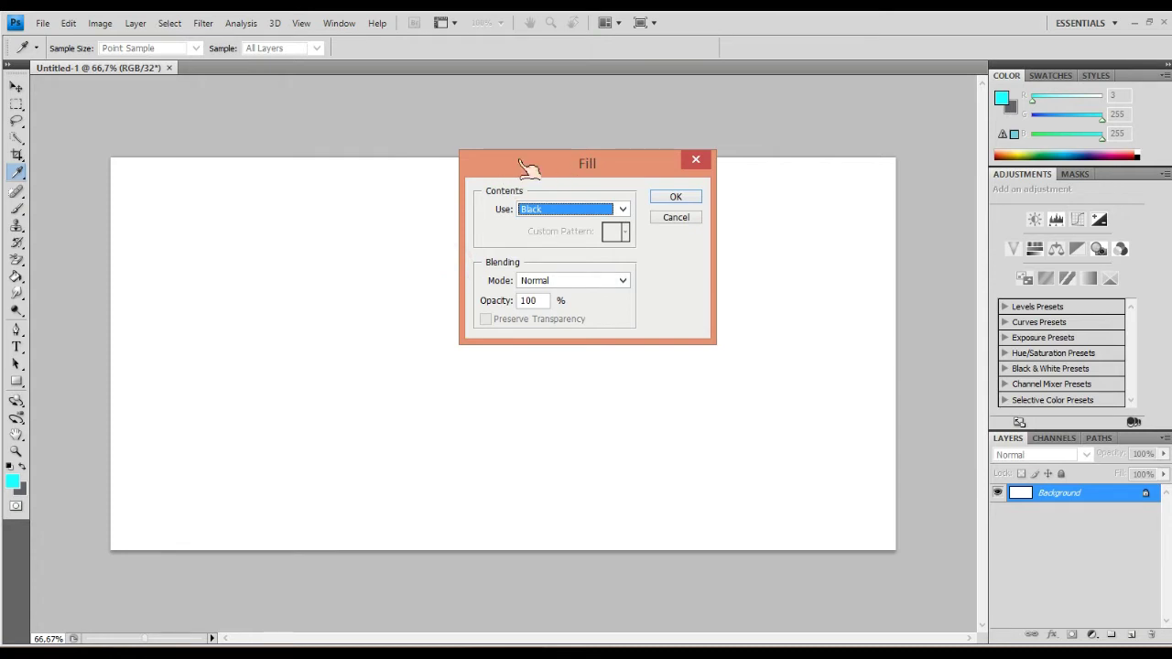
key("Return")
key("v")
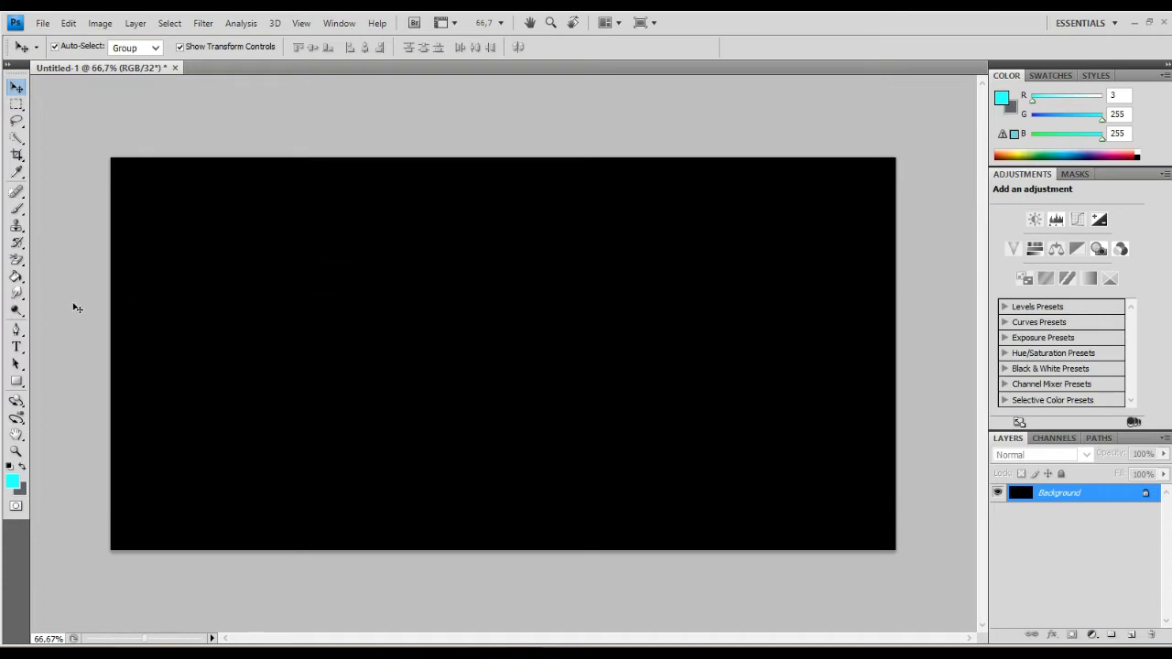
- With the Horizontal Type Tool active, set the foreground colour to white
key("t")
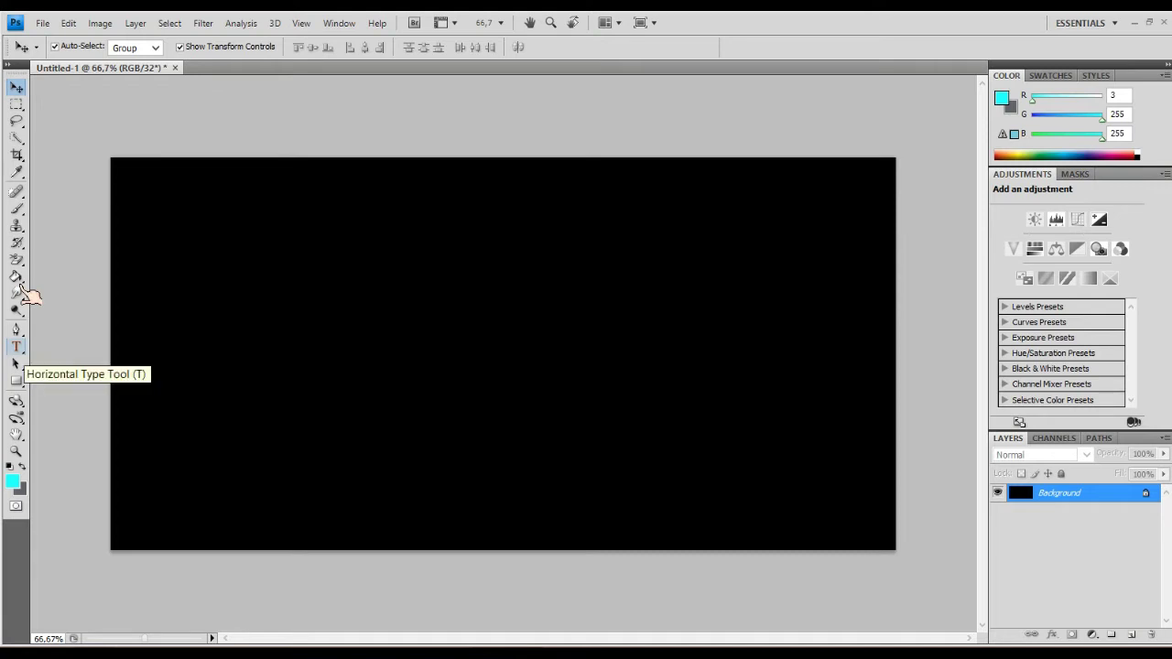
key("t")
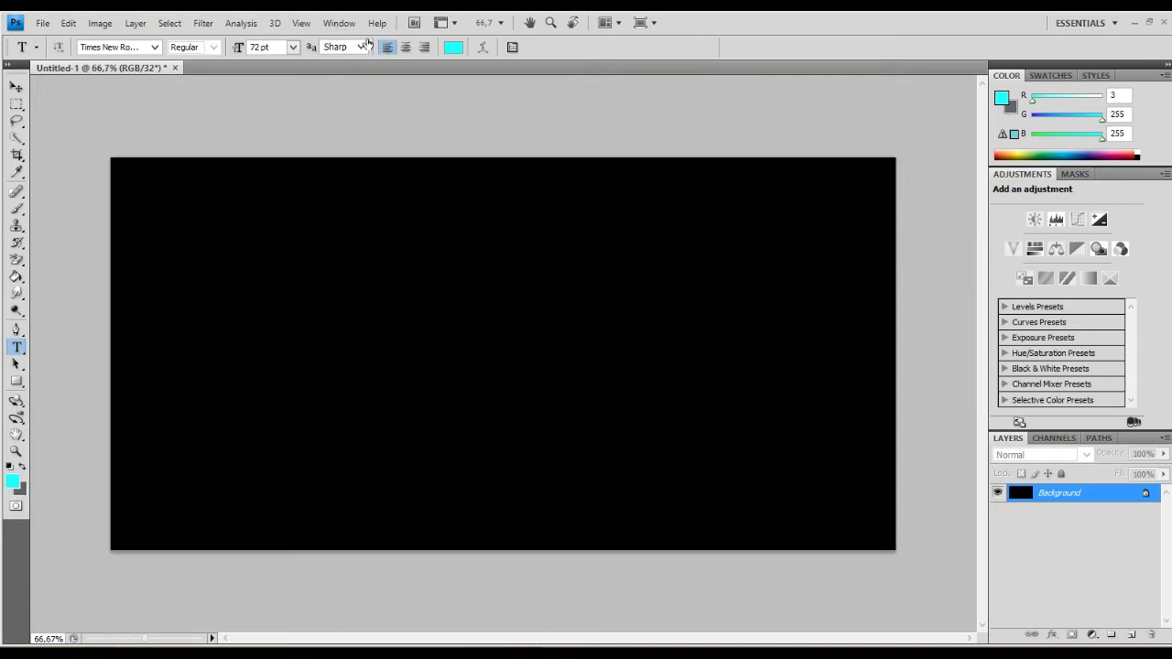
left_click(12, 479)
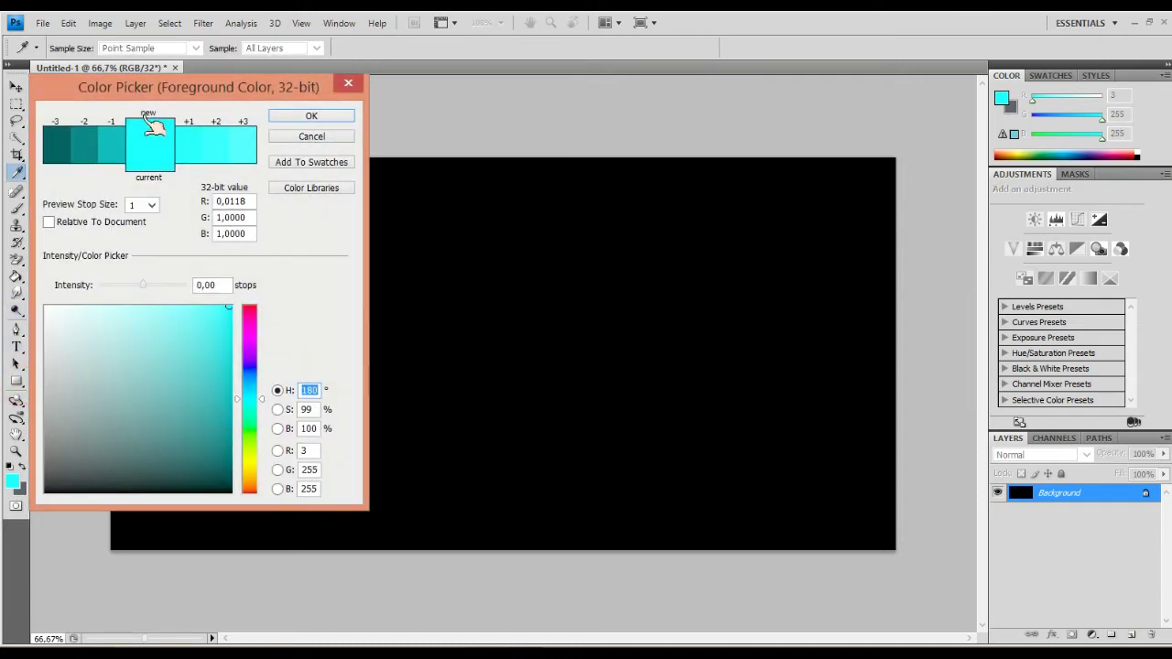
left_click_drag(156, 86, 388, 84)
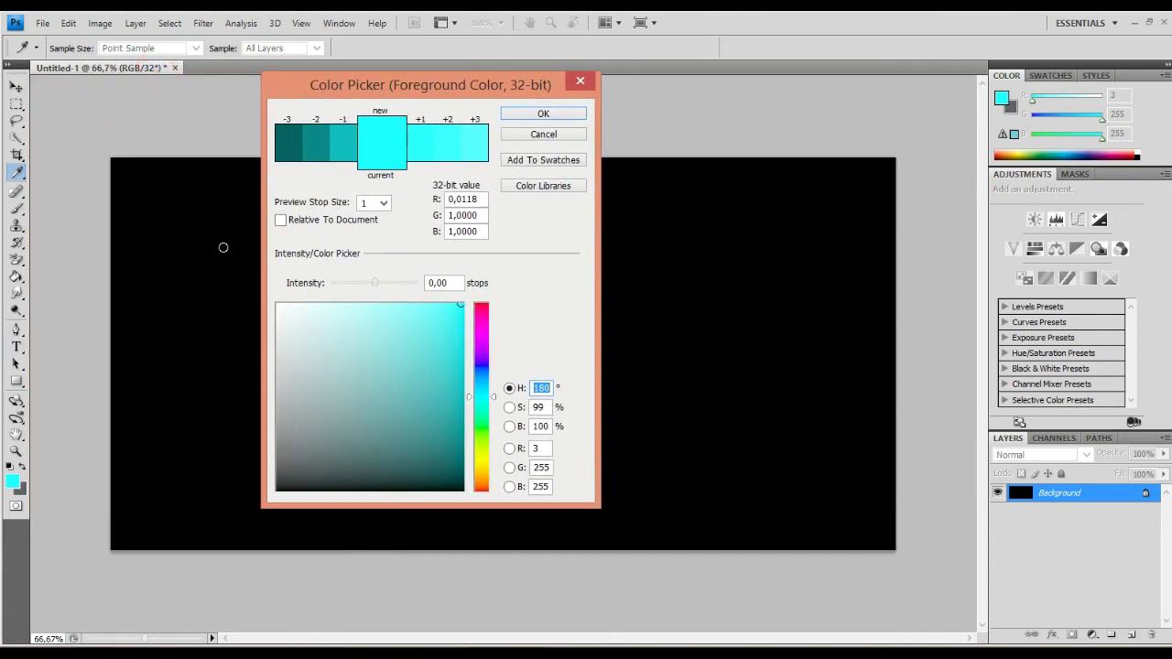
left_click(221, 247)
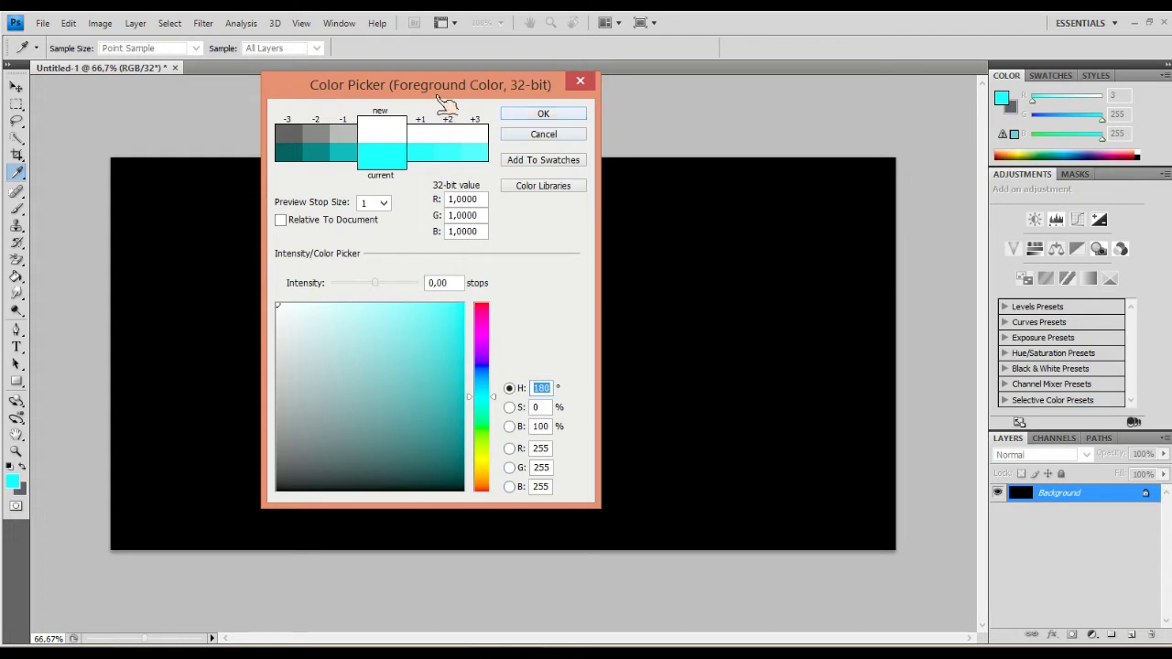
key("Return")
key("t")
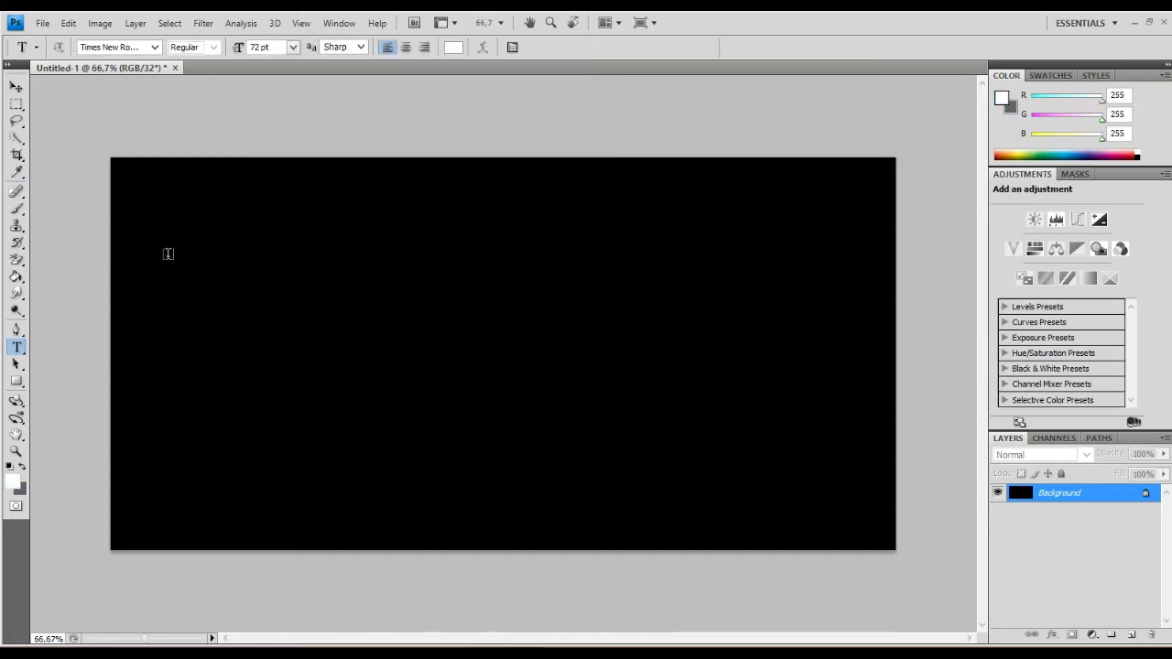
- Keep the type settings at Times New Roman, 72 pt
left_click(133, 47)
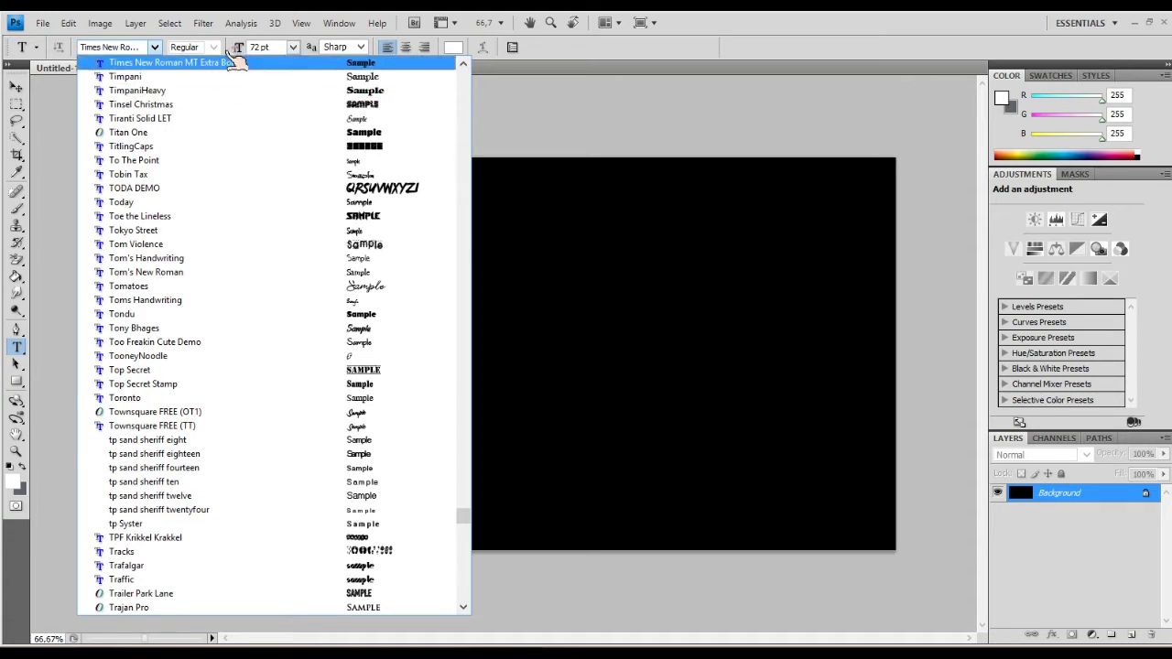
left_click(236, 63)
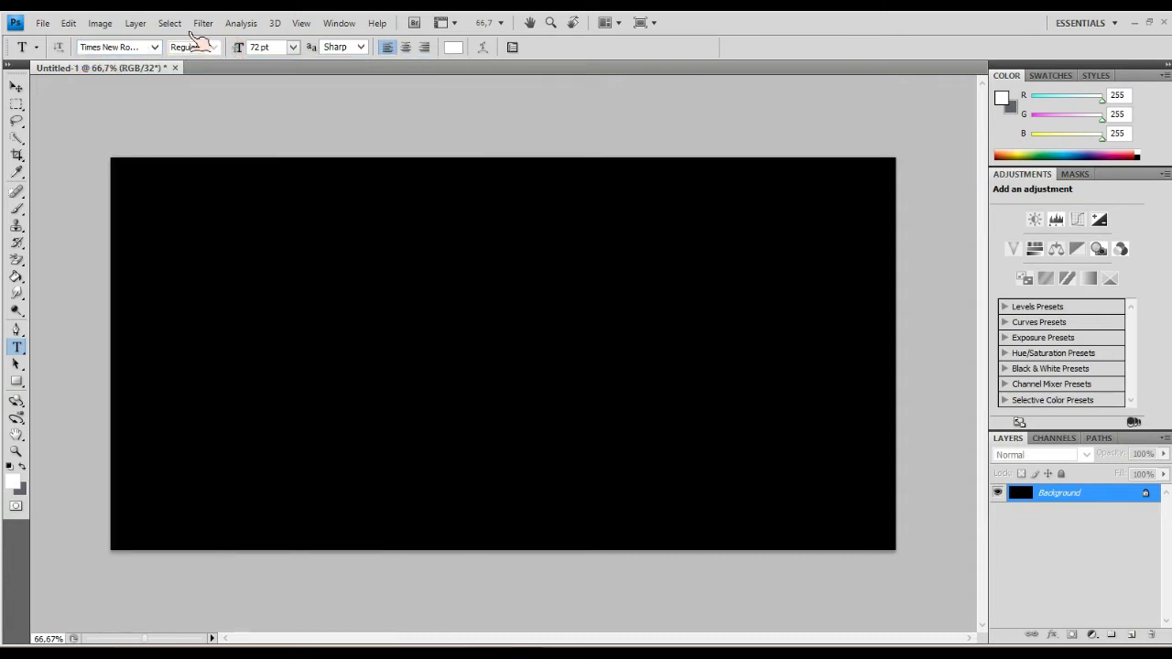
left_click(244, 47)
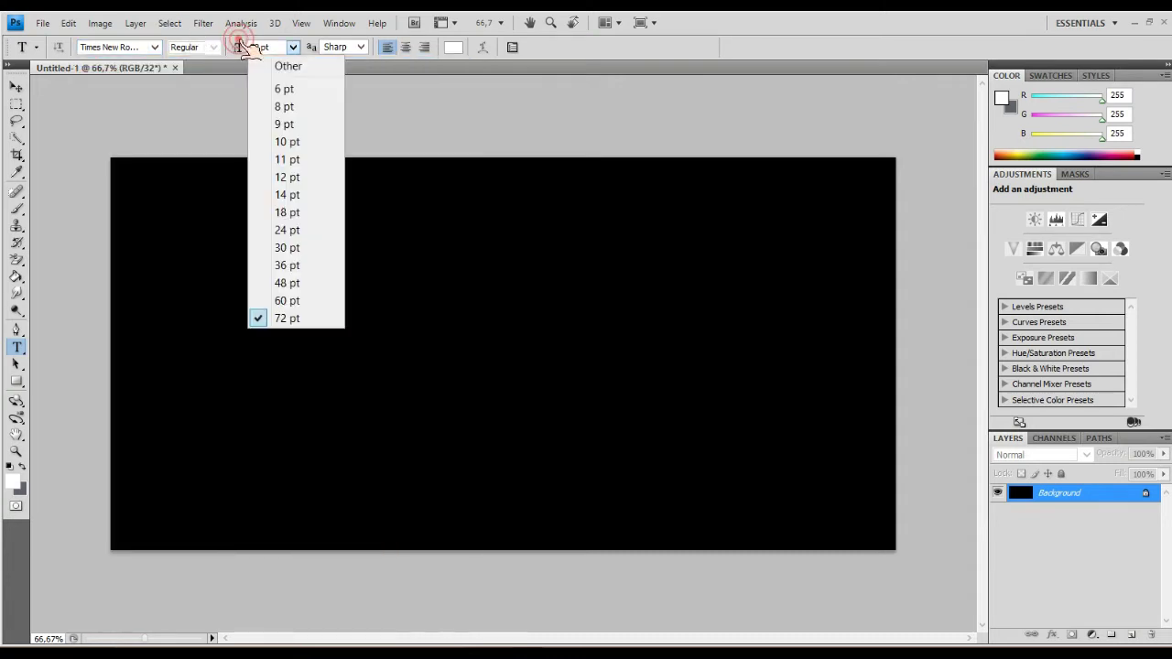
left_click(245, 253)
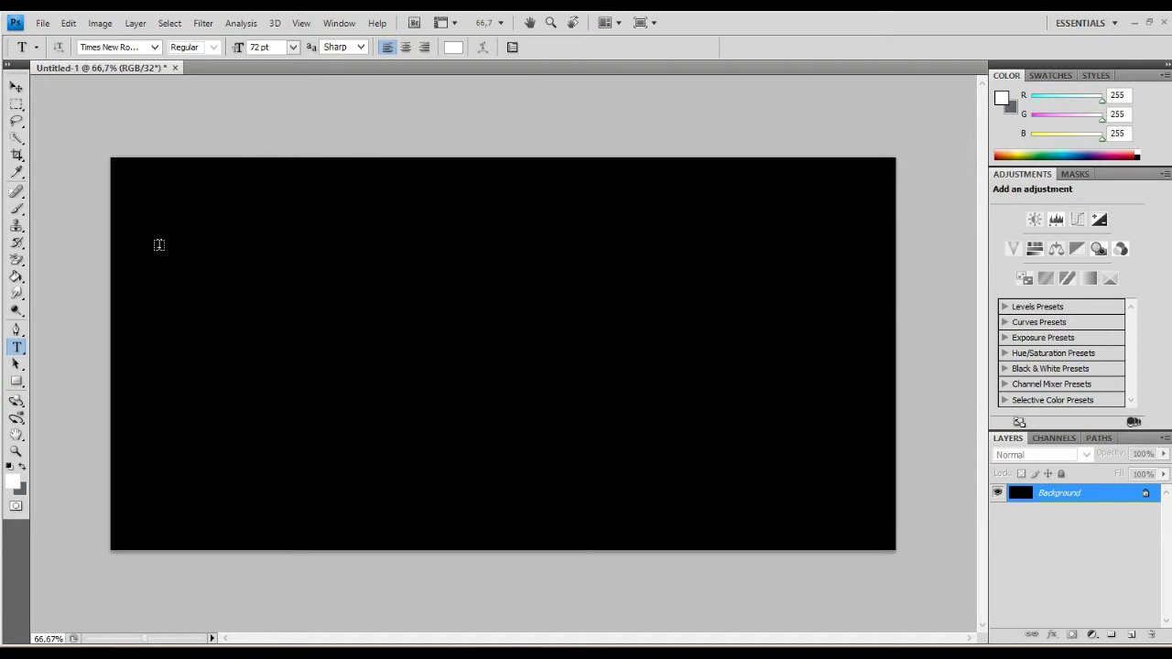
- Type centre-aligned 'ARUNG' text and move it toward the canvas centre
key("ctrl+shift+c")
left_click(276, 268)
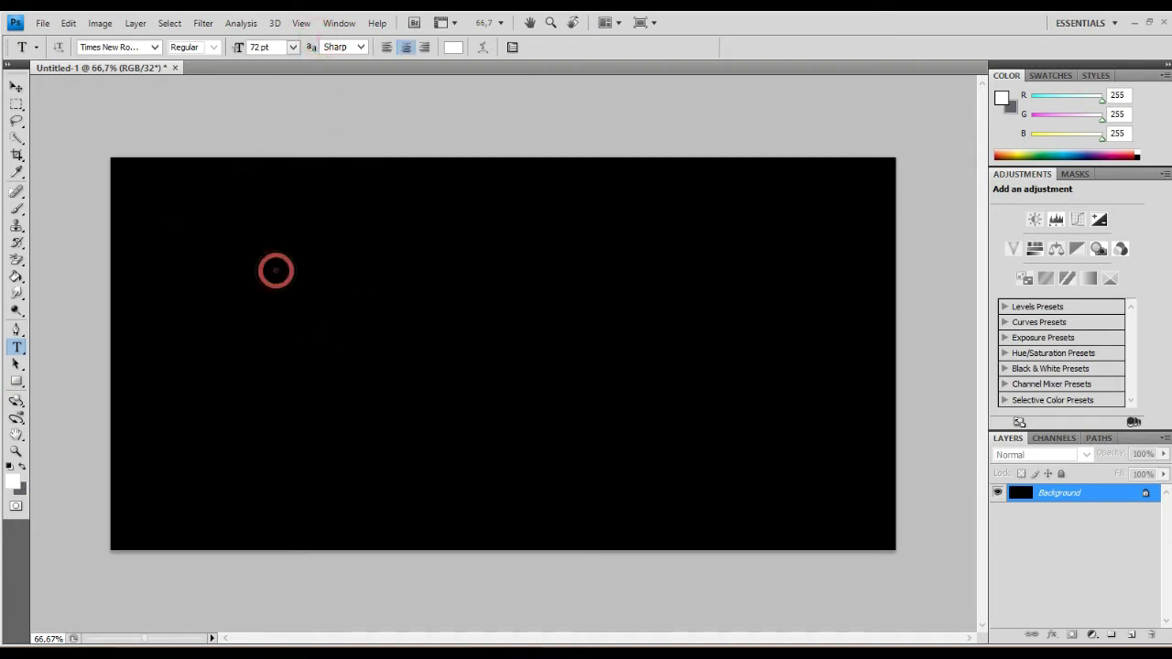
left_click(340, 288)
type("AR")
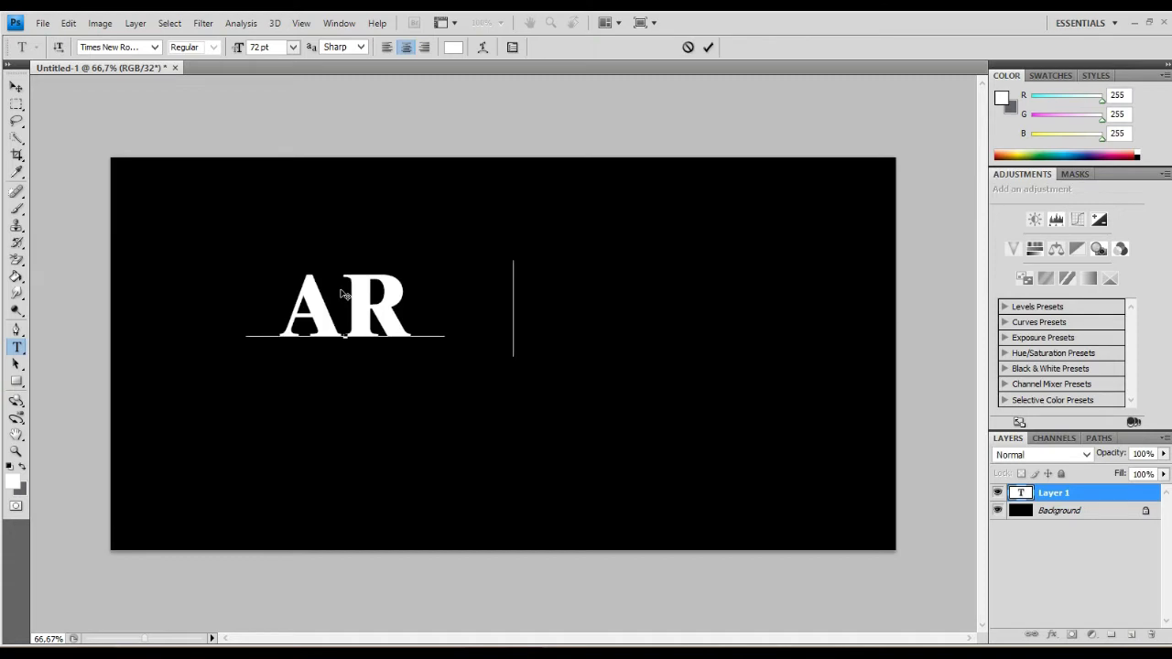
type("UNG")
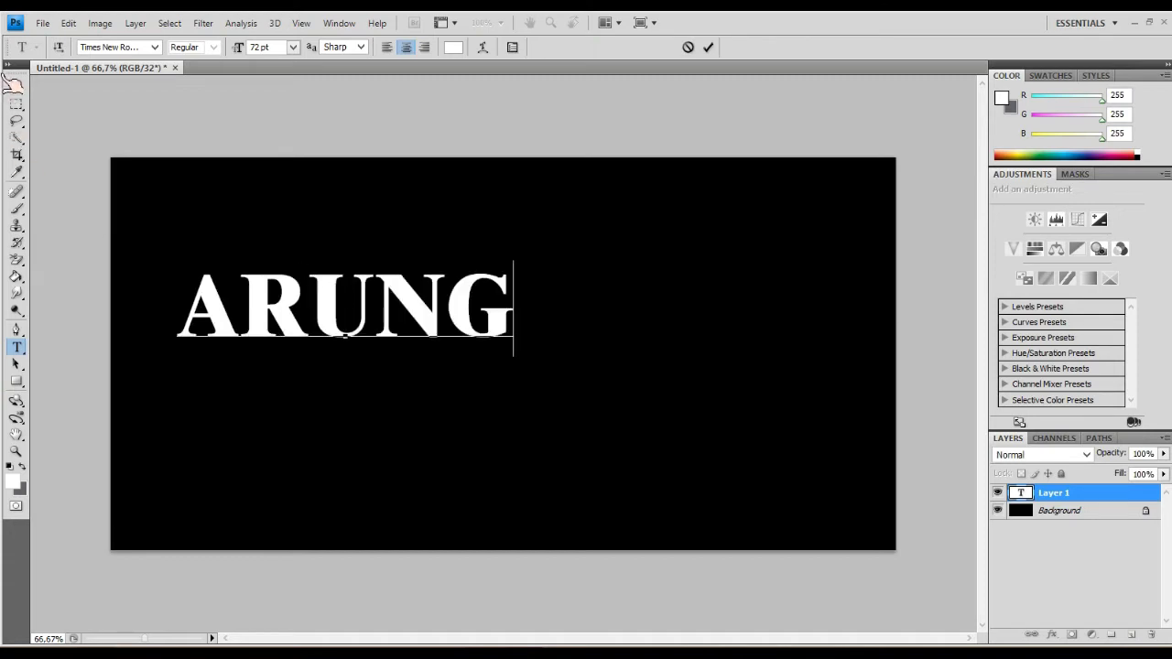
left_click(16, 86)
mouse_move(366, 255)
left_mouse_down()
mouse_move(464, 283)
mouse_move(469, 274)
left_mouse_up()
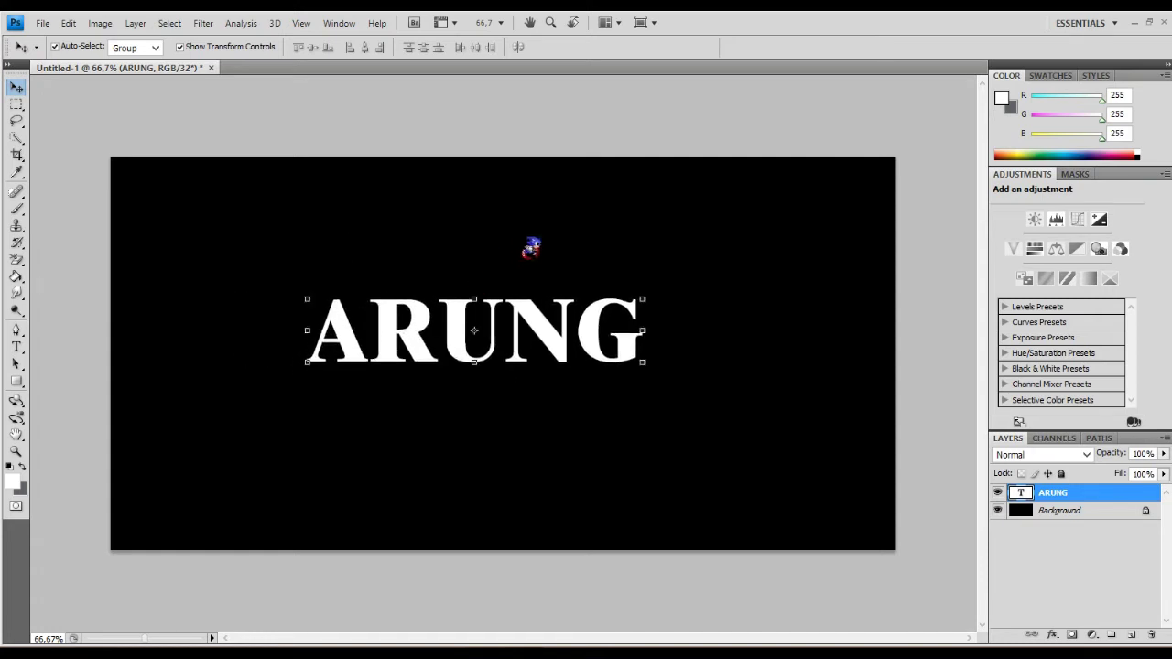
- Free Transform the ARUNG text to about 199.8% width and 272.7% height
key("ctrl+t")
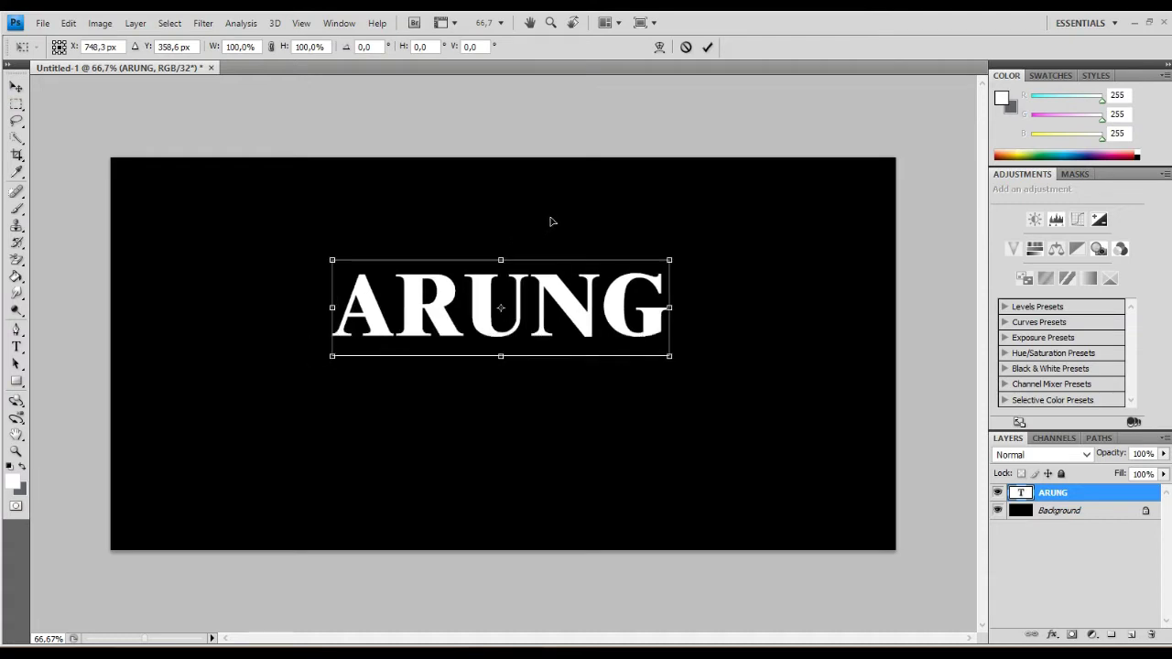
key("shift+alt")
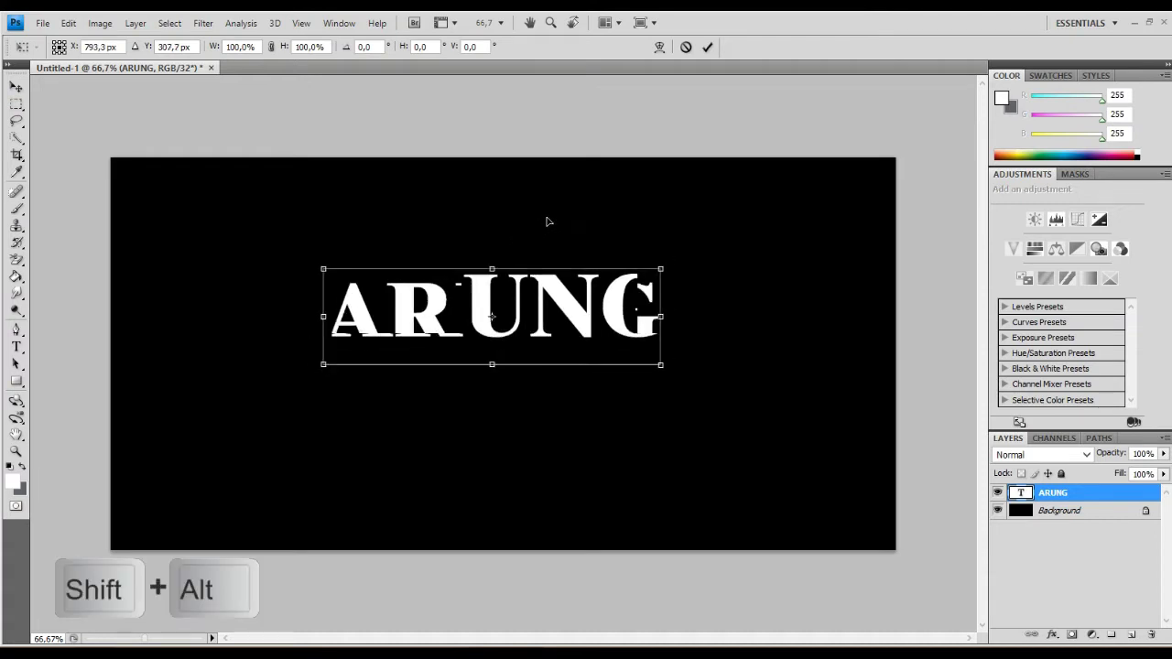
mouse_move(566, 209)
left_mouse_down()
mouse_move(560, 189)
mouse_move(568, 199)
mouse_move(683, 115)
mouse_move(341, 271)
mouse_move(259, 350)
left_mouse_up()
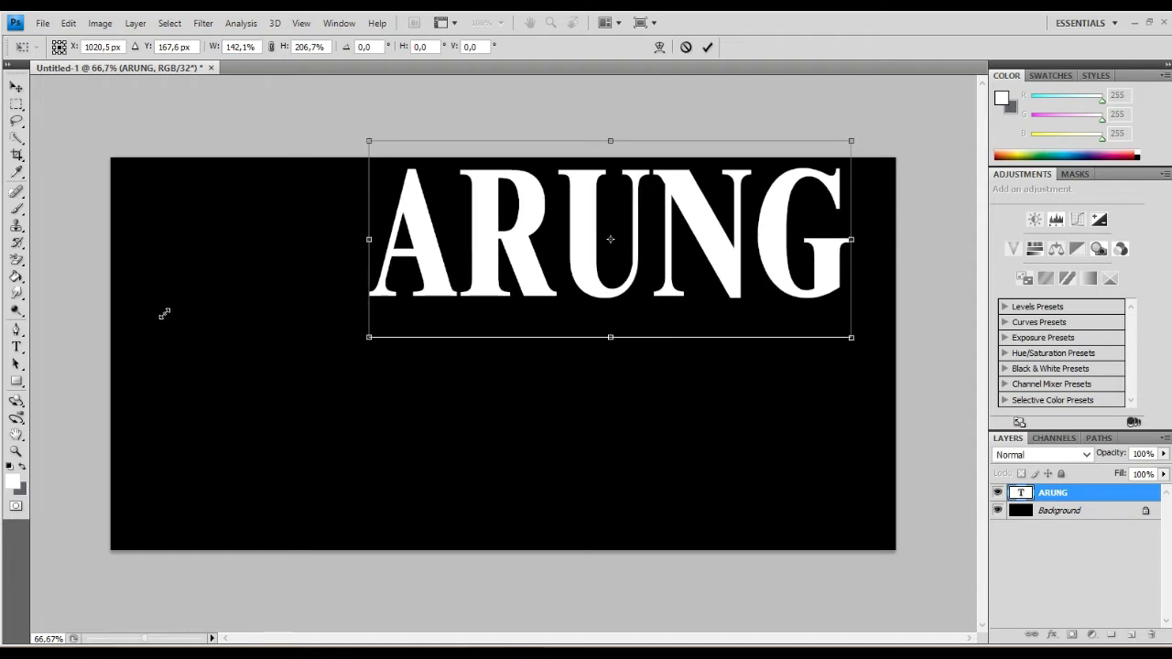
left_click_drag(302, 368, 286, 391)
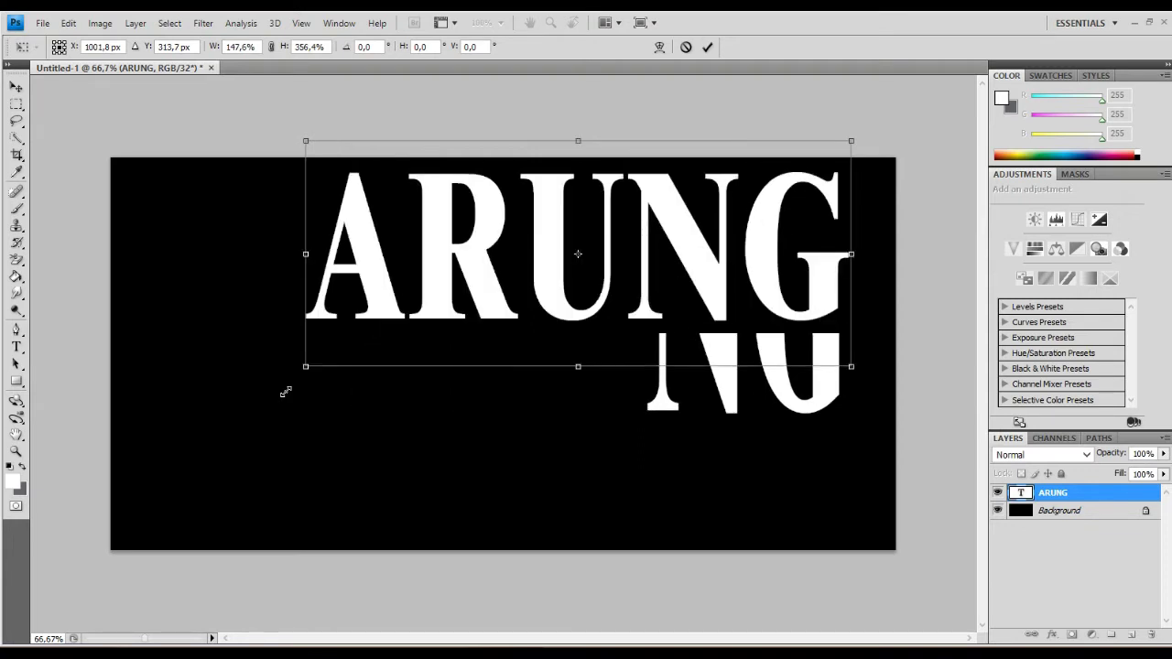
mouse_move(285, 391)
left_mouse_down()
mouse_move(226, 395)
mouse_move(466, 195)
left_mouse_up()
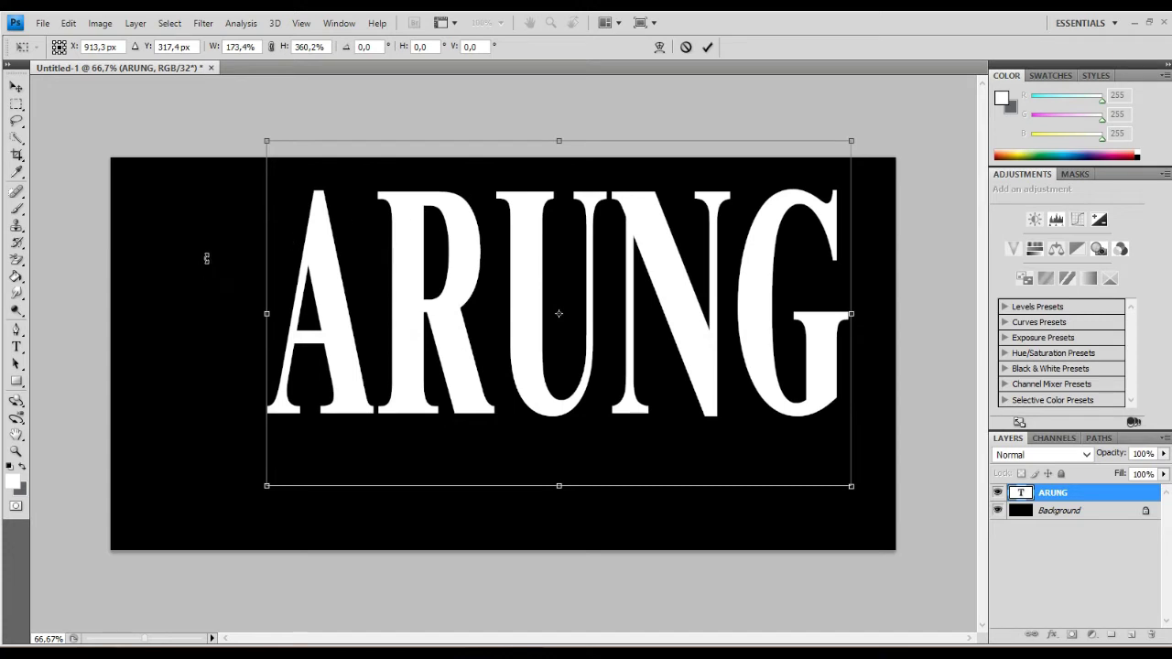
left_click_drag(206, 259, 399, 180)
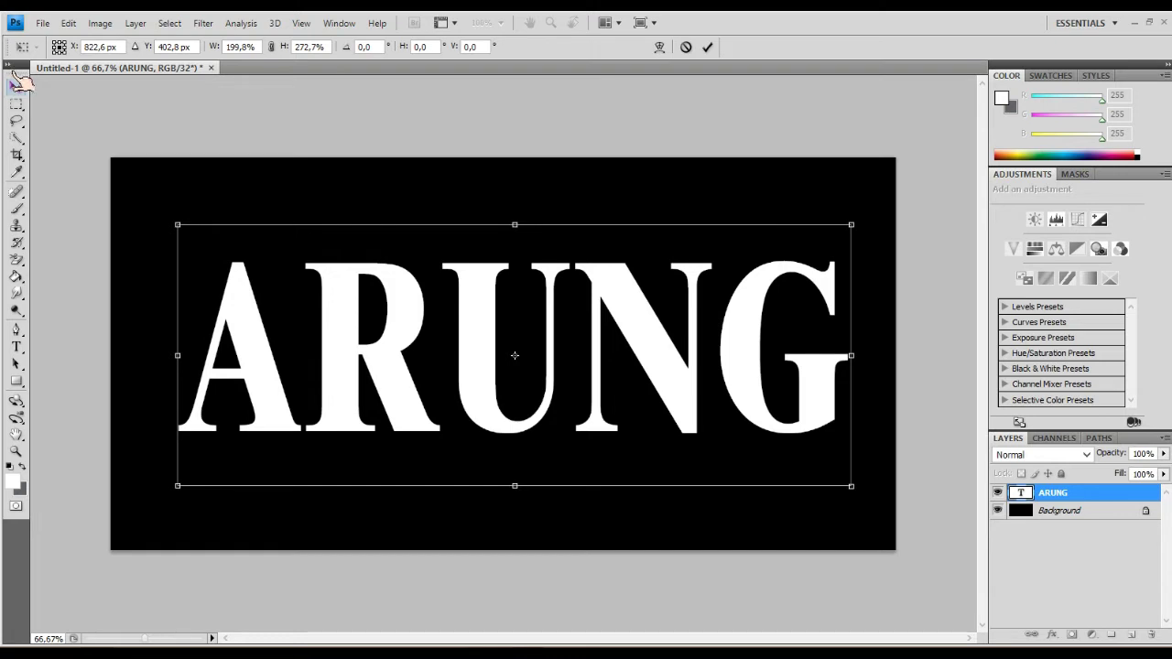
- Commit the ARUNG text transformation, then undo the last transform step
key("Return")
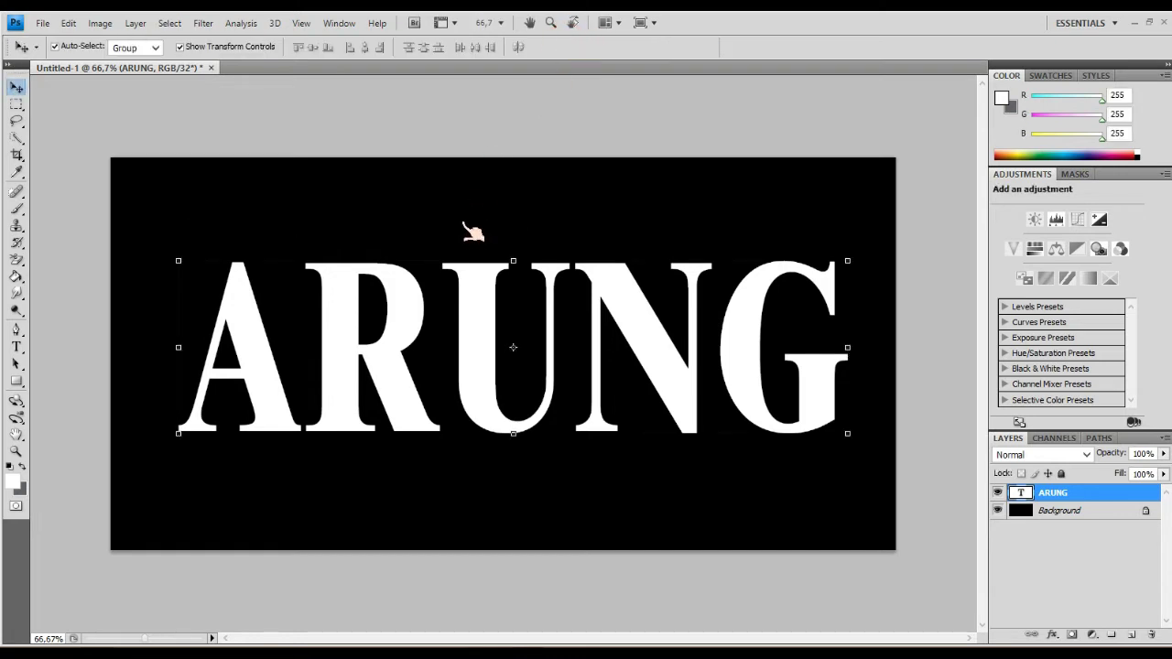
left_click(484, 240)
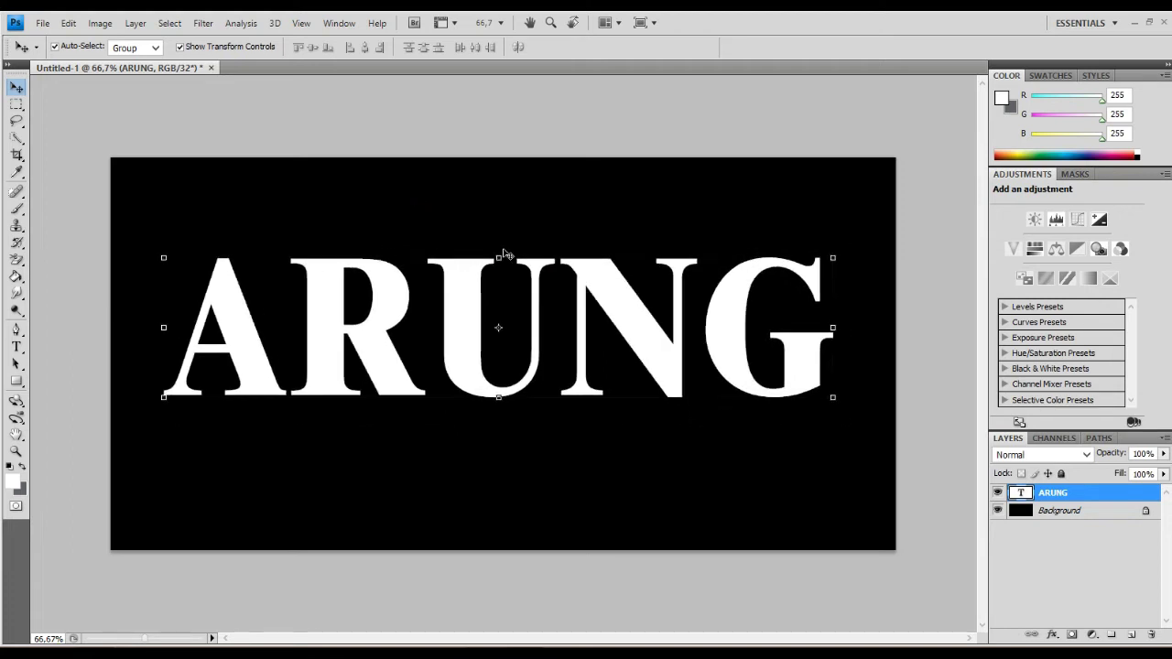
key("ctrl+z")
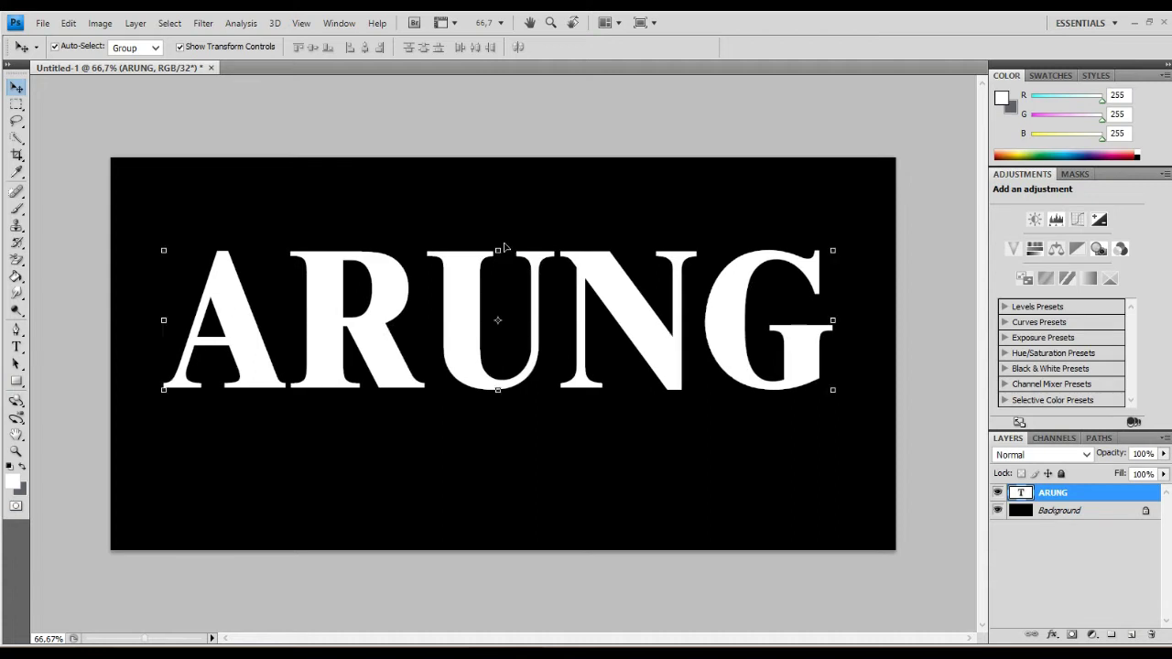
- Copy the ARUNG layer via the New Layer button and name the copy 'Efek Gold'
key("ctrl+j")
right_click(847, 403)
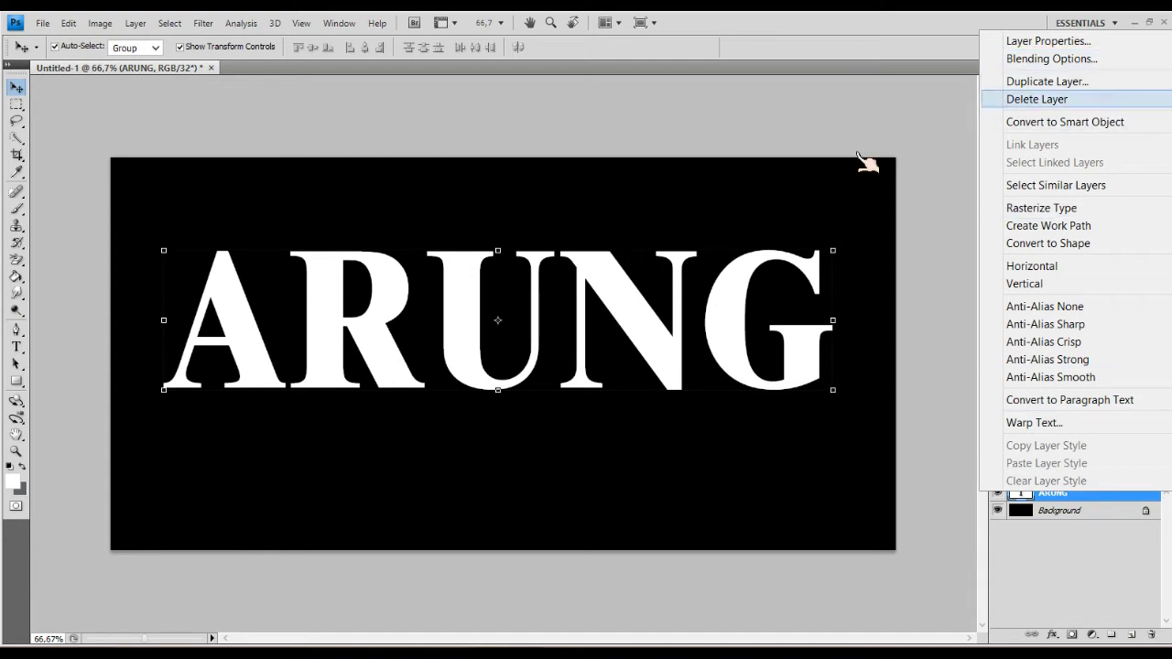
left_click(849, 437)
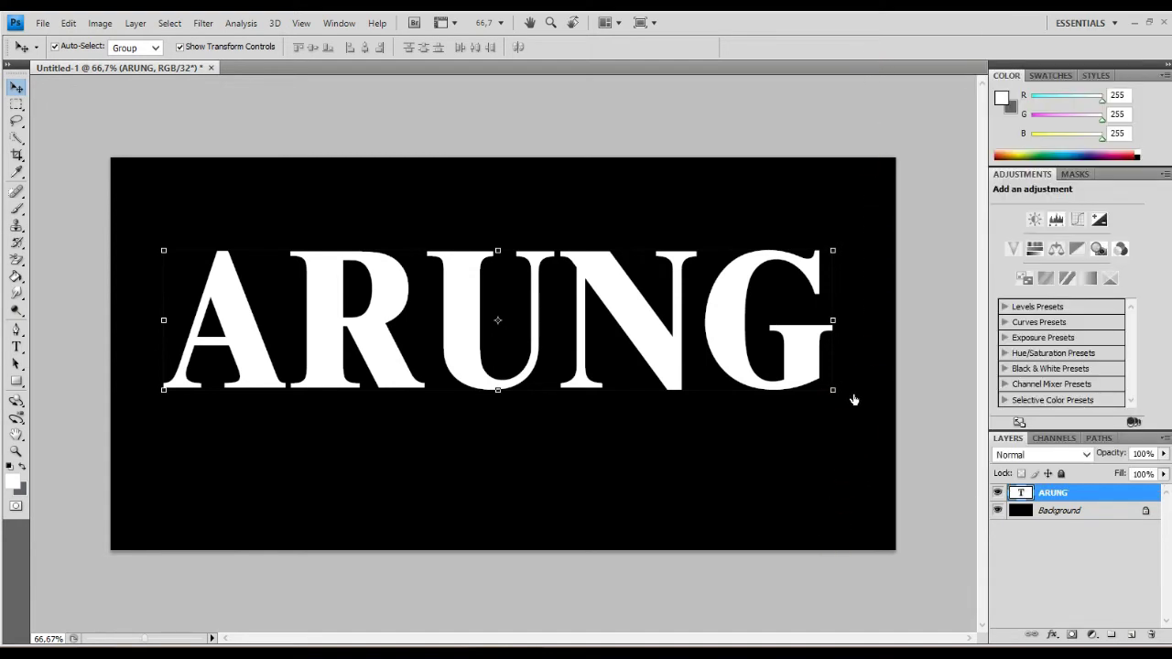
left_click(853, 400)
left_click_drag(1053, 492, 1053, 619)
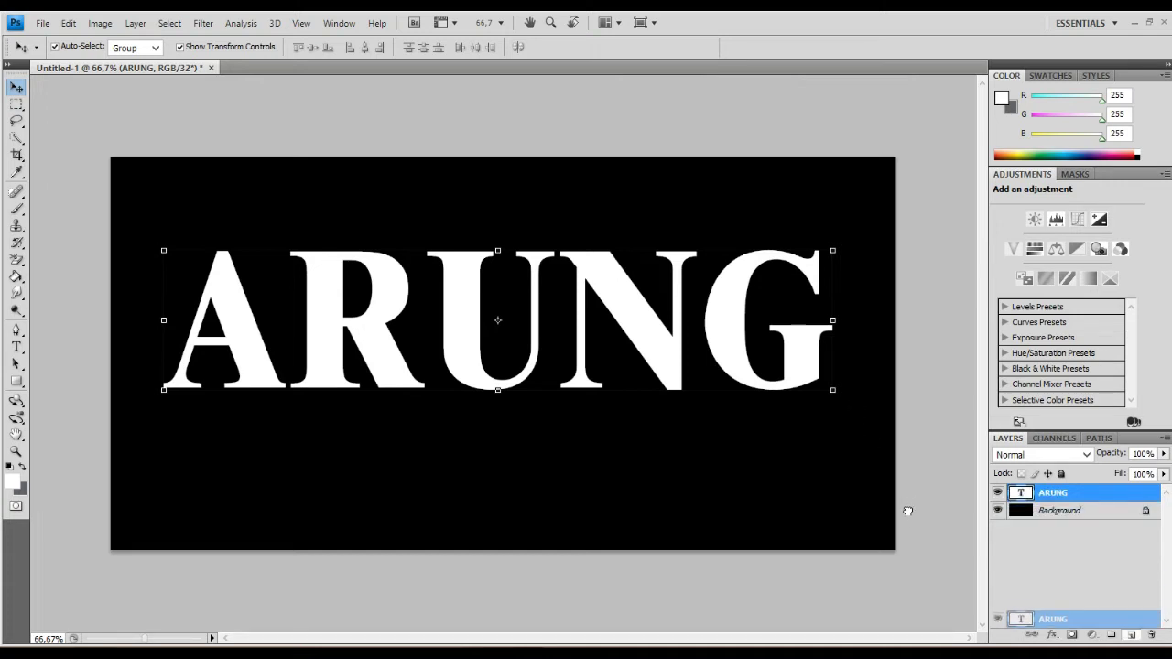
left_click_drag(1053, 618, 1130, 635)
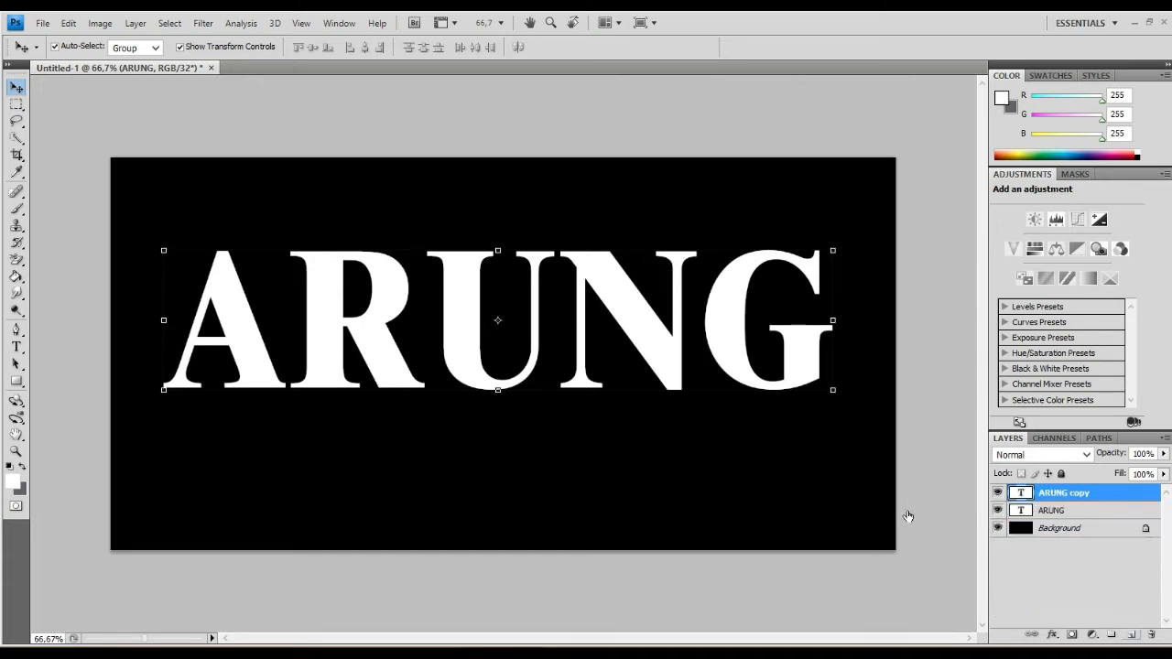
double_click(851, 400)
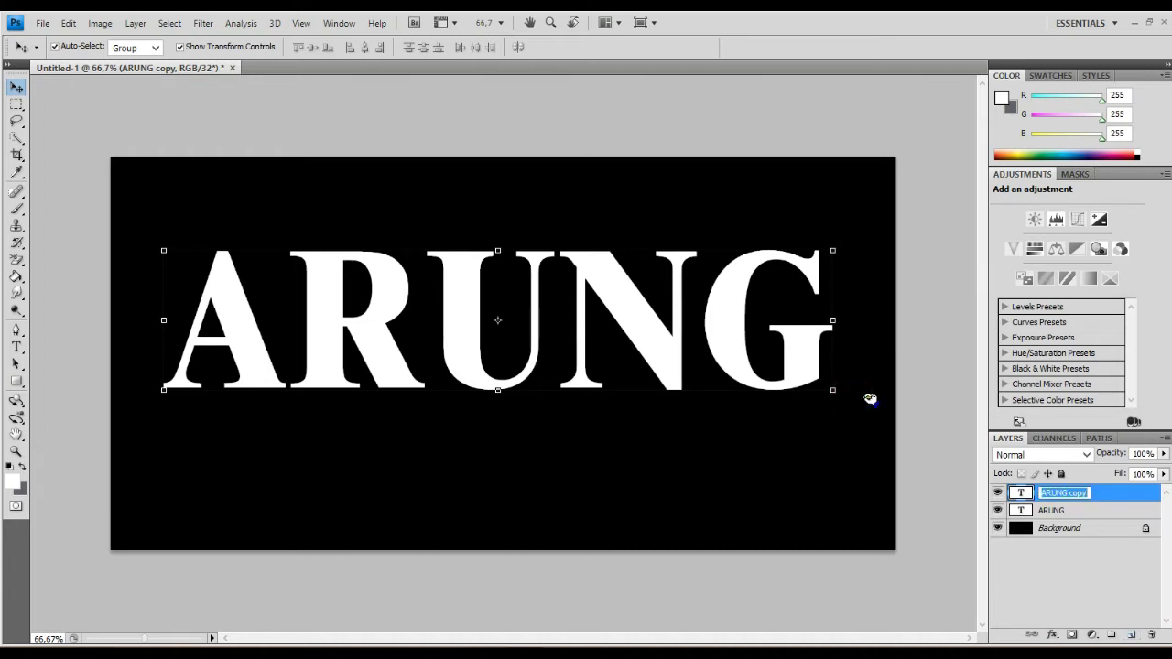
type("Efek Gold")
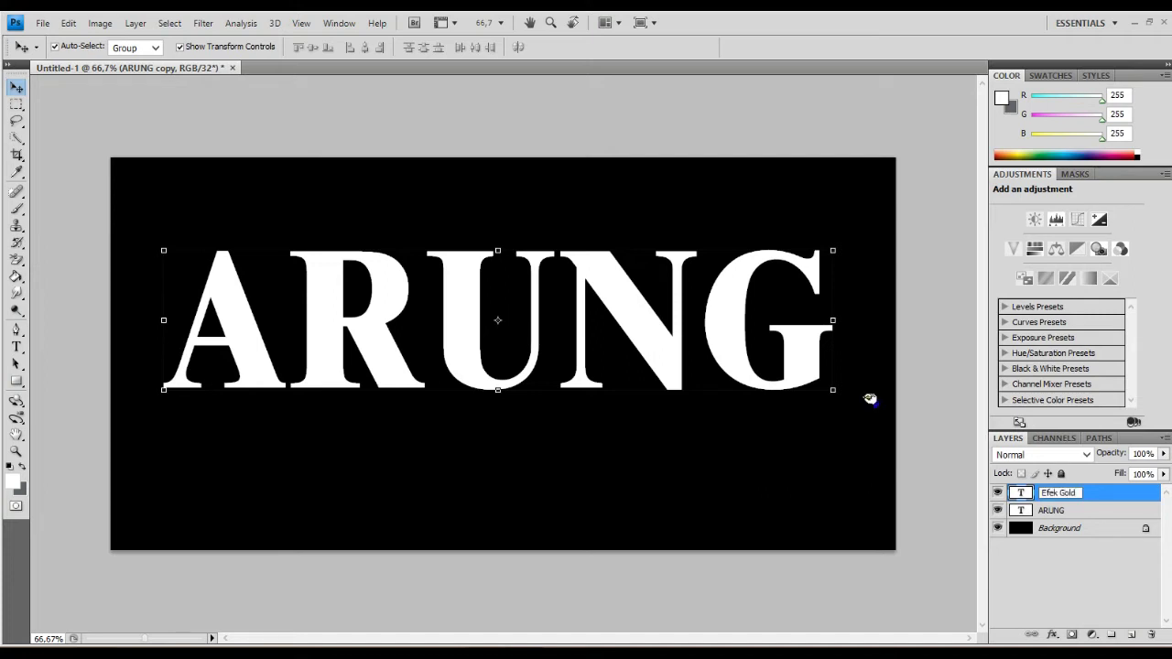
left_click(868, 399)
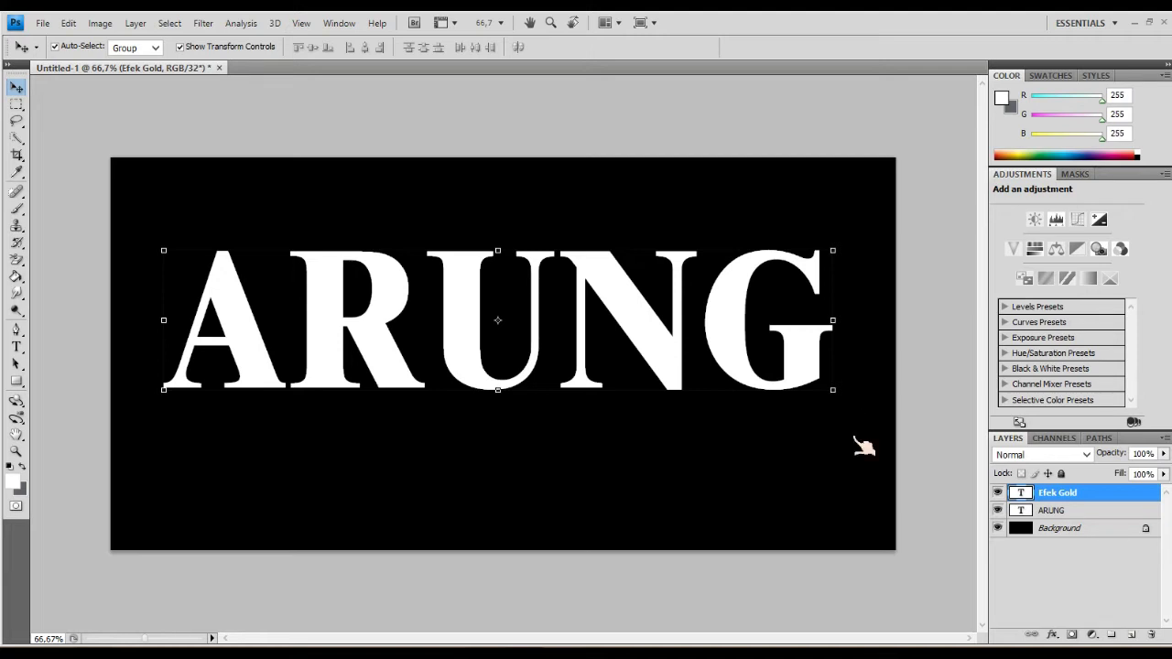
- Turn on a Gradient Overlay for Efek Gold via fx > Blending Options, moving the dialog aside
left_click(844, 517)
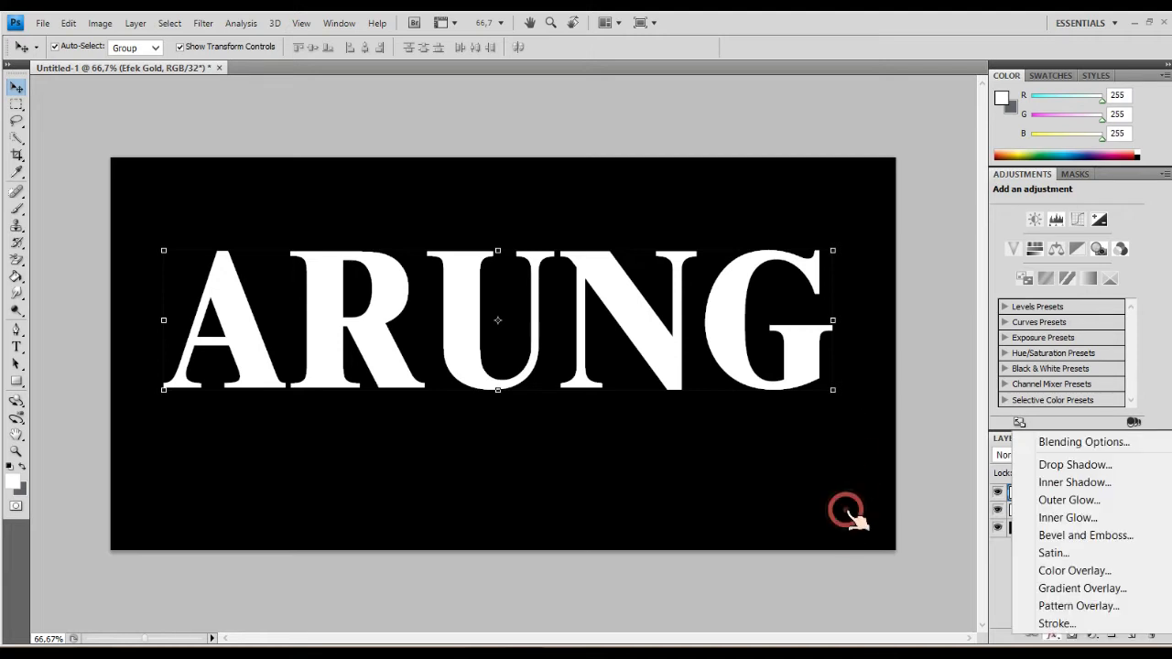
left_click(860, 361)
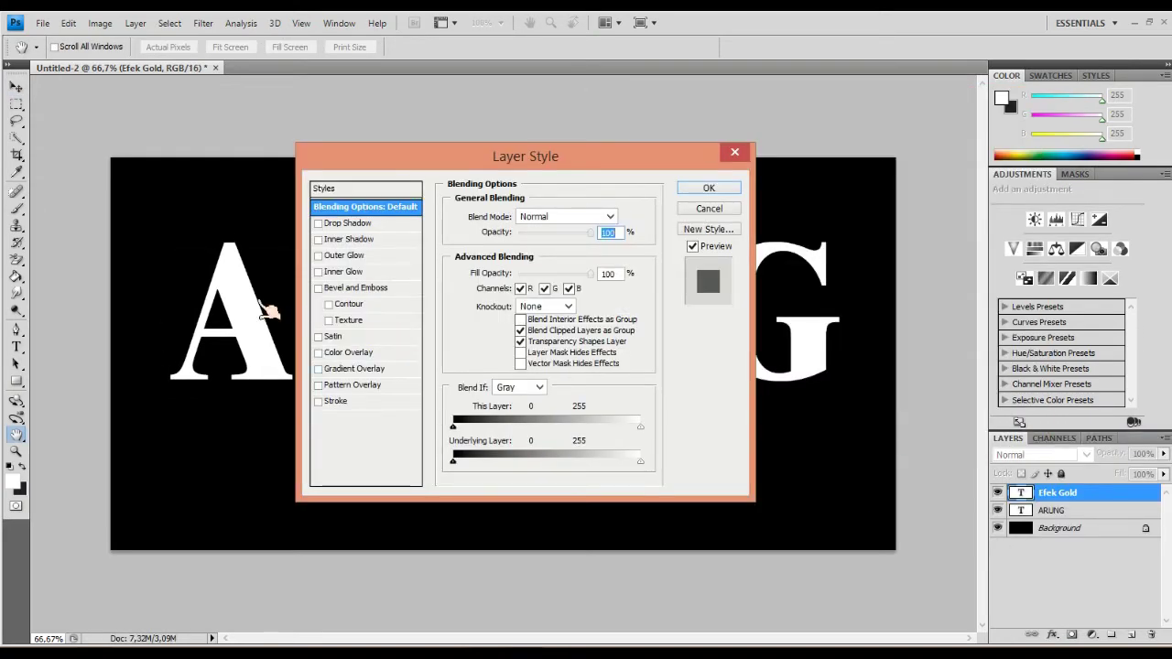
left_click(360, 368)
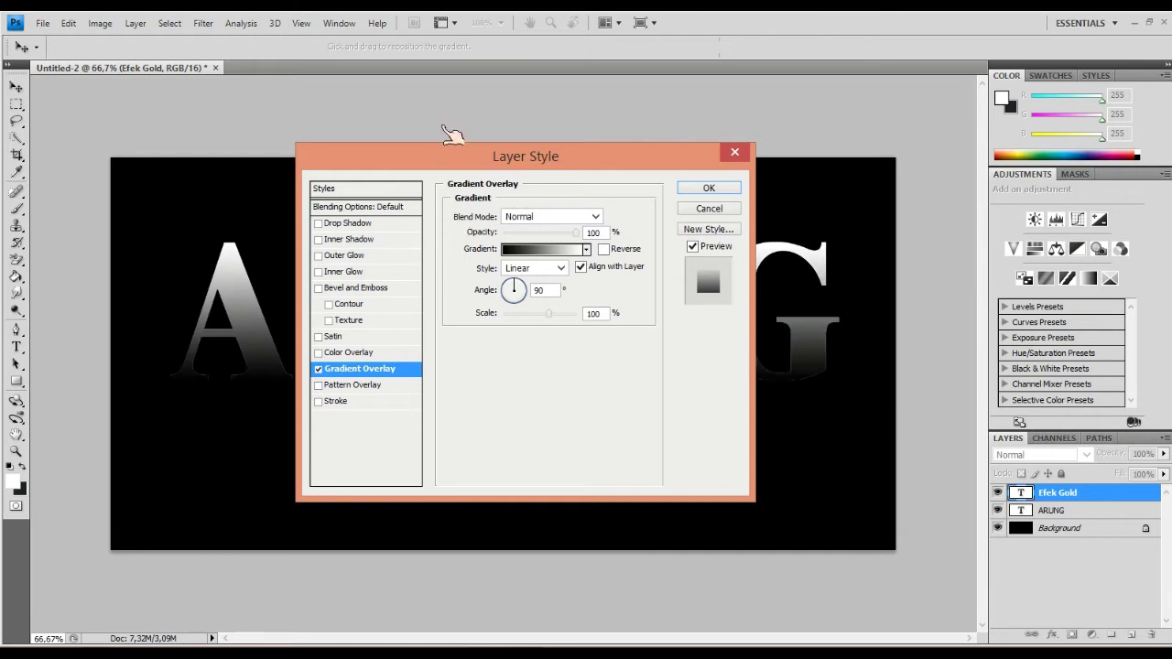
left_click_drag(452, 133, 607, 143)
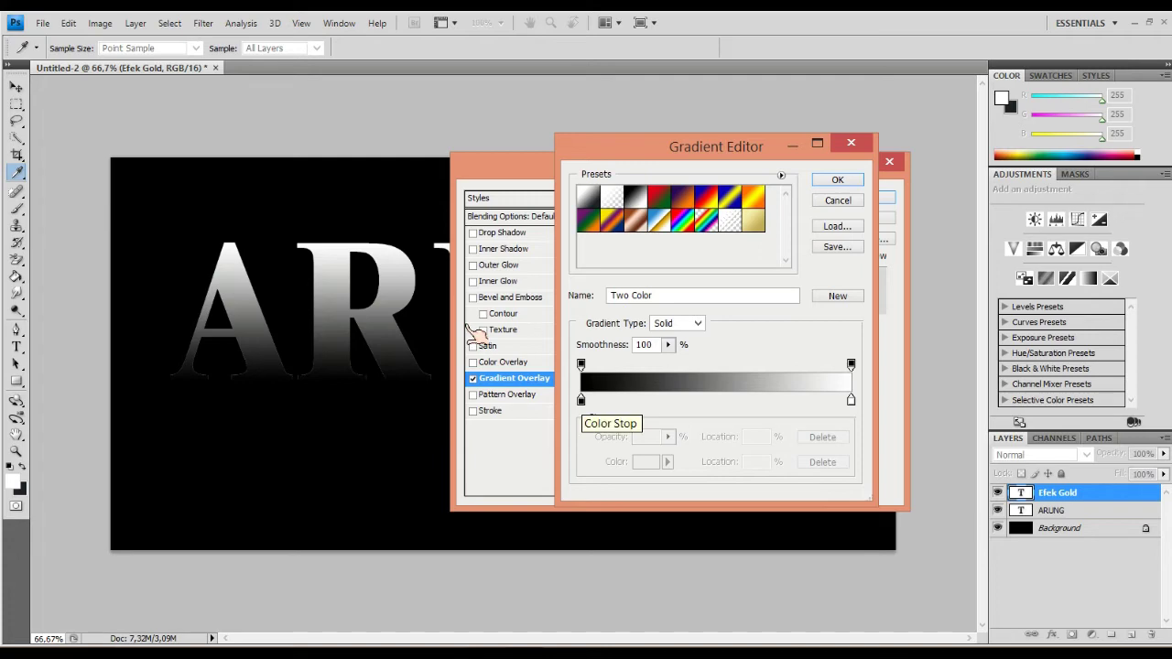
- Set the gradient's left colour stop to pale cream f6eead (R 246, G 238, B 173)
left_click(580, 400)
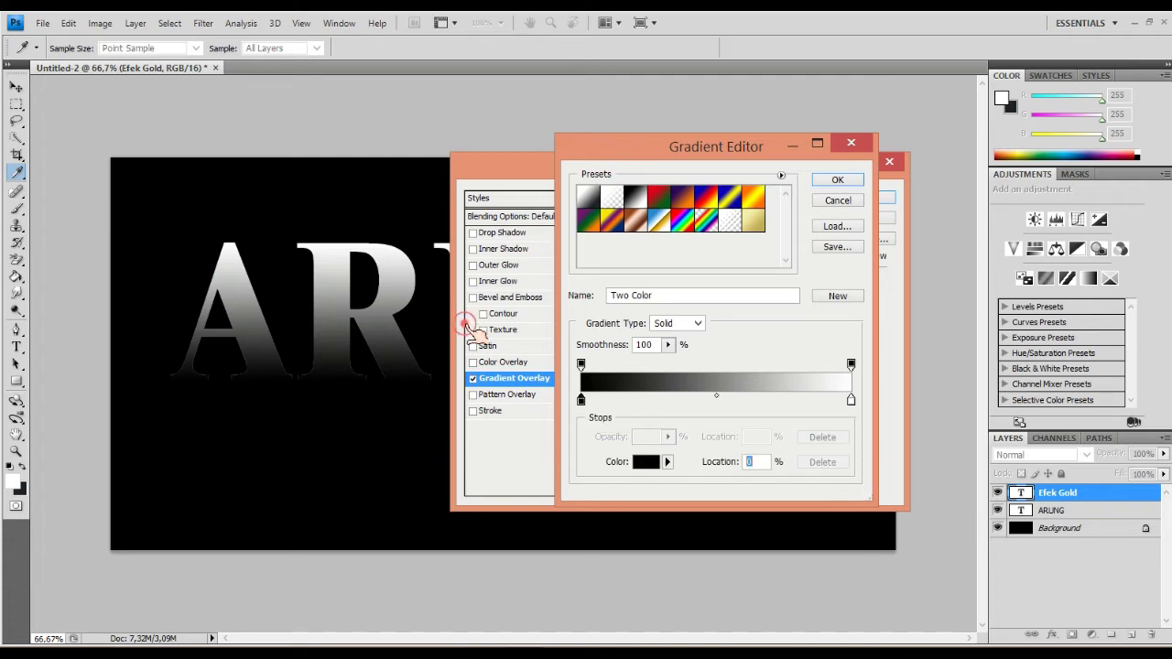
left_click(646, 461)
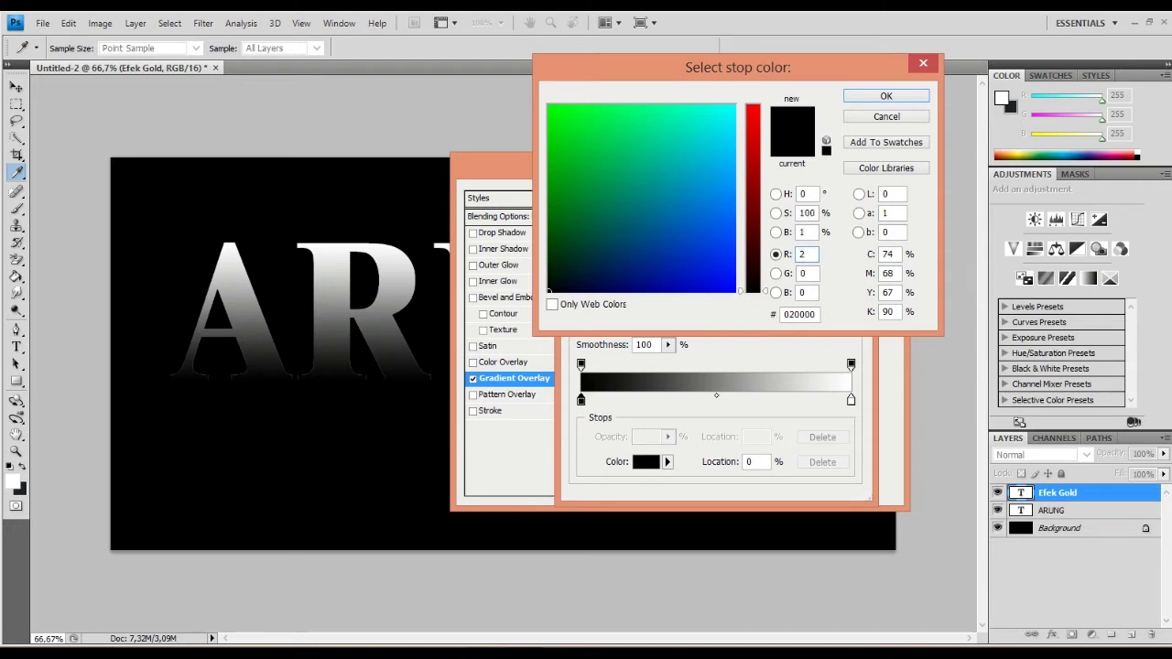
type("246")
key("Tab")
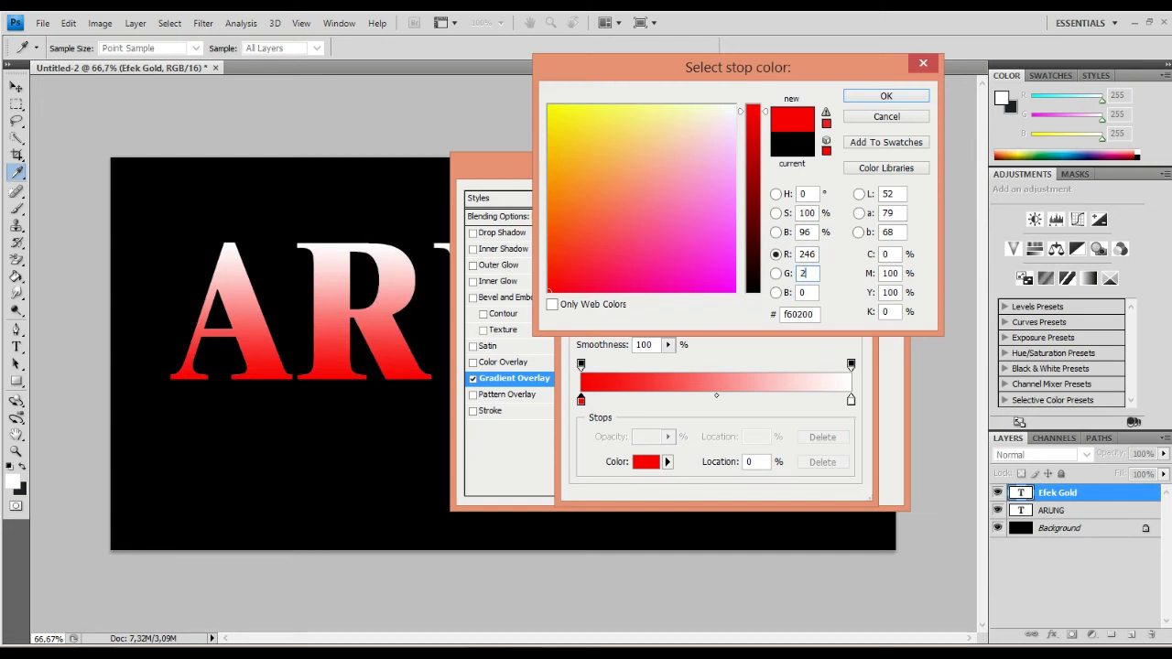
type("38")
key("Tab")
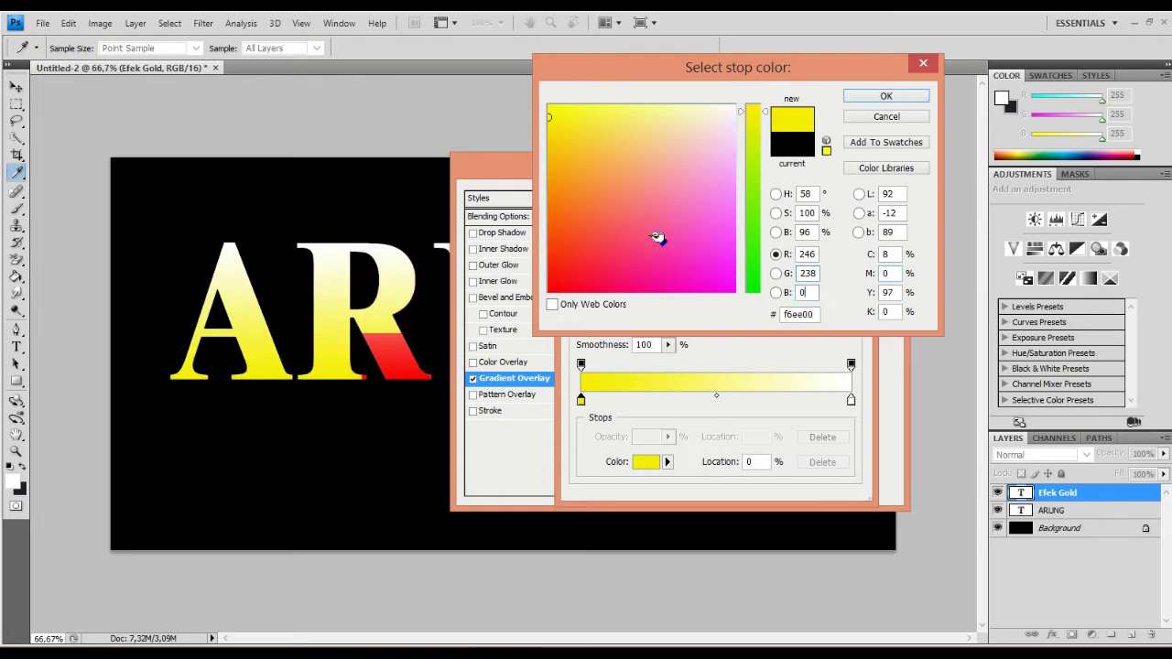
type("1")
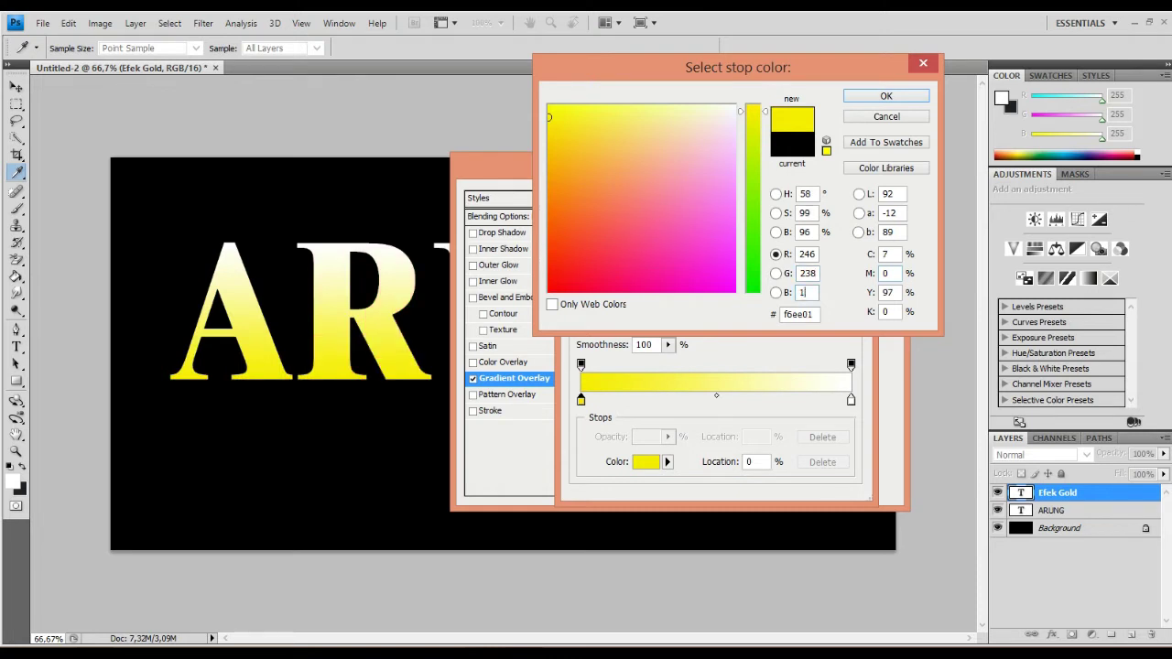
type("73")
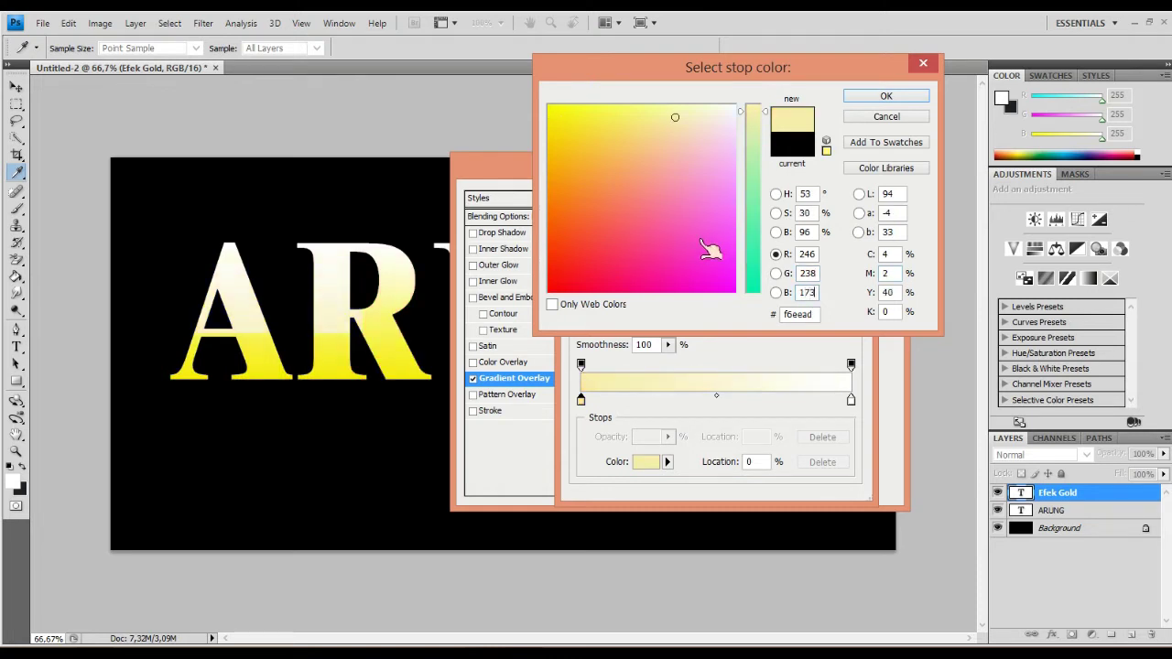
key("Return")
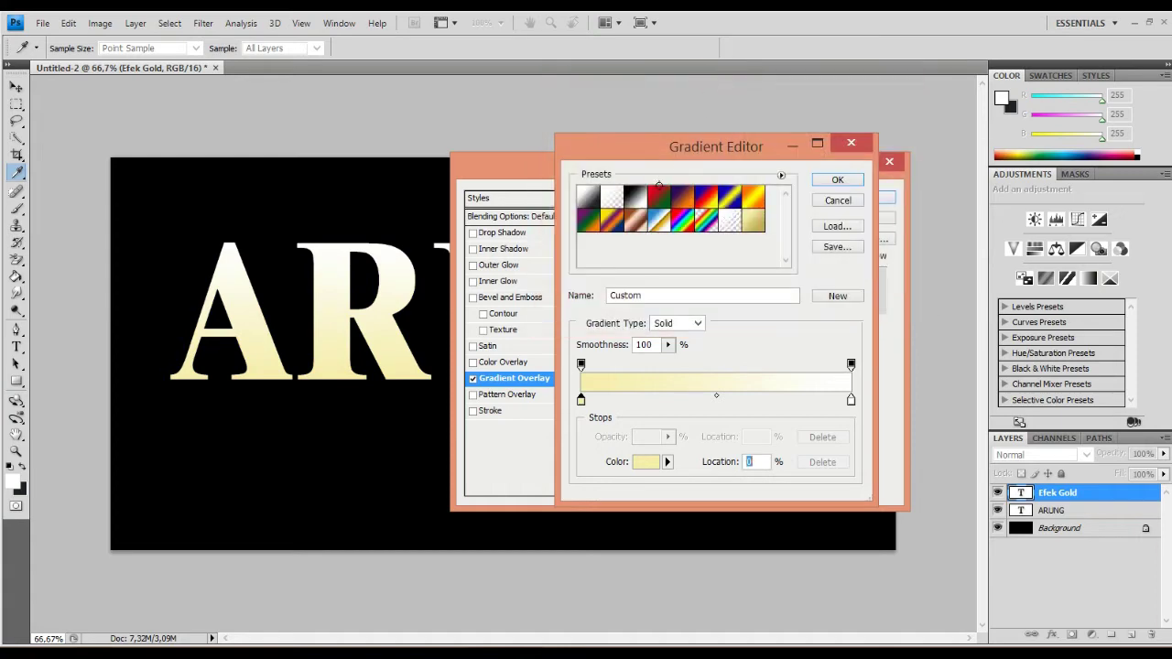
right_click(753, 220)
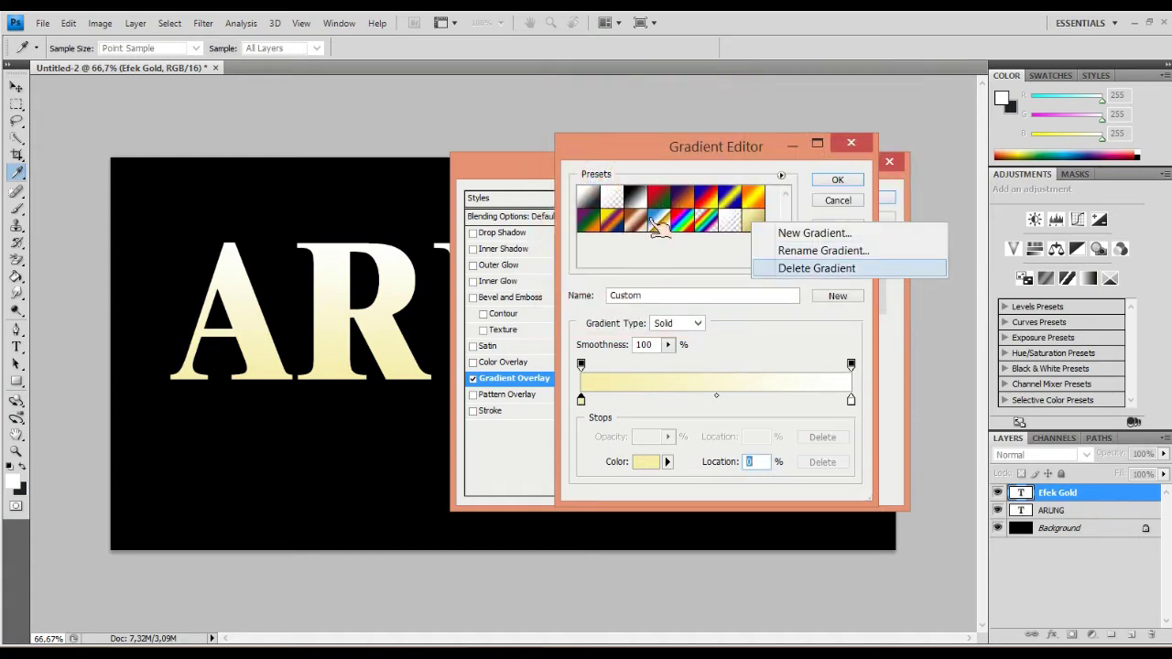
- Delete the last gradient preset and set the end stop to gold c1af51 (R 193, G 175, B 81)
left_click(797, 267)
left_click(682, 320)
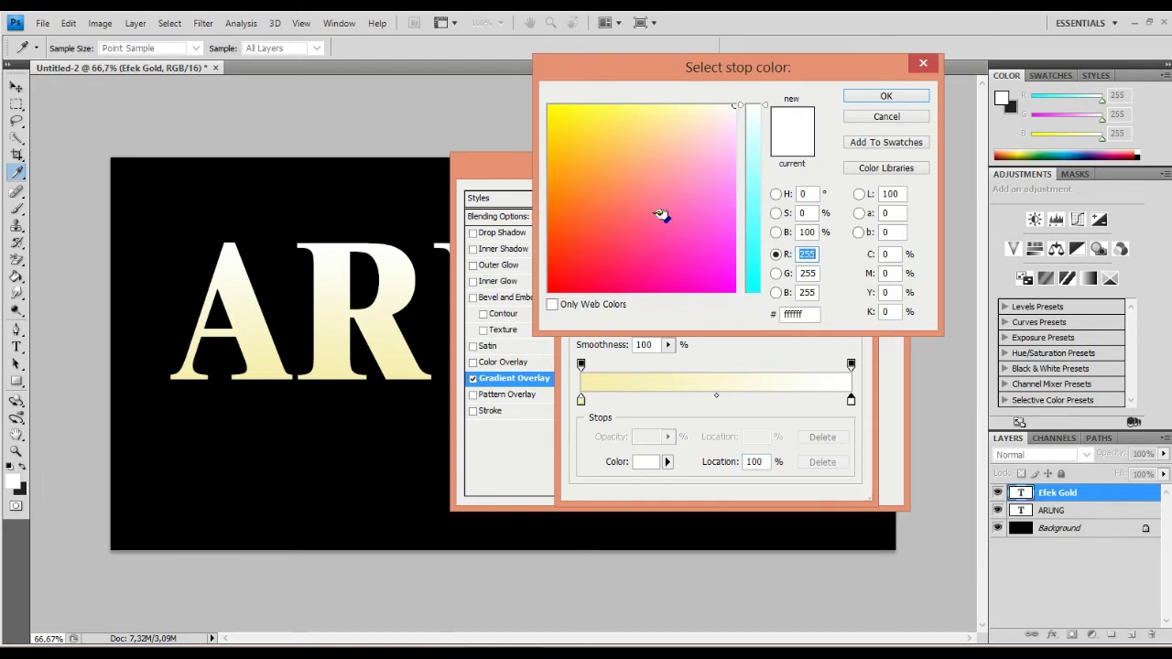
type("193")
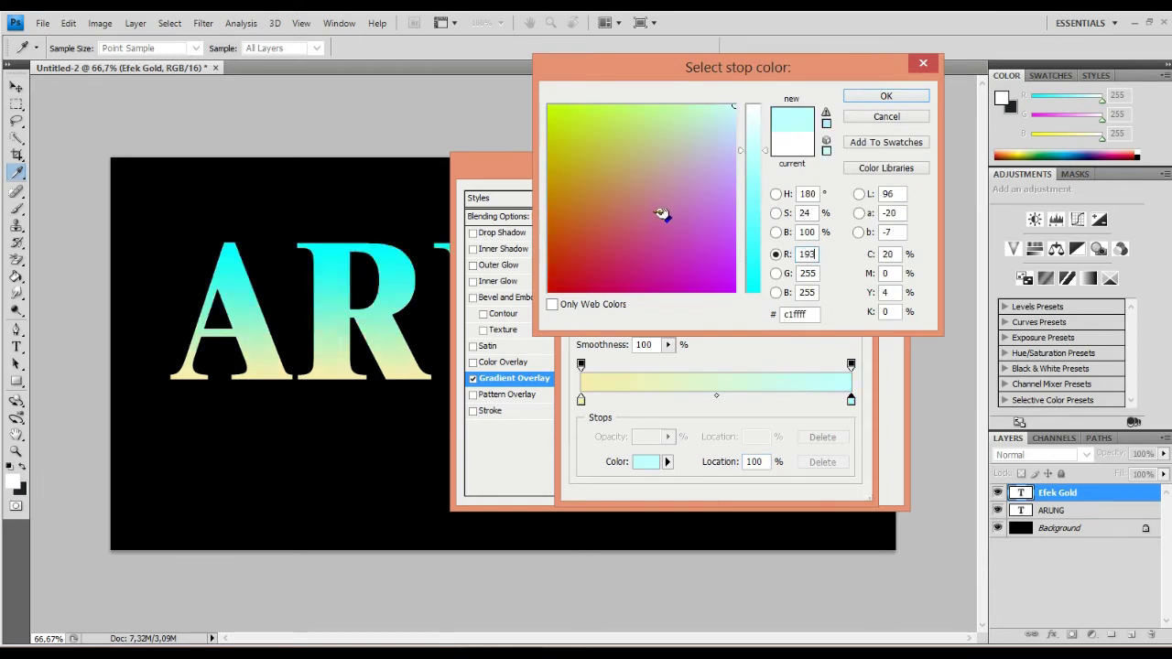
key("Tab")
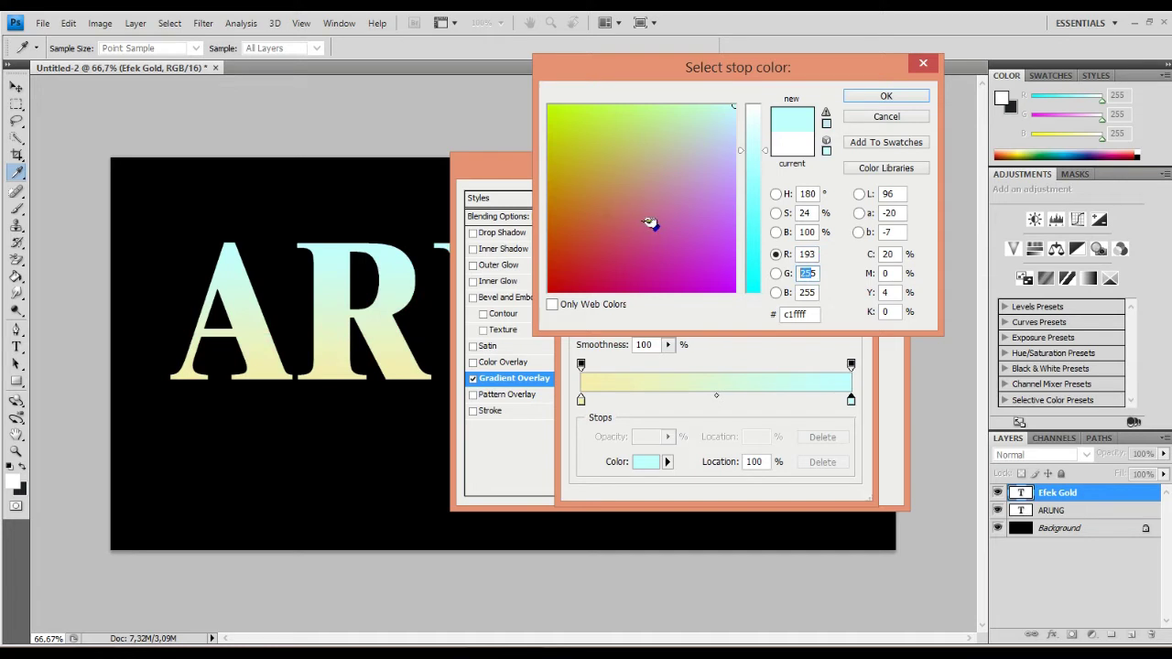
type("175")
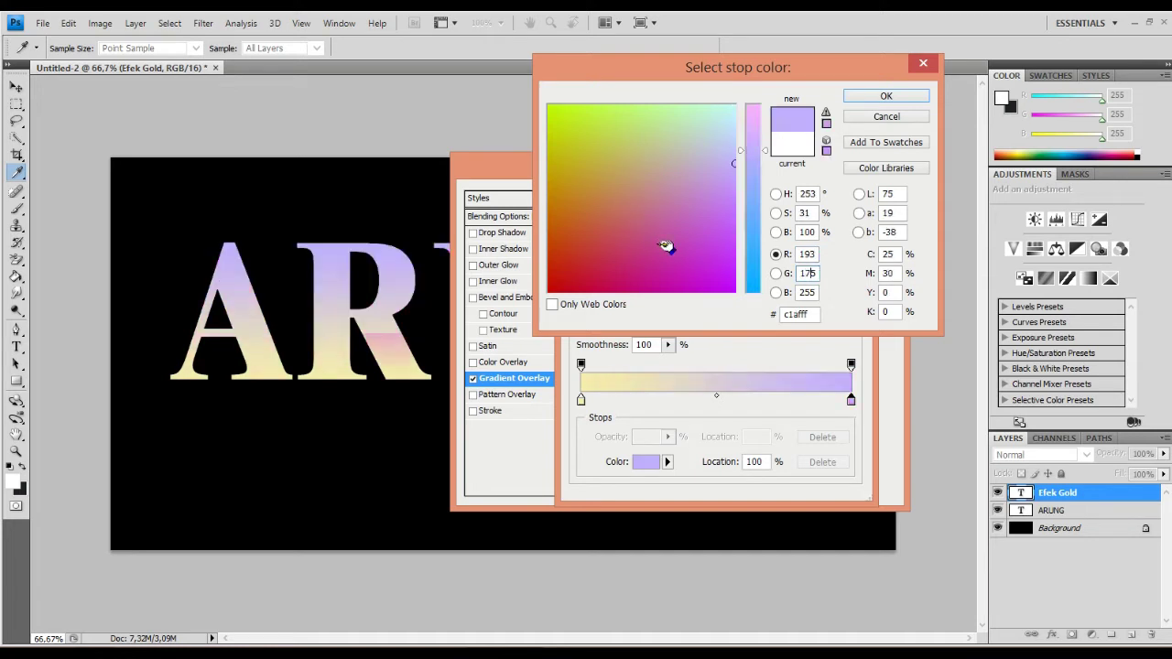
key("Tab")
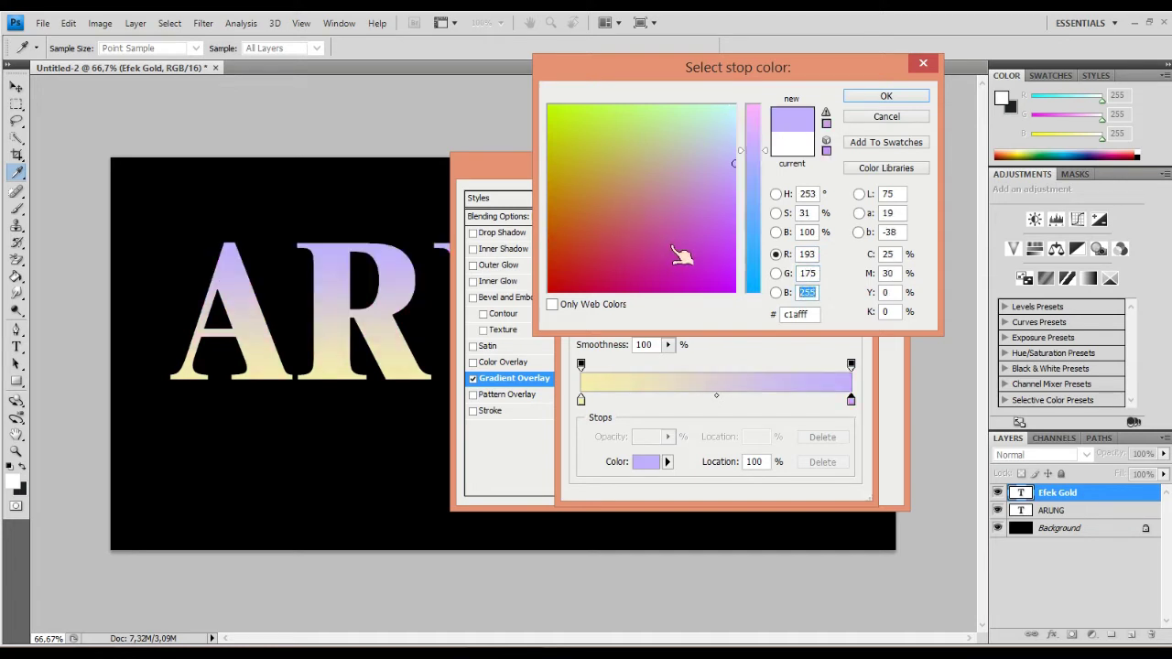
type("81")
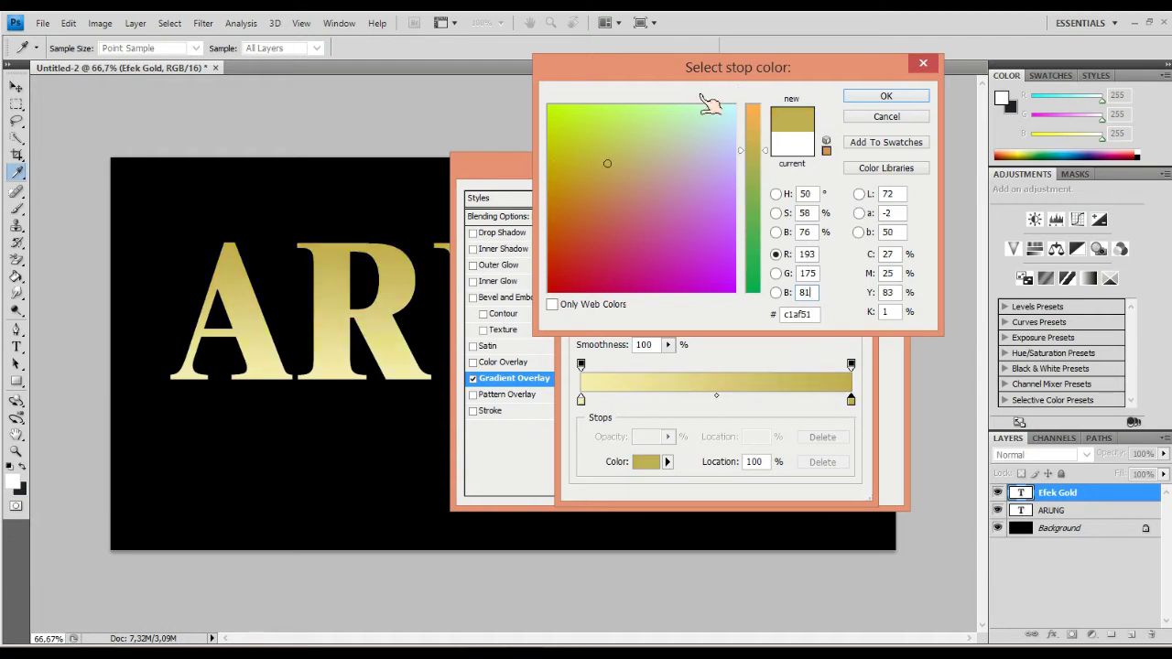
key("Return")
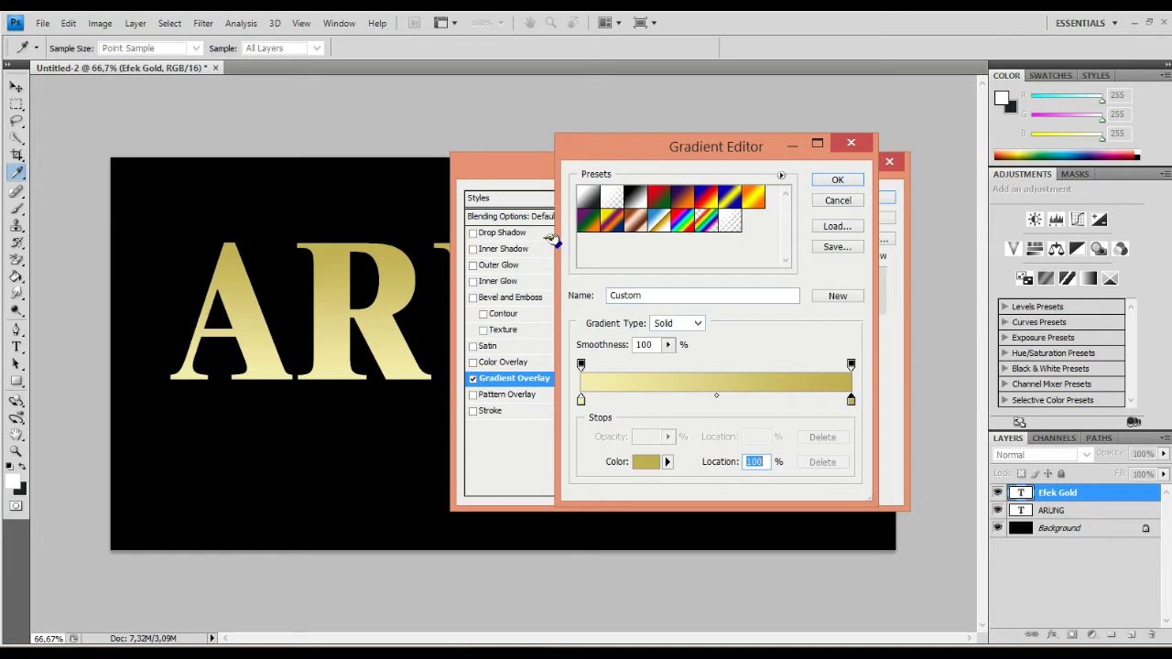
- Name the cream-to-gold gradient 'Gold', add it as a new preset, and close the editor
key("Tab")
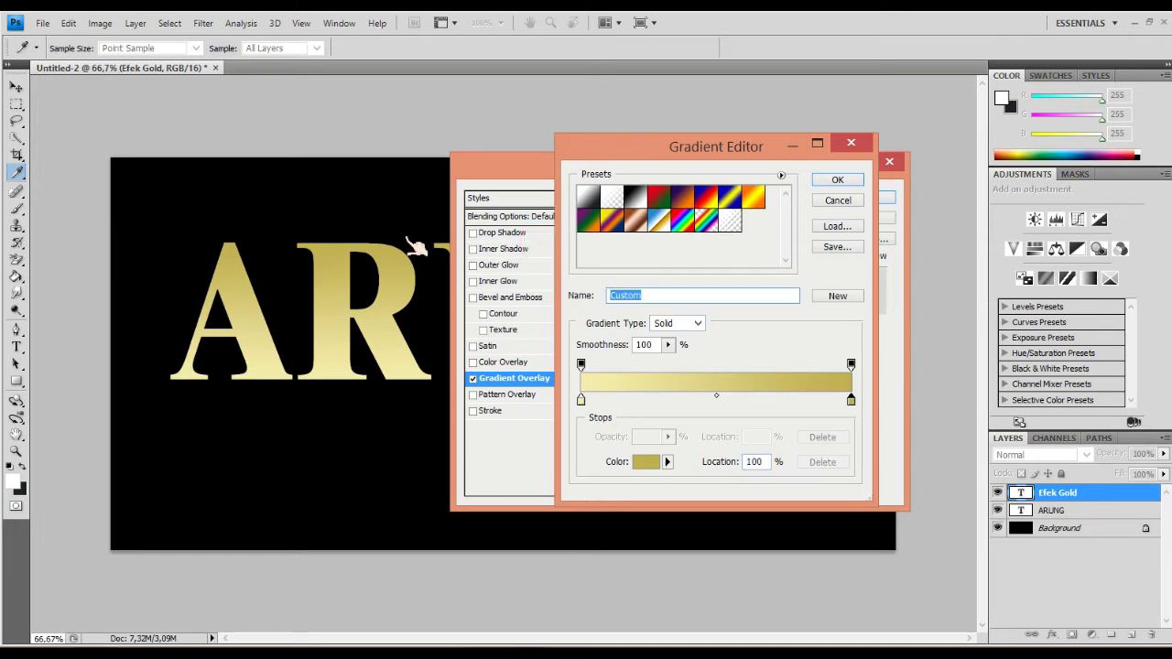
type("g")
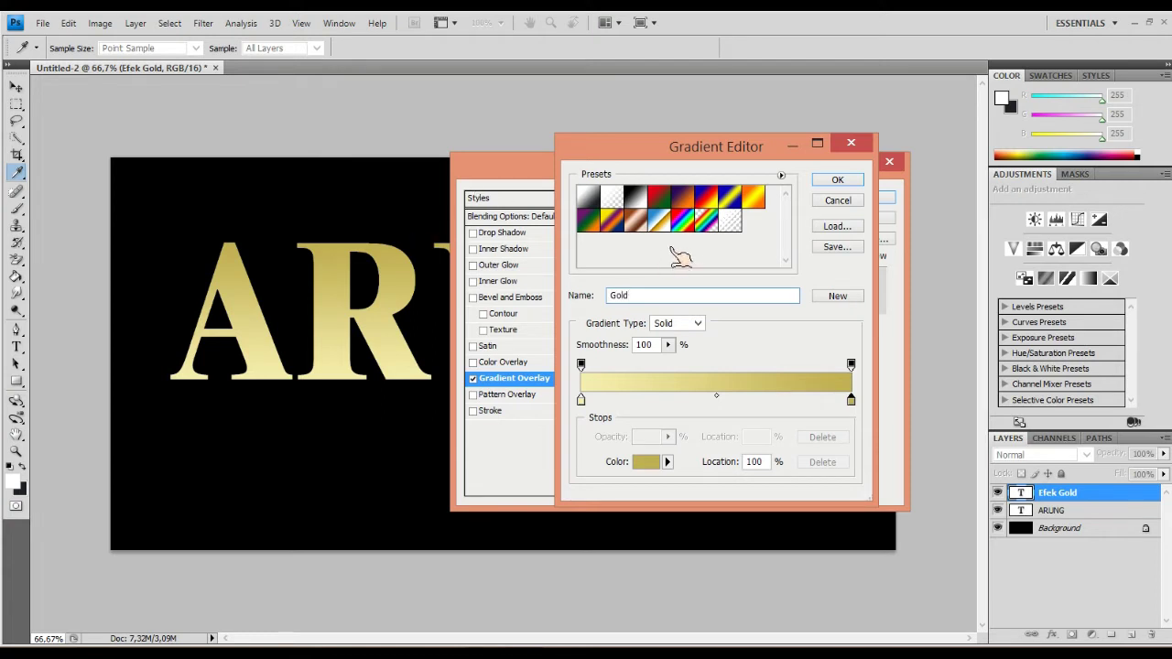
key("Tab")
key("Return")
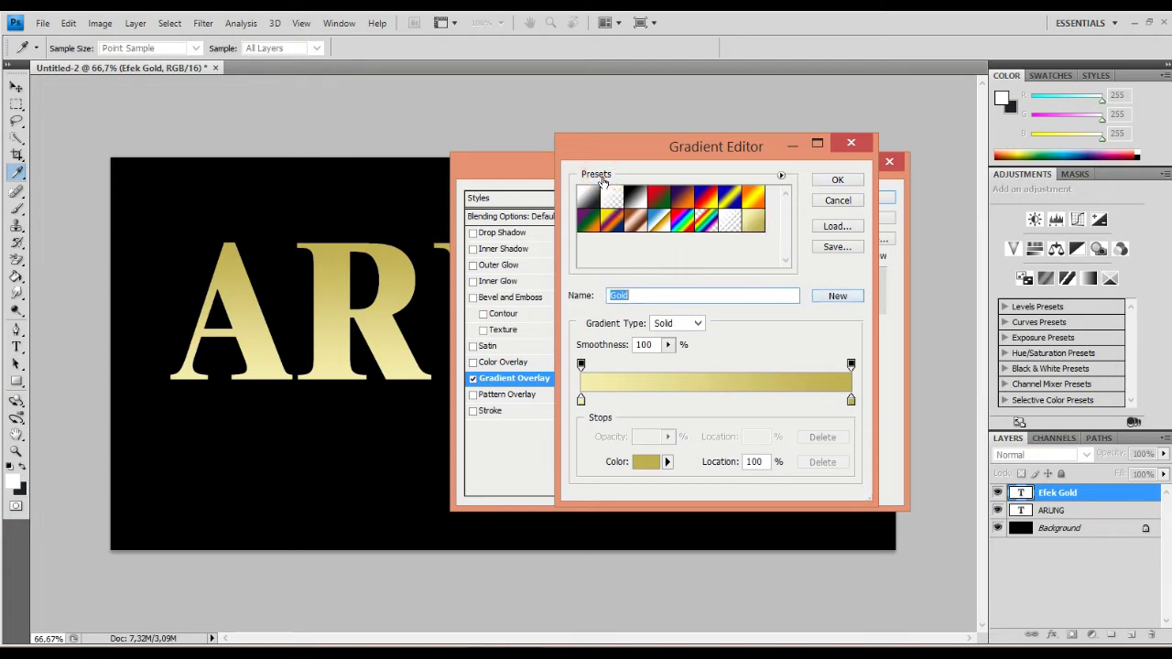
key("Return")
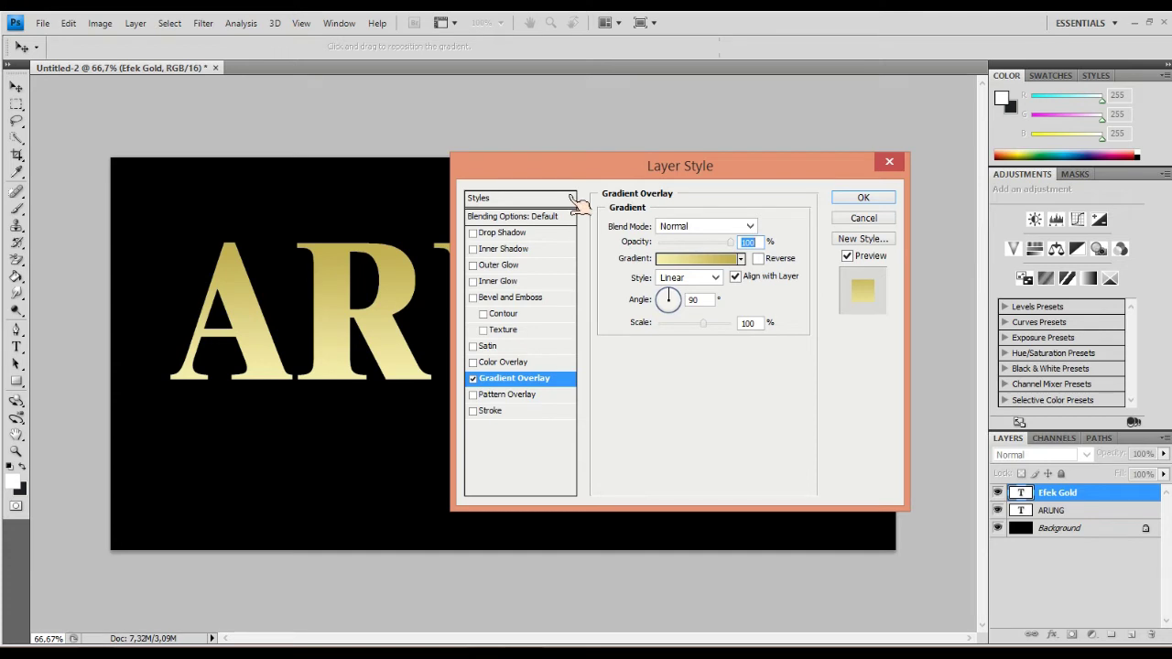
- Change the Gradient Overlay style to Reflected and enable Bevel and Emboss
left_click(688, 278)
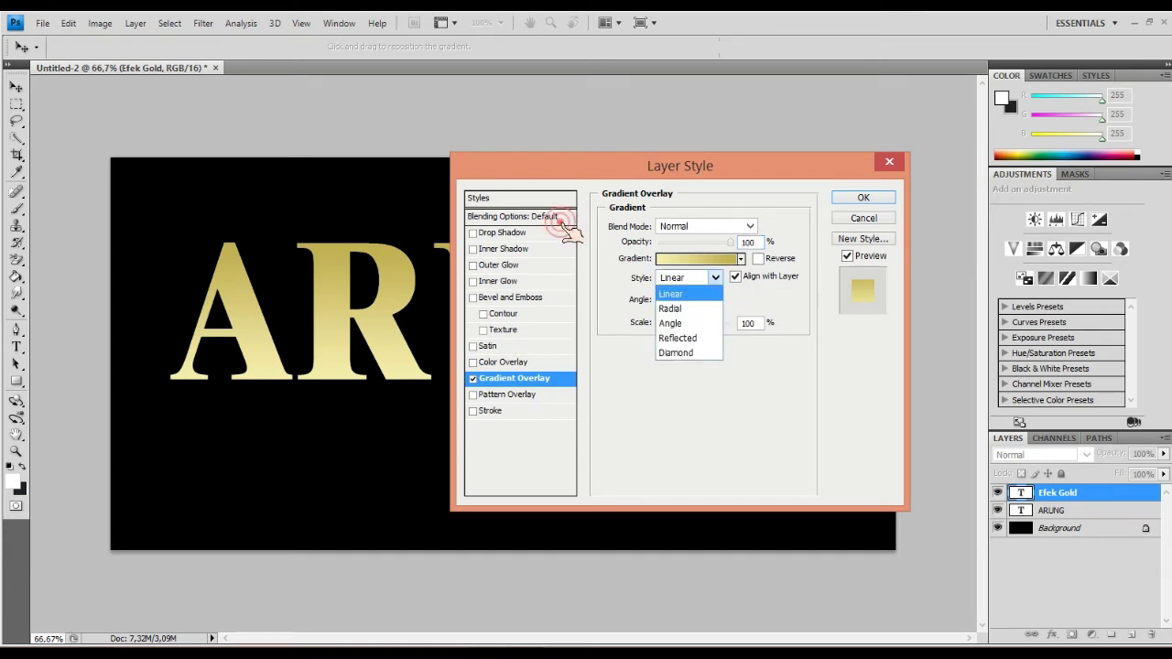
key("Down")
key("Down")
key("Down")
key("Return")
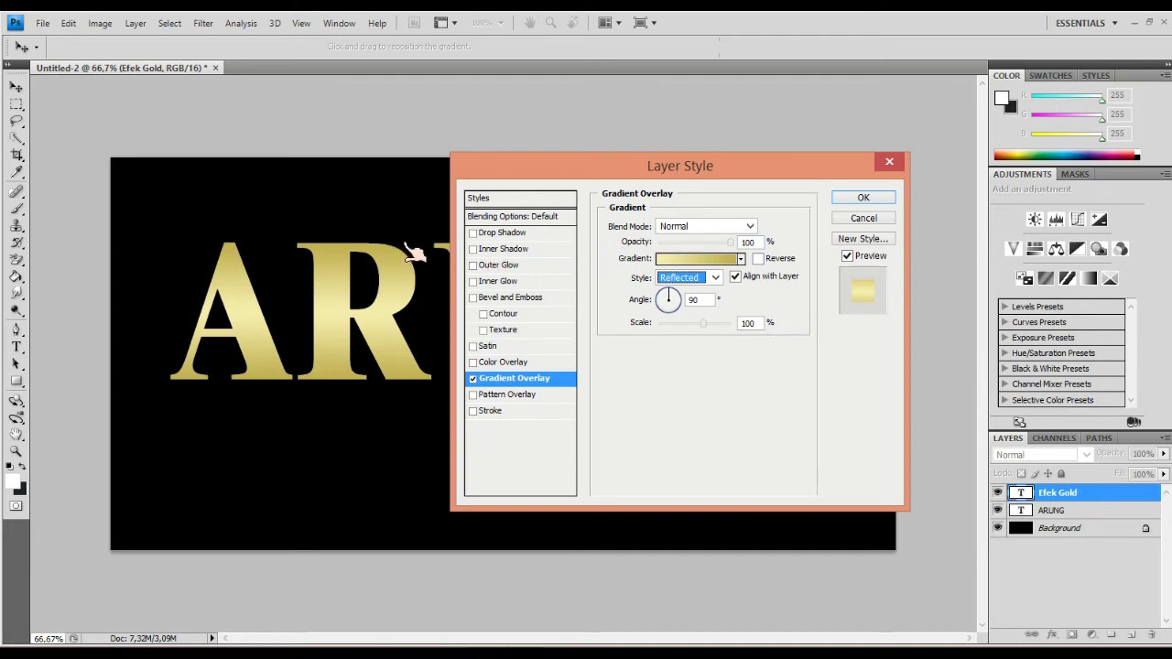
left_click(403, 240)
key("ctrl+5")
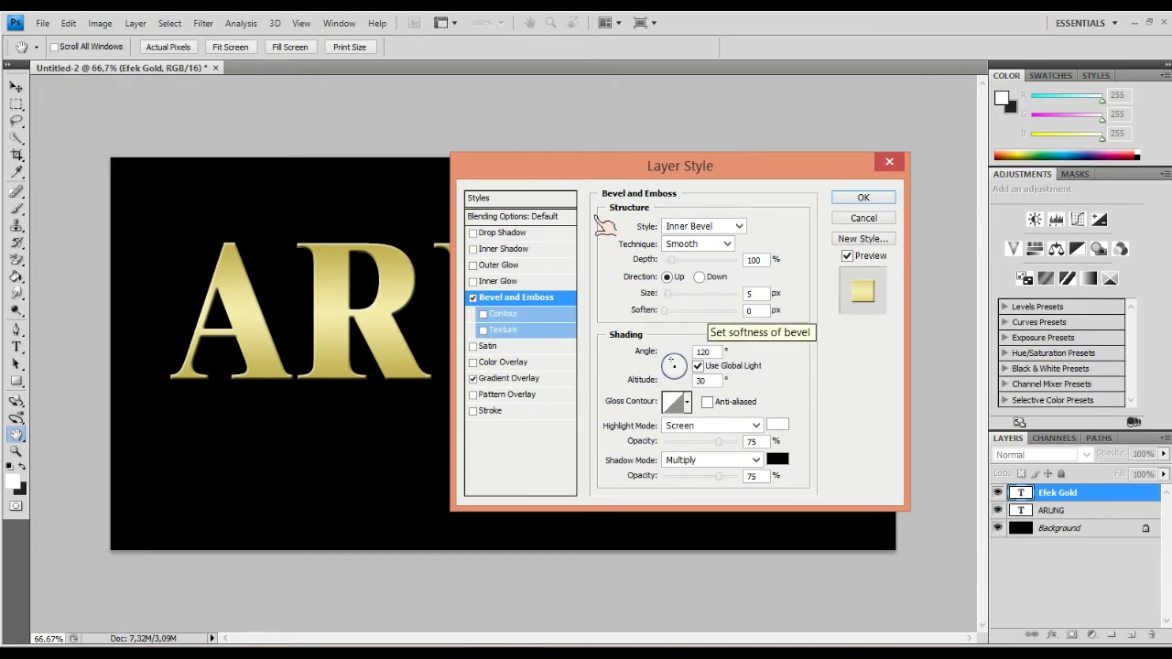
- Set the Efek Gold bevel to Inner Bevel with Chisel Hard technique and 42 px size
left_click(738, 226)
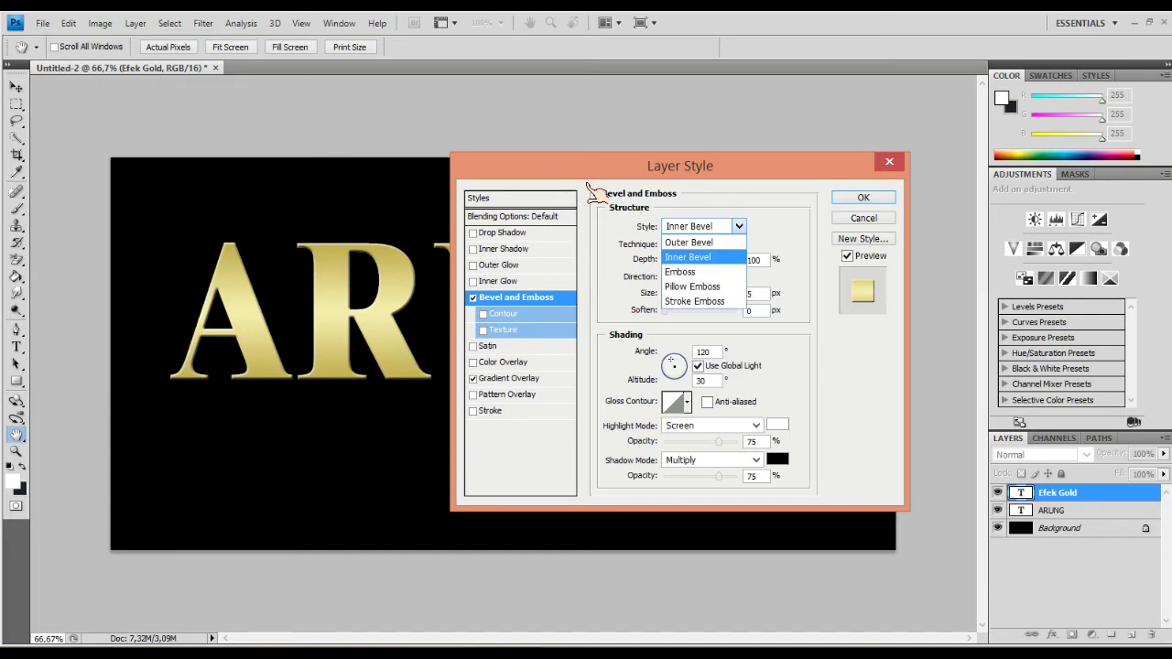
left_click(595, 194)
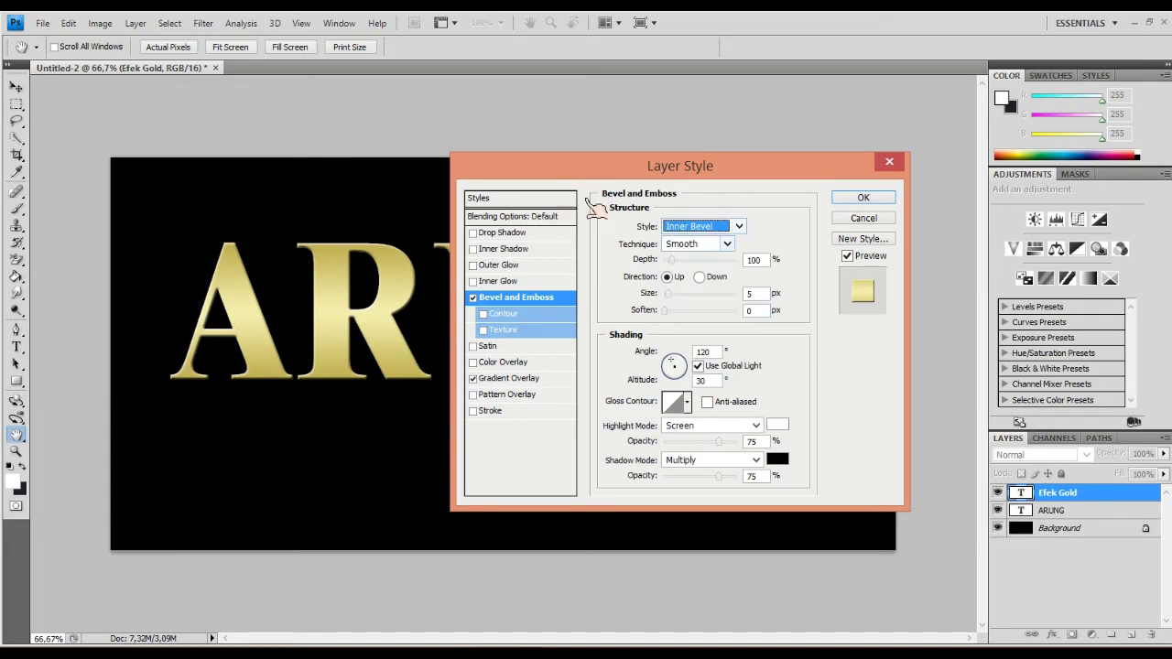
key("Tab")
key("Down")
key("Return")
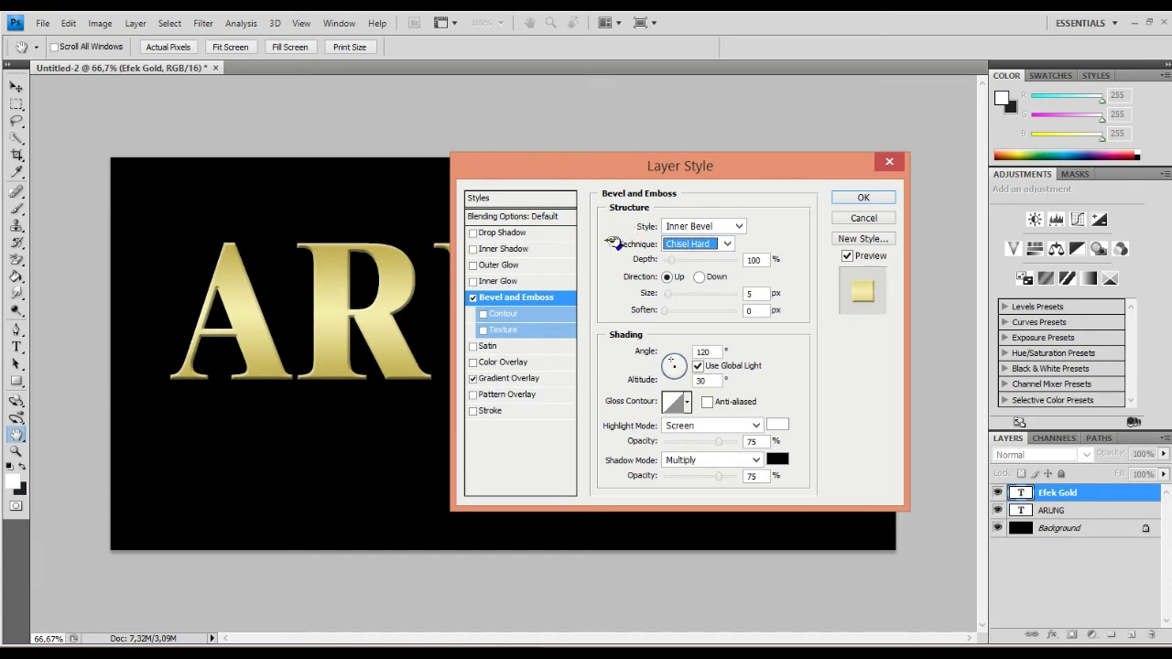
key("Tab")
key("Tab")
key("Tab")
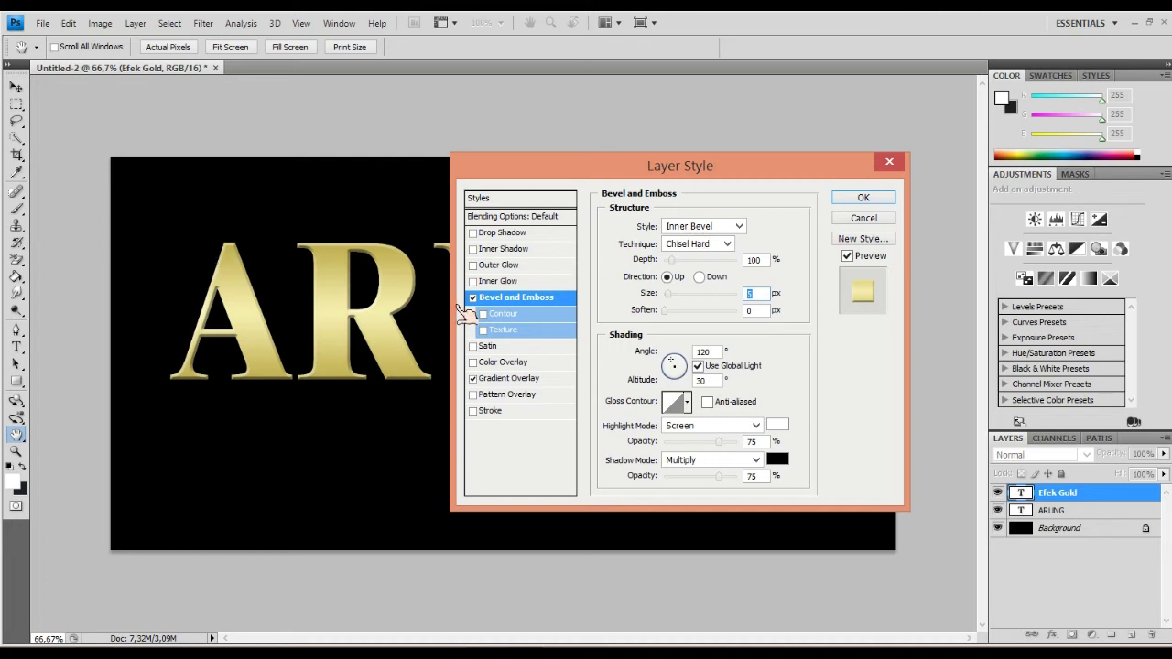
key("Up")
key("Up")
key("Up")
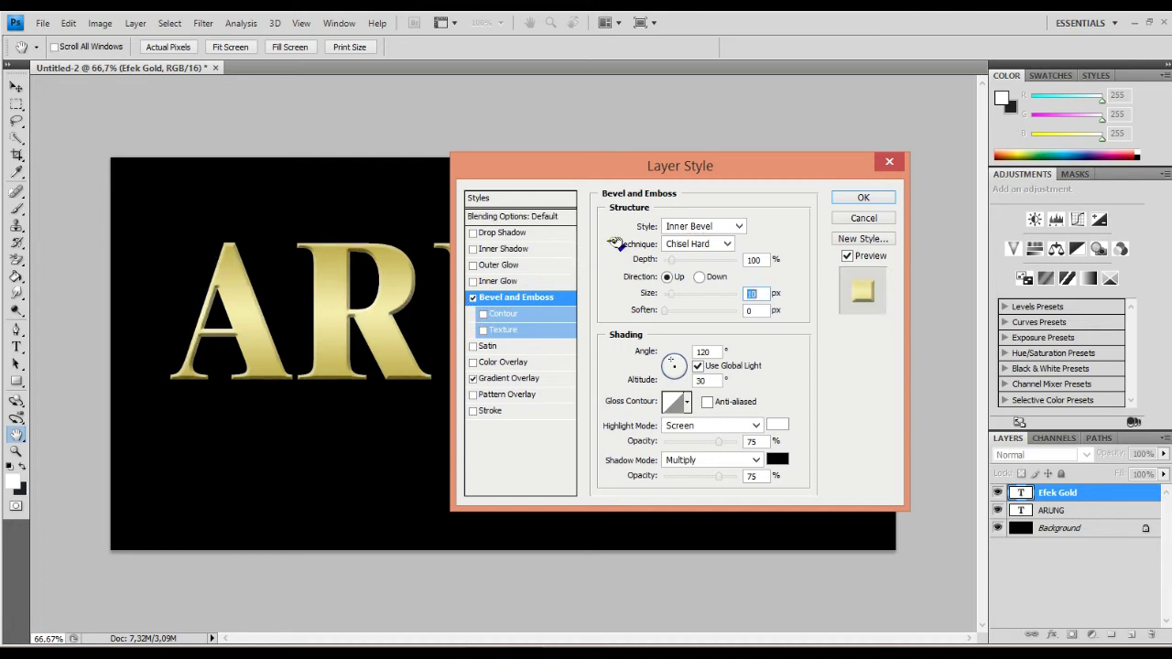
key("Up")
key("Up")
key("Up")
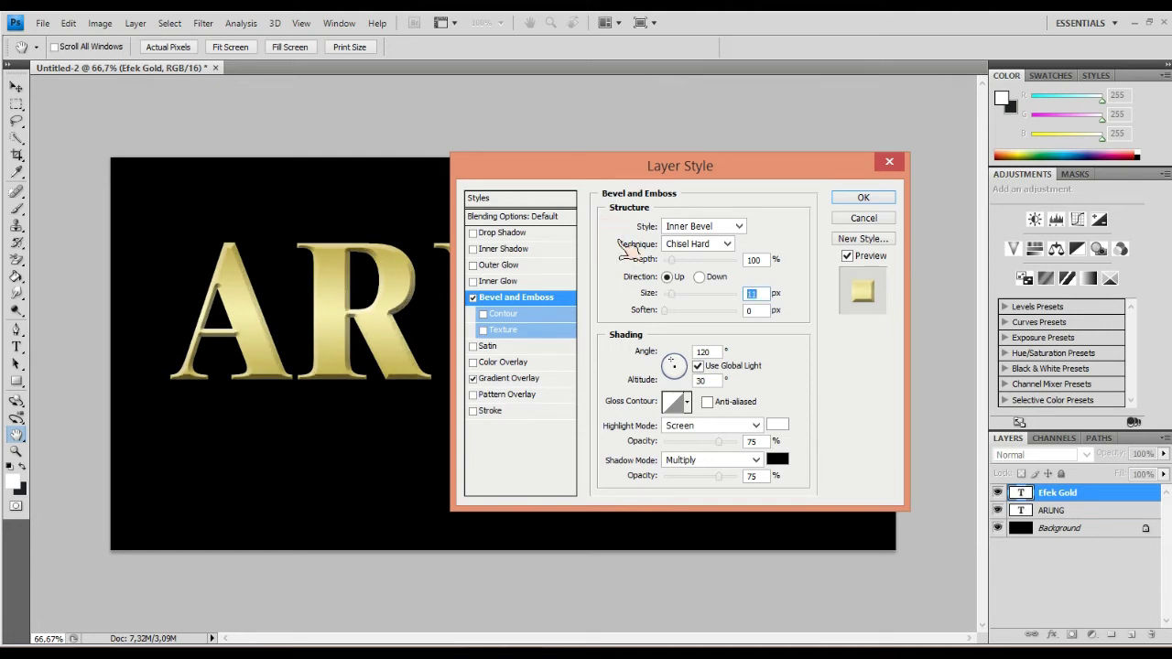
type("42")
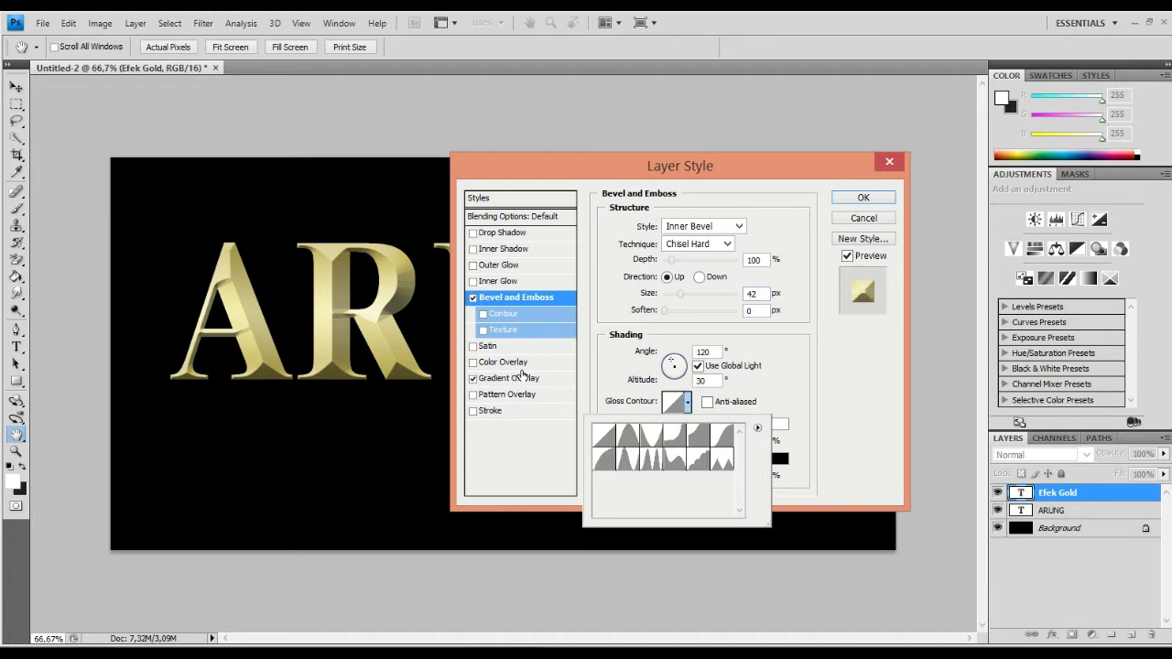
- Apply the Ring gloss contour and keep Screen as the highlight blend mode
key("Down")
key("Right")
key("Right")
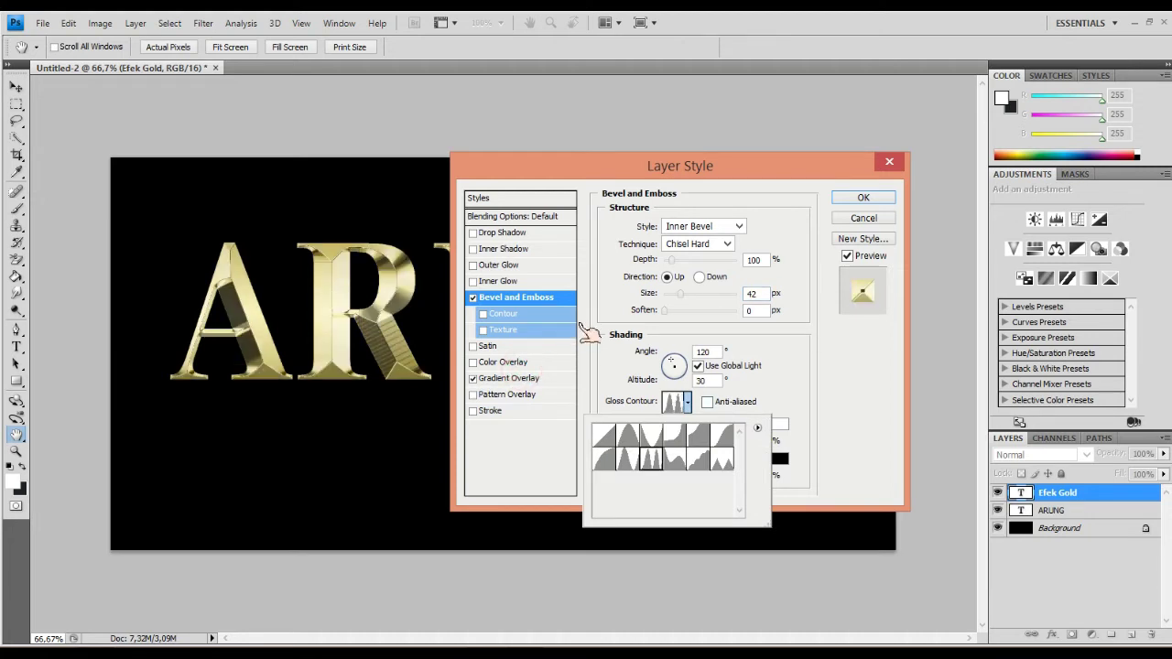
key("Return")
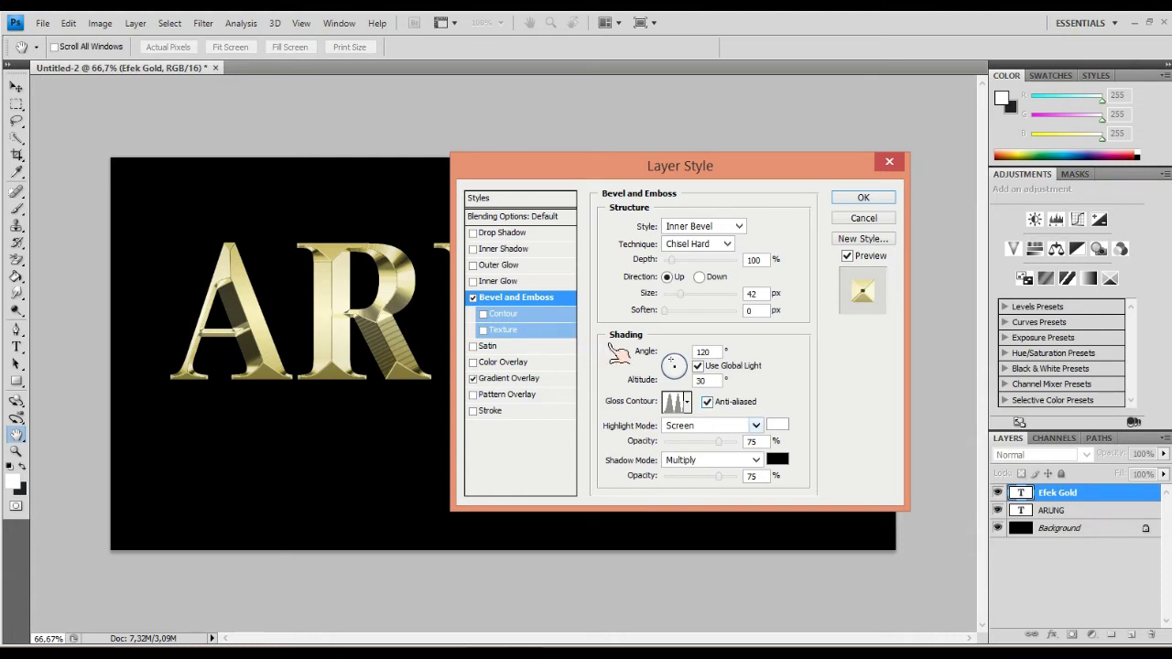
key("alt+Down")
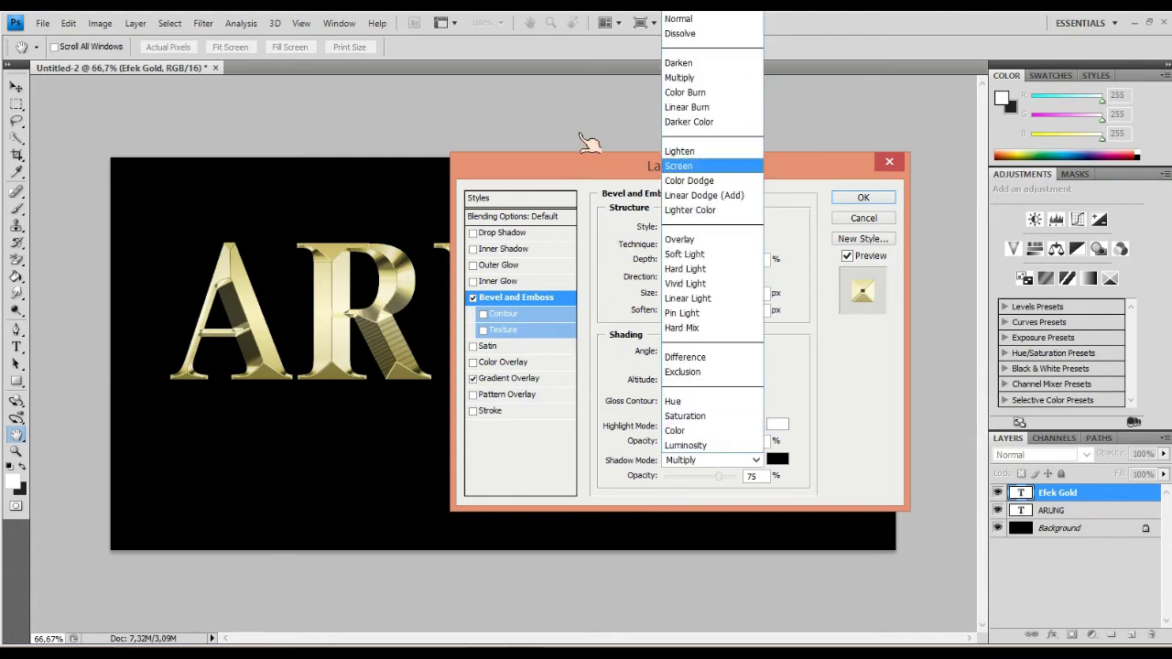
left_click(577, 133)
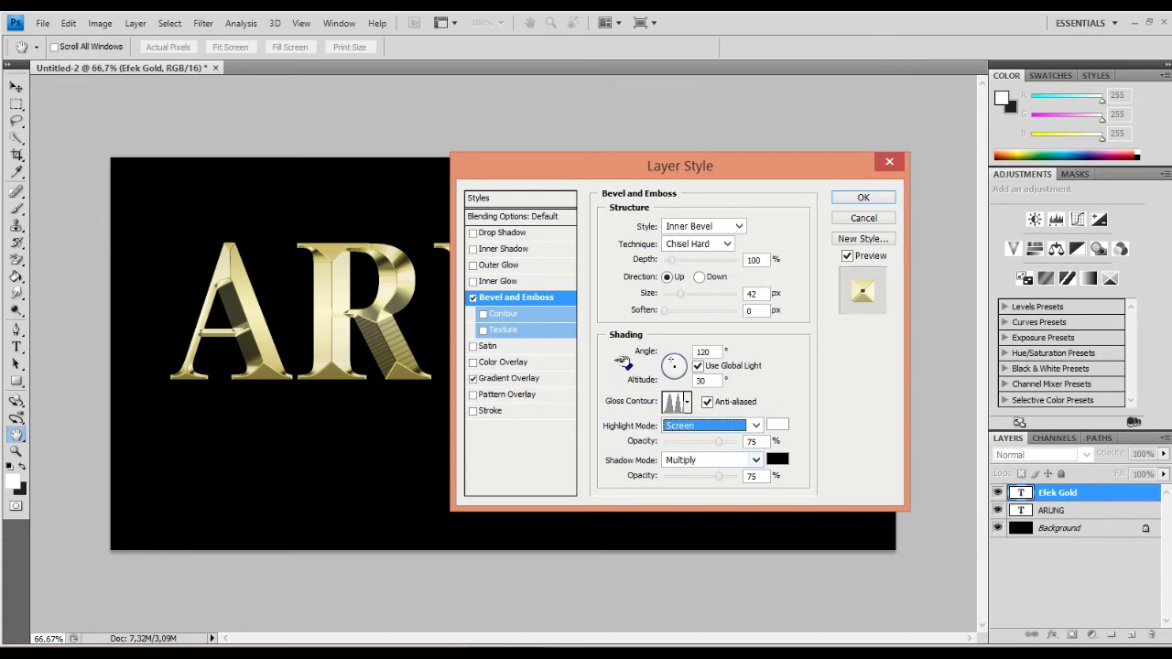
key("Tab")
key("Tab")
key("Tab")
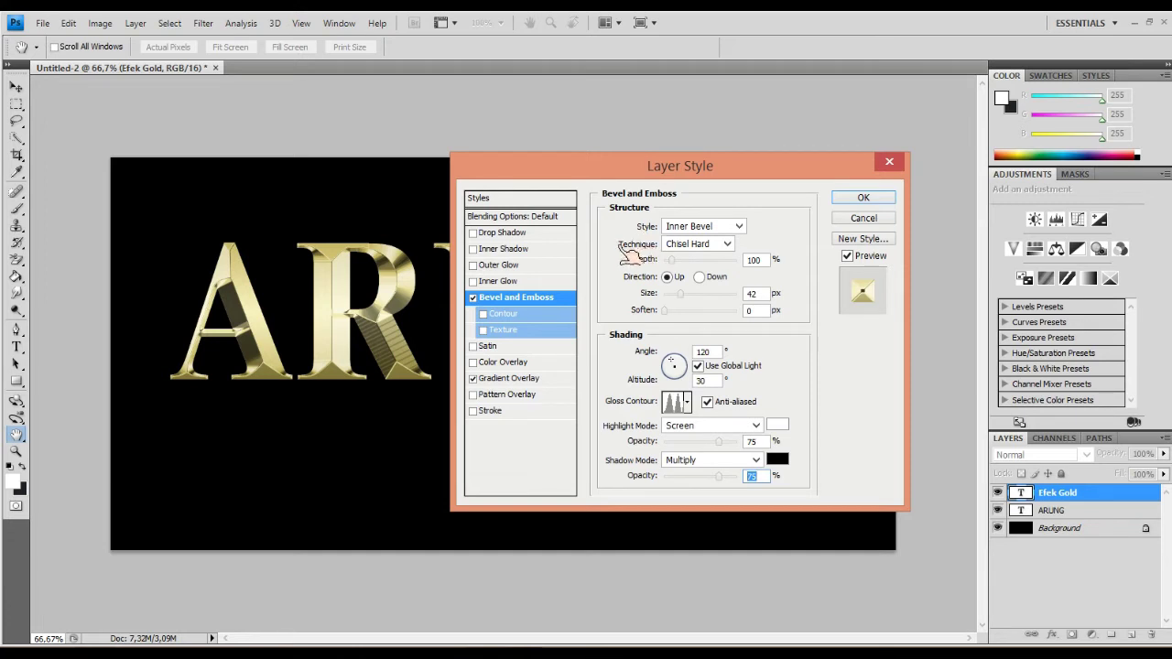
- Set the bevel depth to 170% and switch on Inner Glow
left_click(617, 214)
type("70")
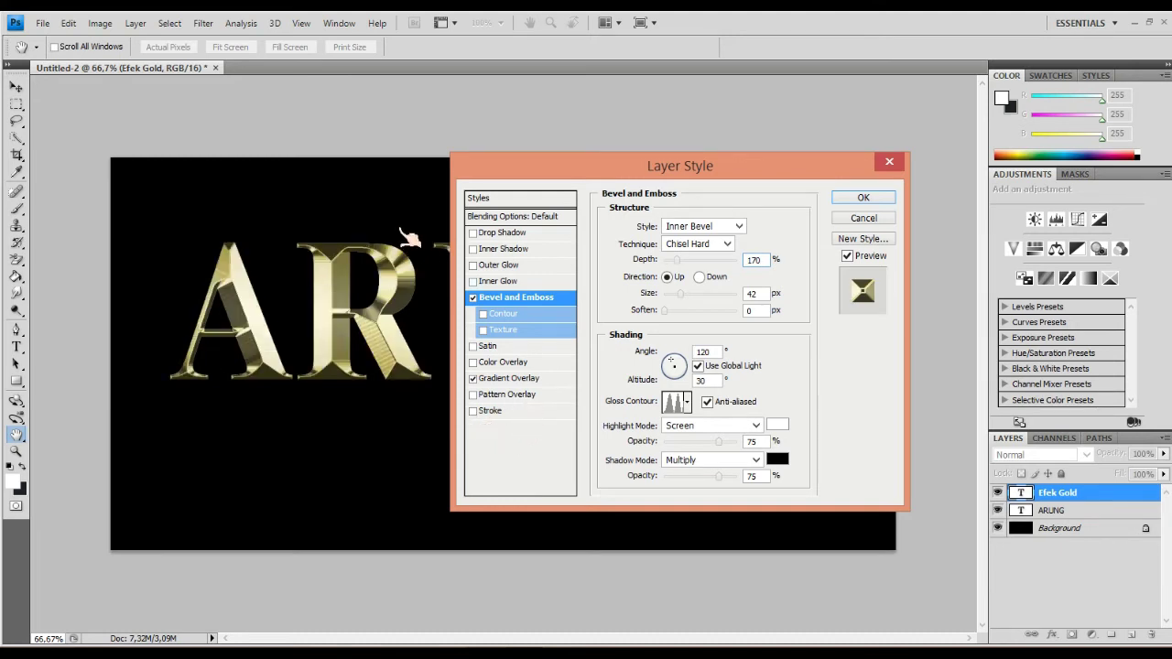
left_click(499, 281)
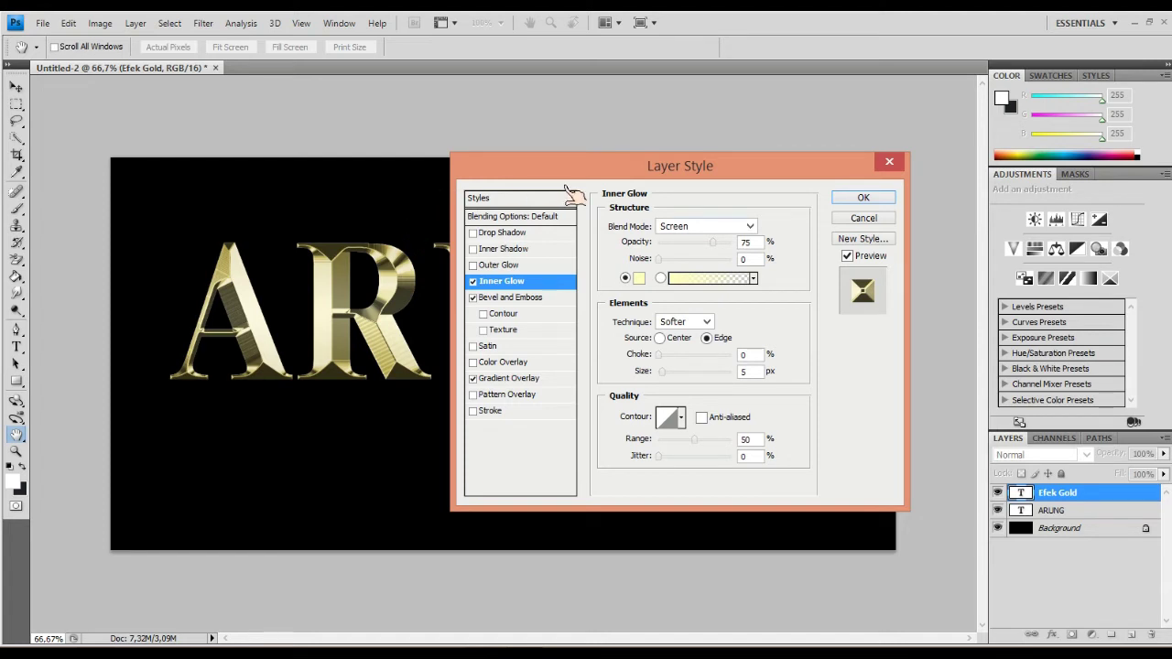
- Switch the Inner Glow blend mode to Multiply
left_click(705, 226)
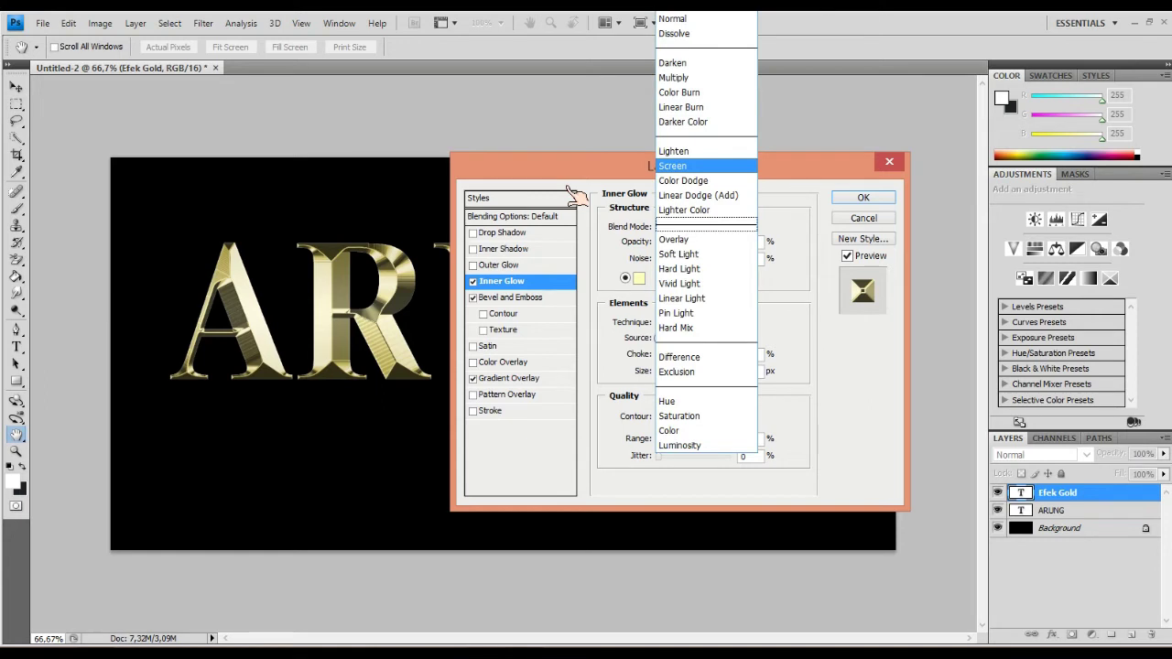
key("Up")
key("Up")
key("Up")
key("Return")
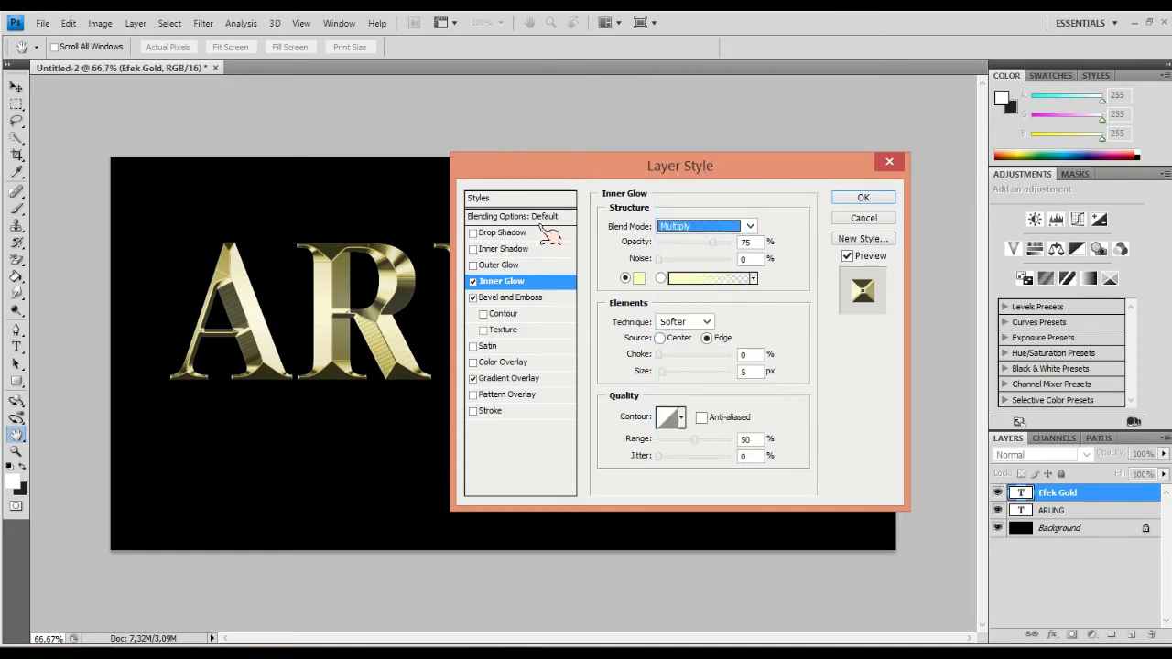
key("Tab")
key("Tab")
key("Tab")
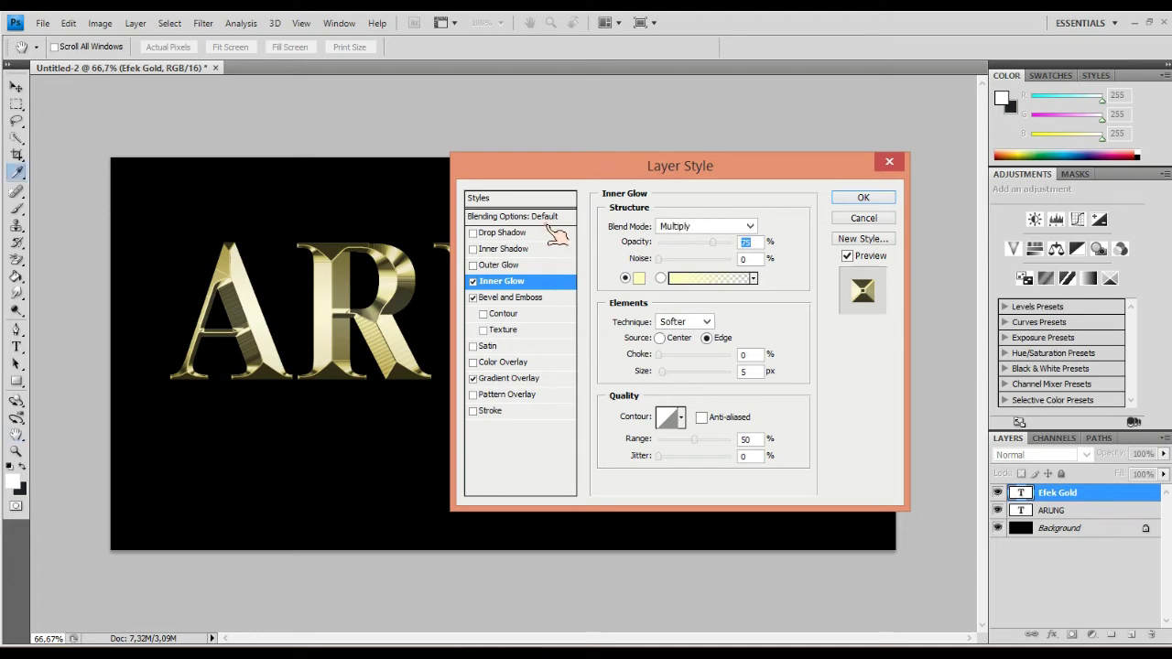
key("space")
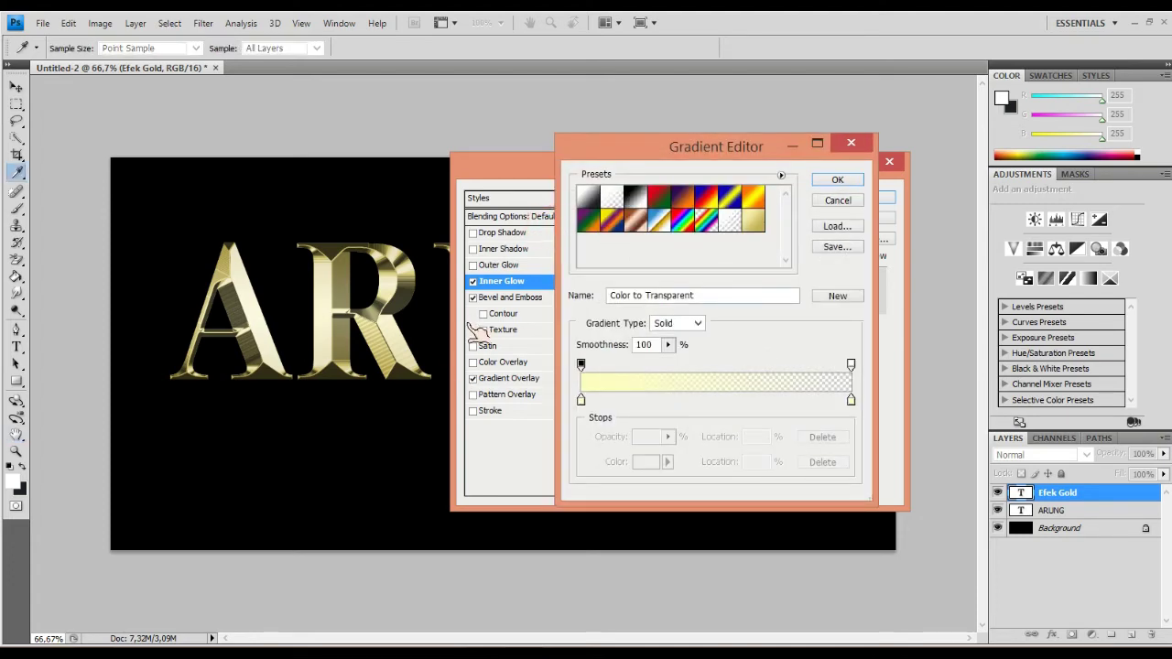
- Colour the glow gradient's left stop orange (R232 G126 B31)
key("Tab")
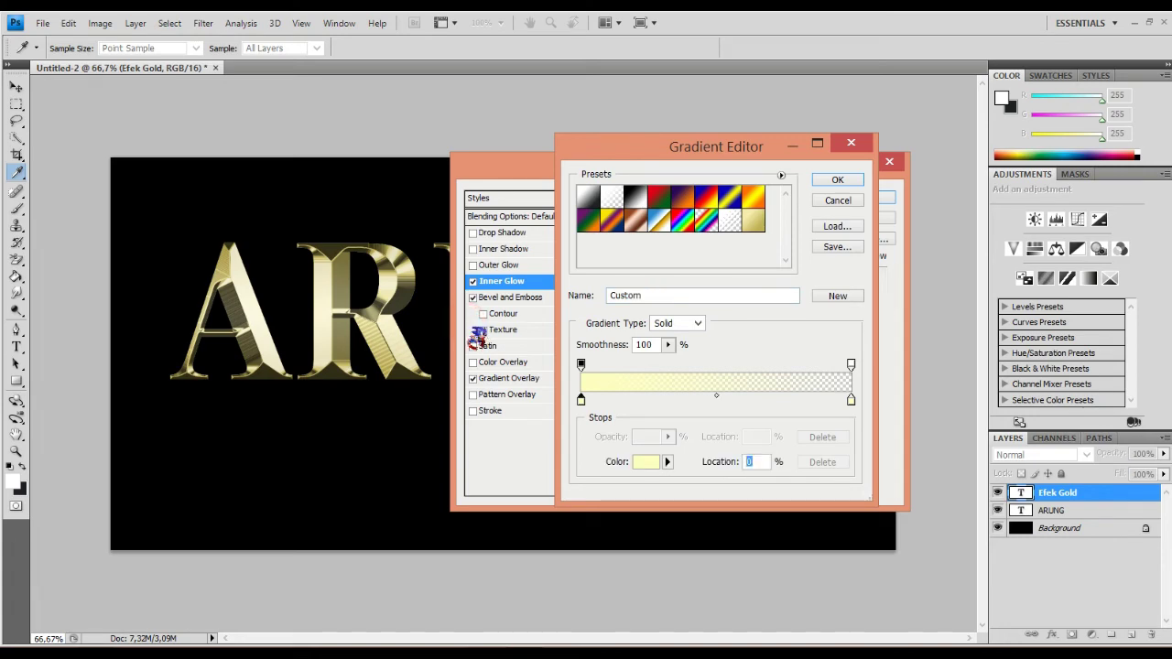
key("space")
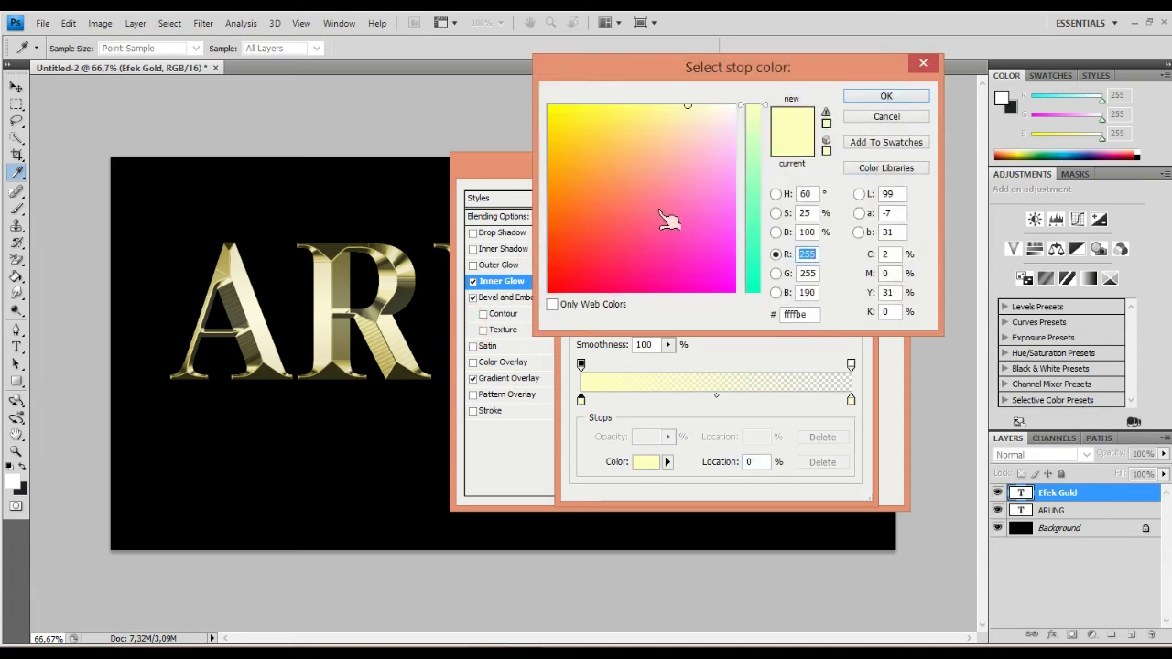
type("2")
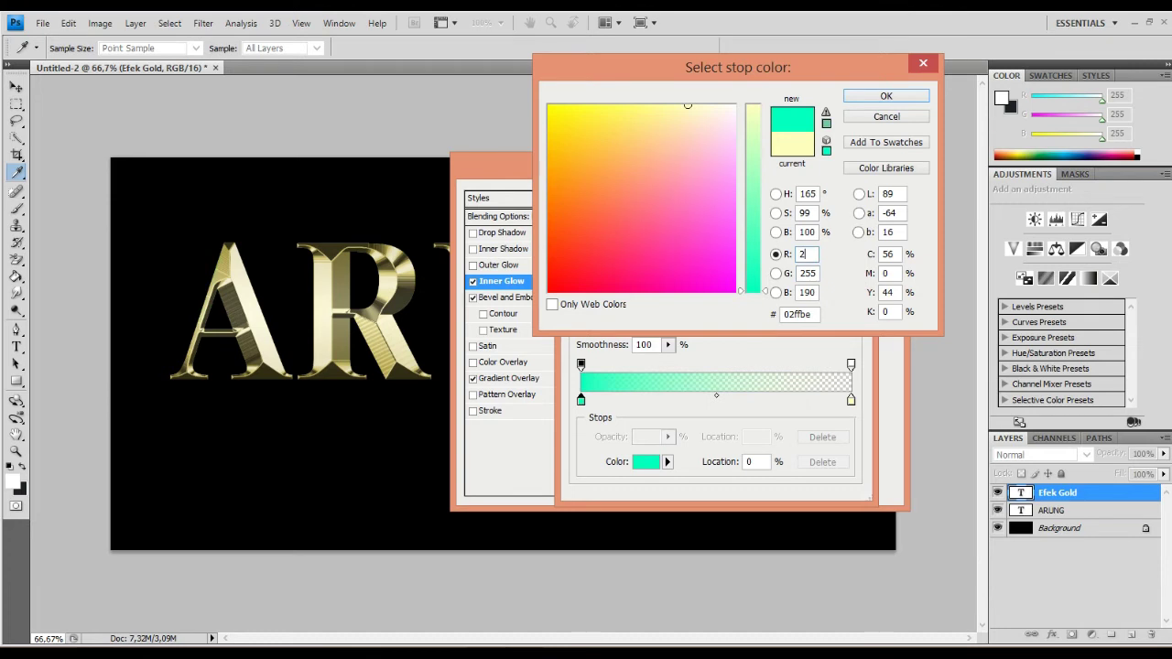
type("32")
key("Tab")
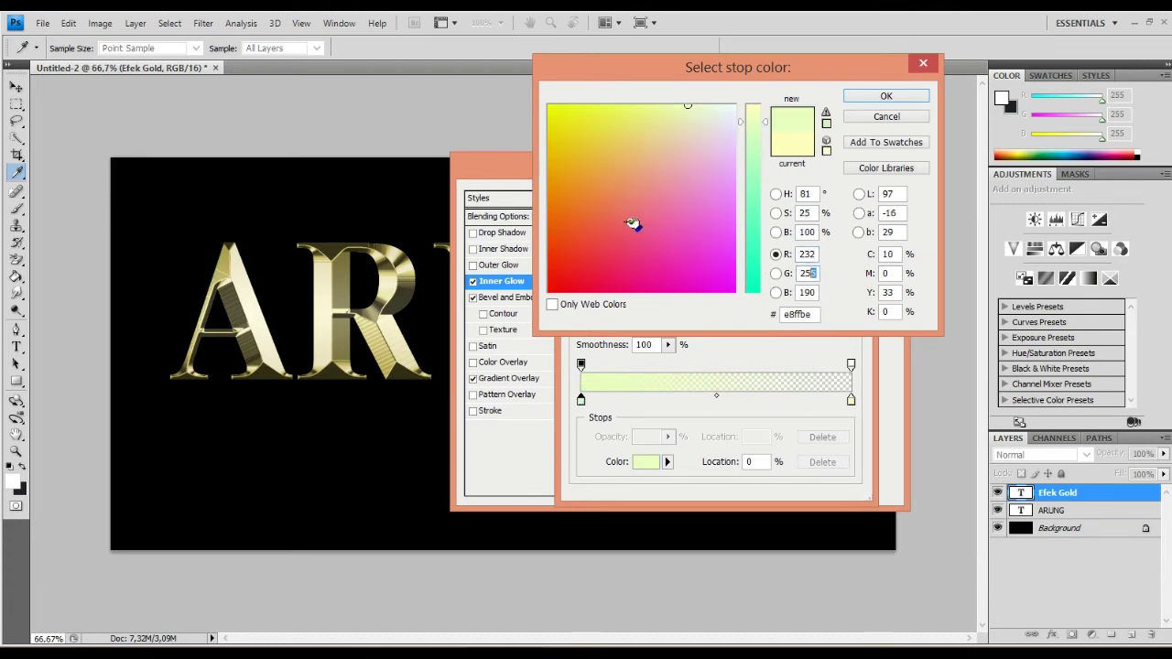
type("1")
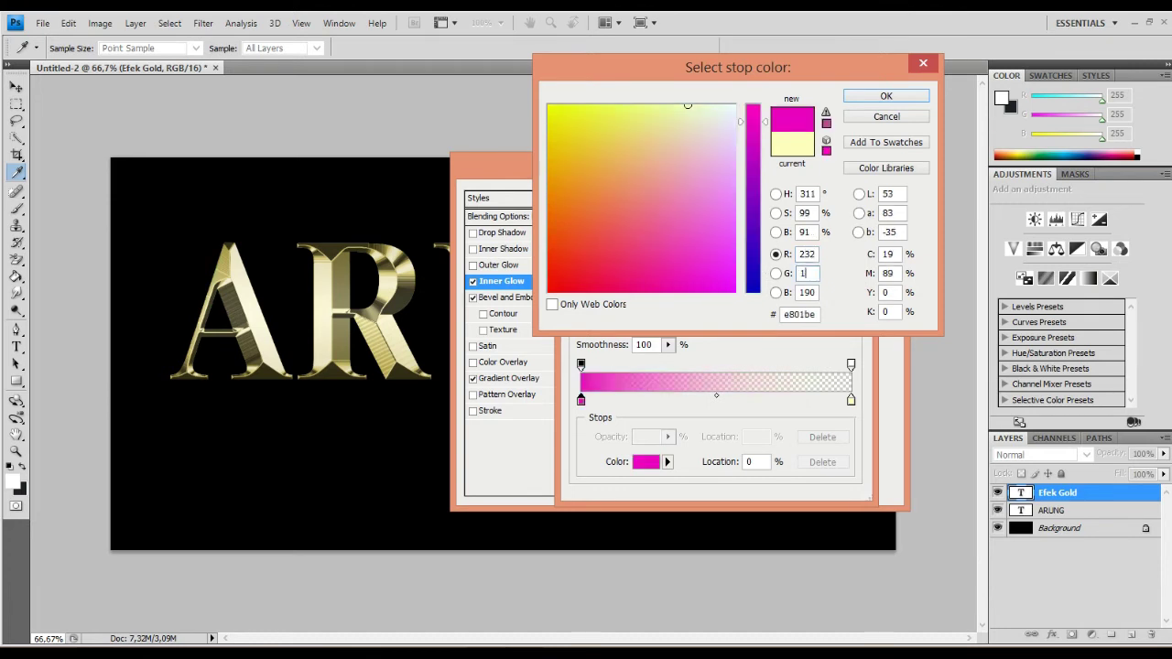
type("26")
key("Tab")
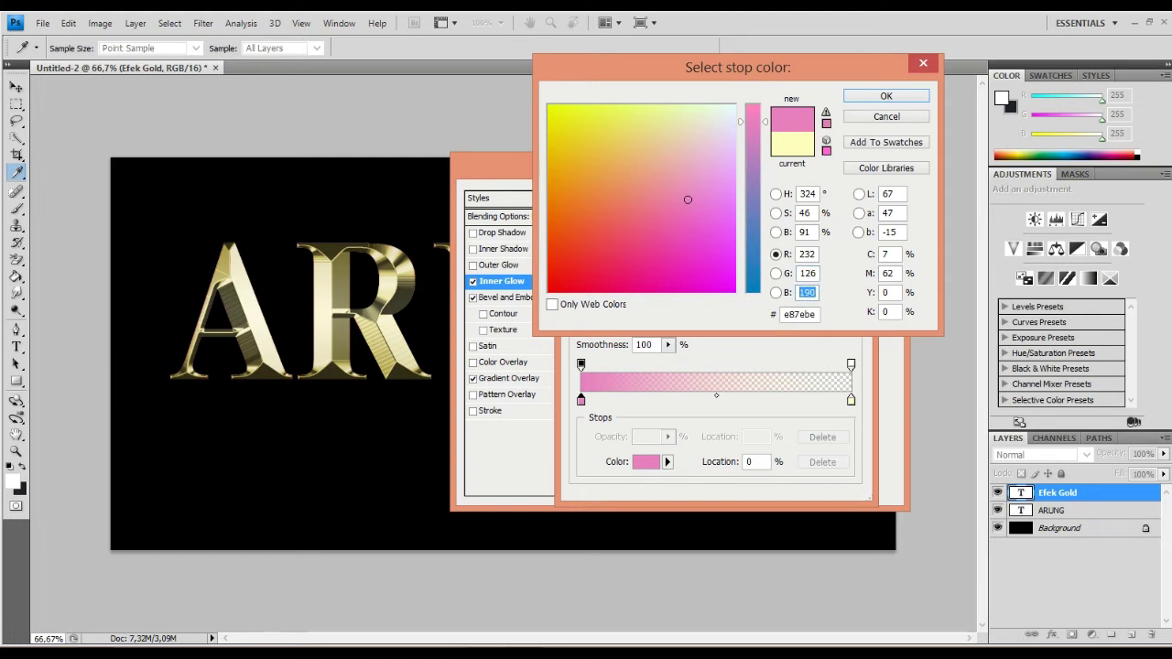
type("31")
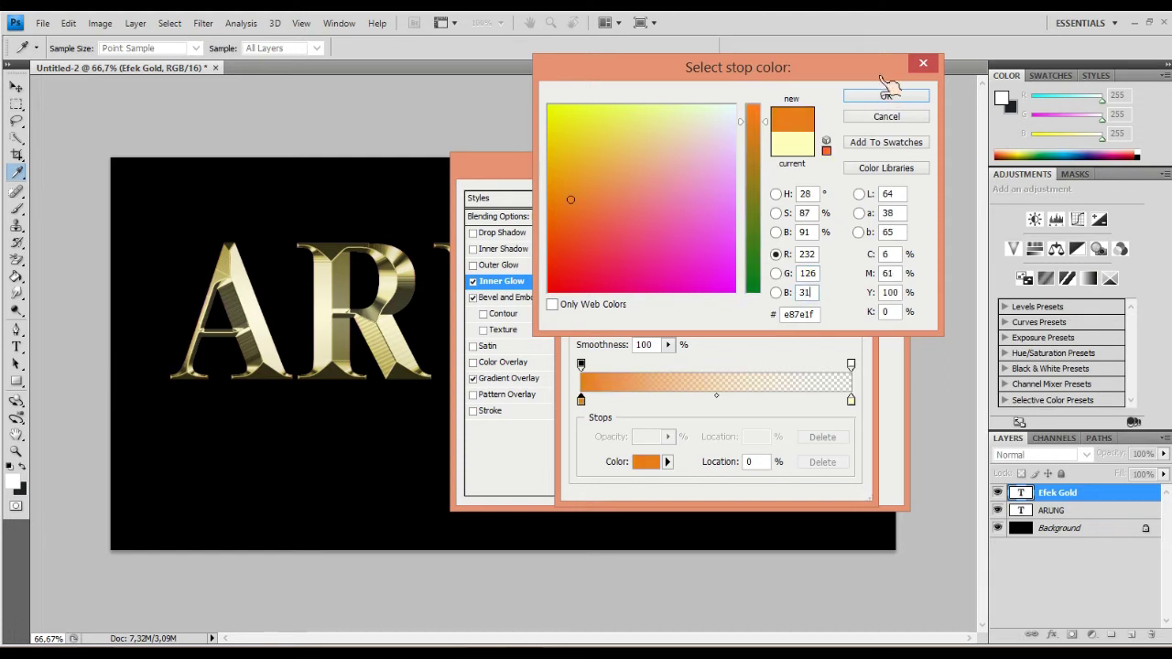
key("Return")
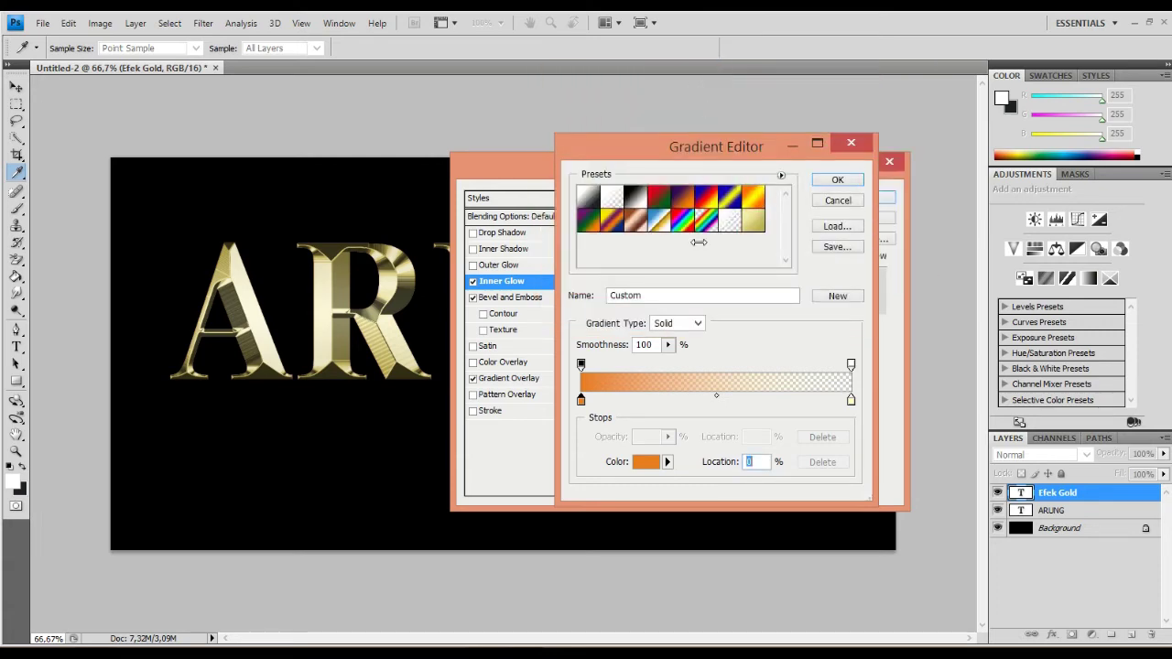
- Colour the right stop orange (R232 G126 B60) and accept the gradient
left_click(851, 400)
left_click(646, 461)
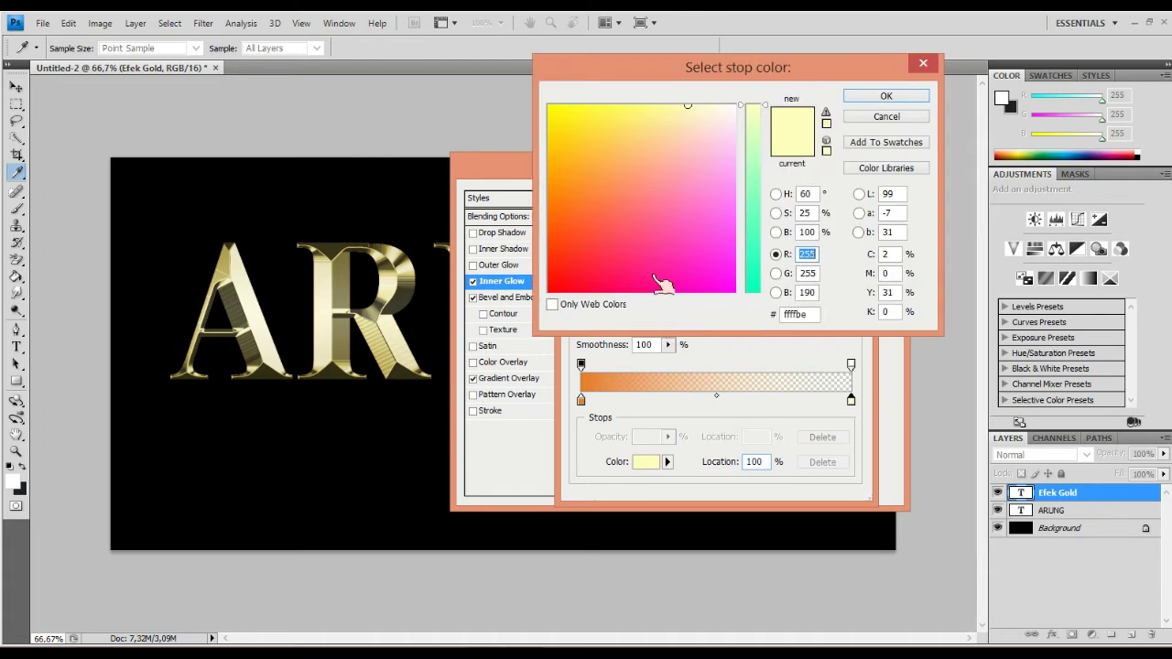
type("2")
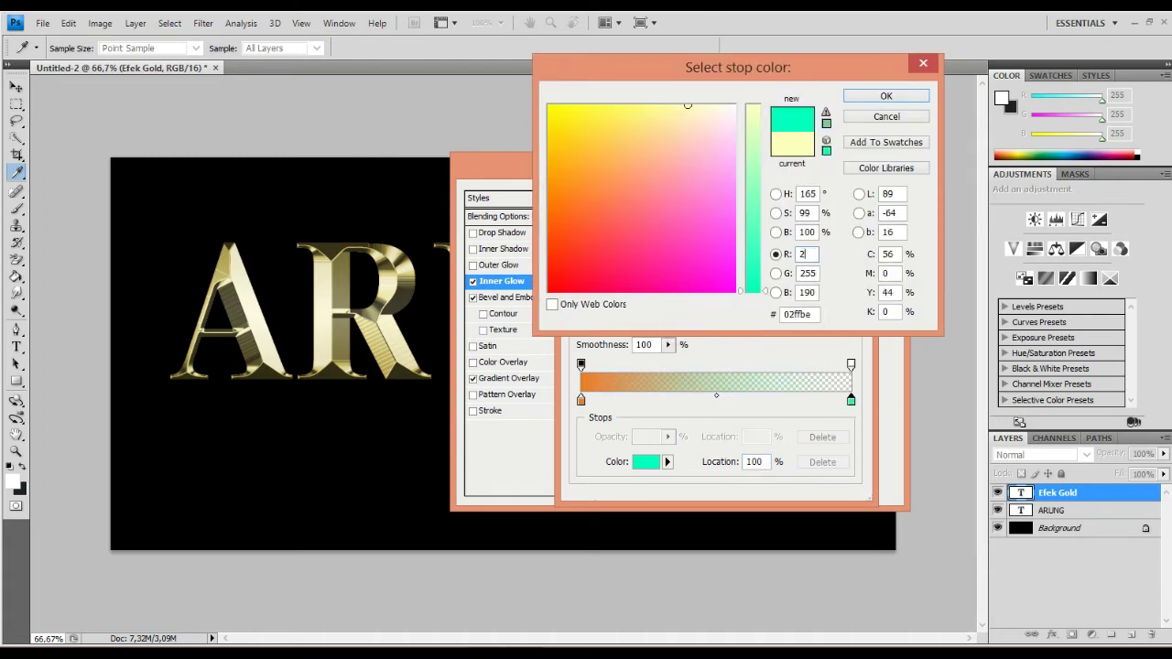
type("3")
key("Tab")
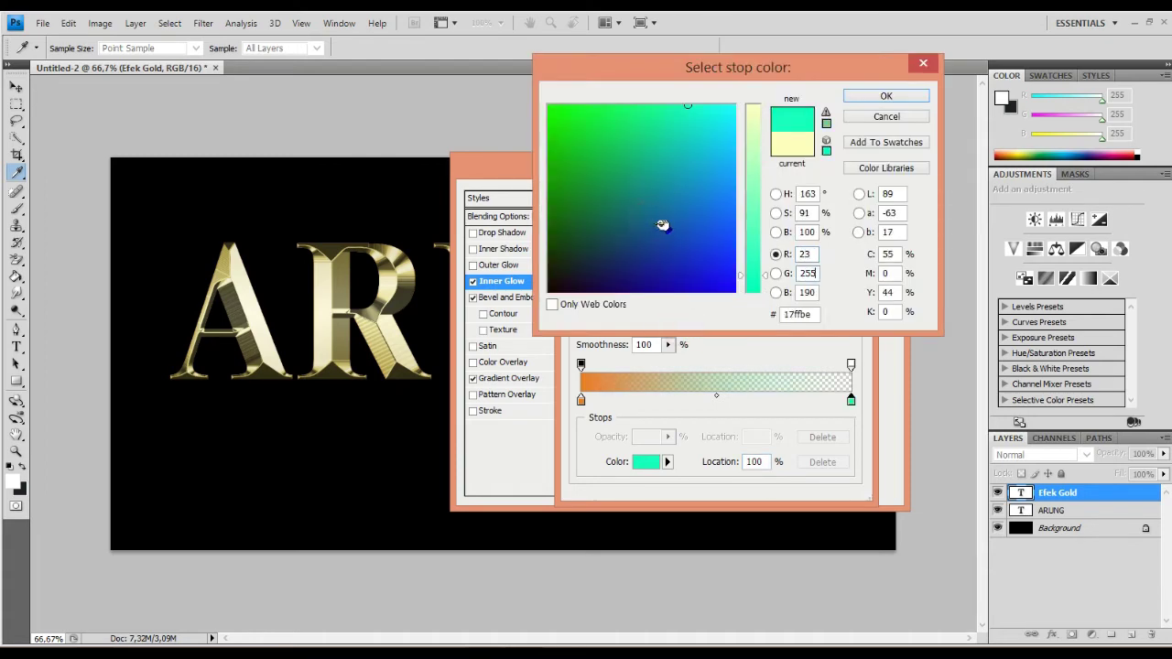
key("shift+Tab")
type("232")
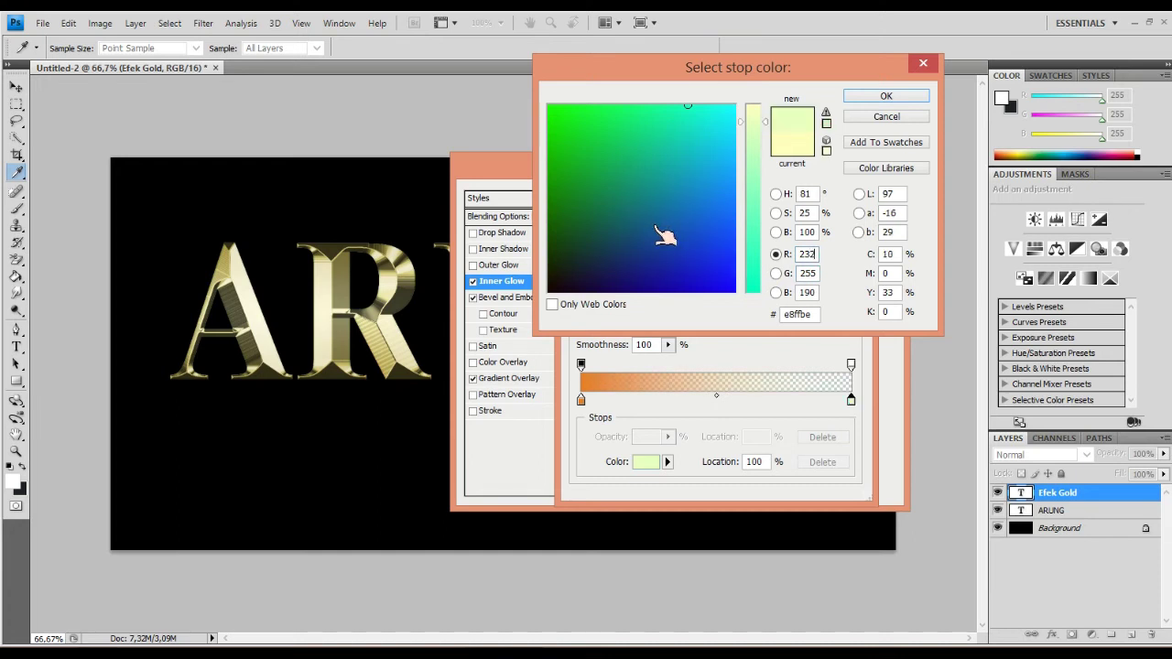
key("Tab")
type("1")
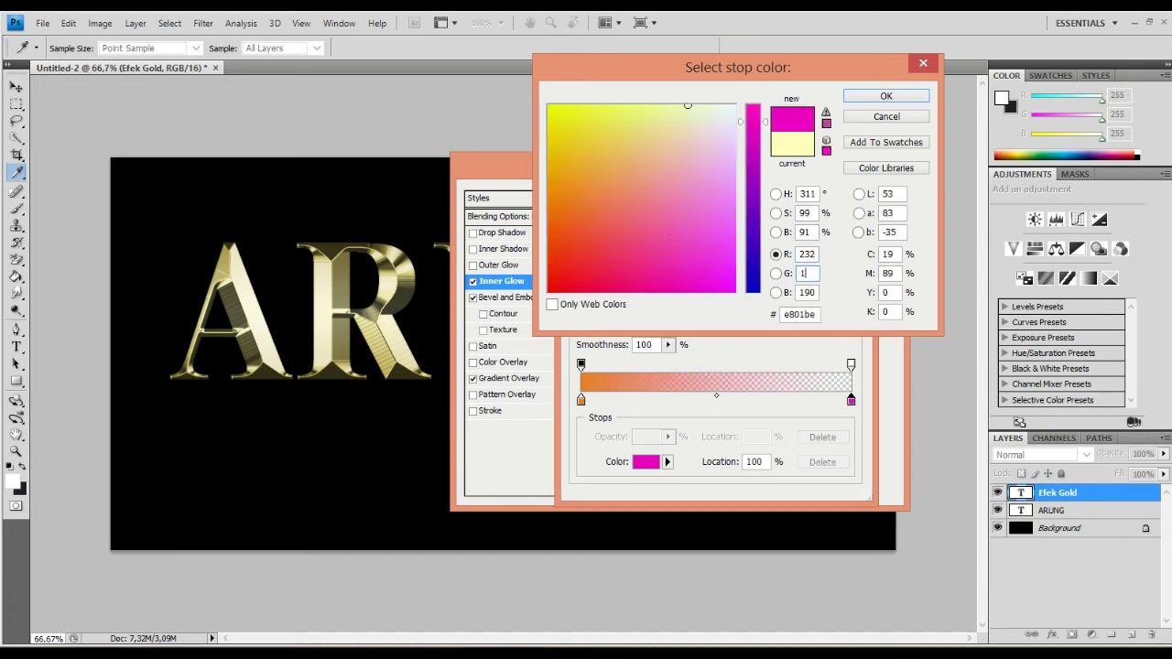
type("26")
key("Tab")
type("60")
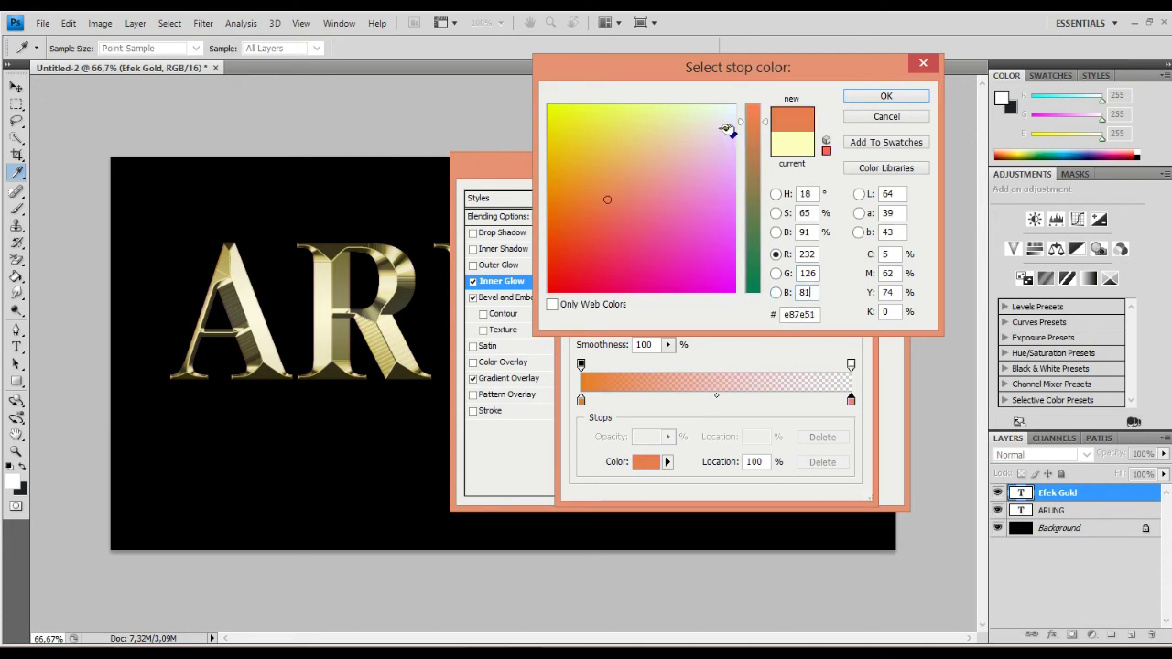
key("Return")
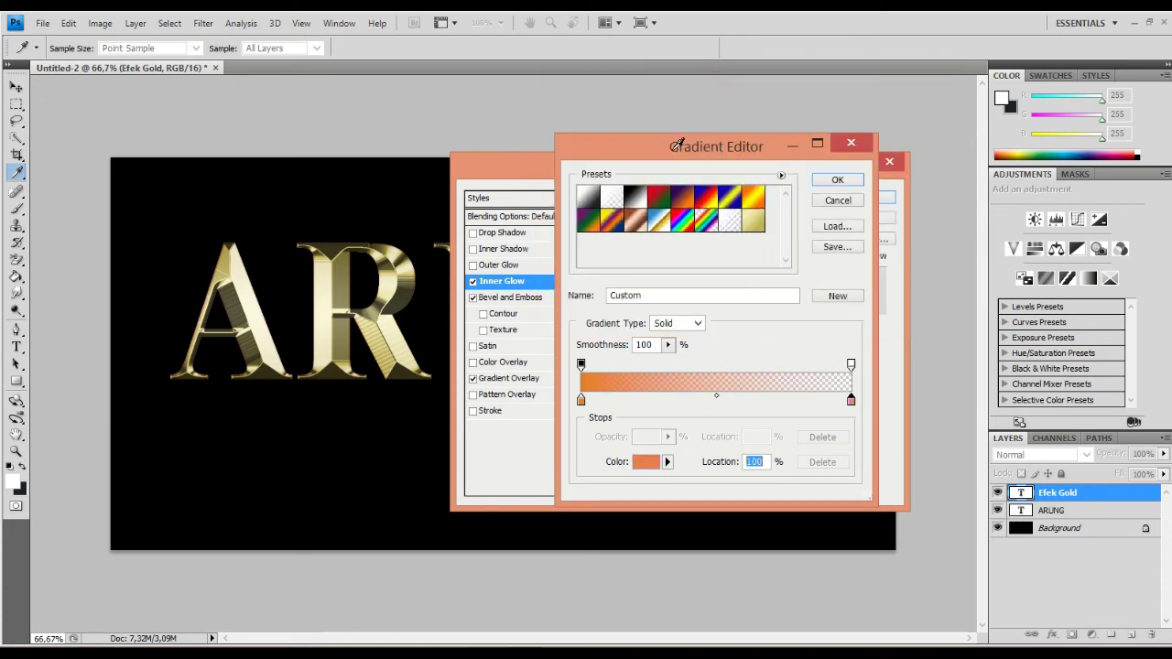
key("Return")
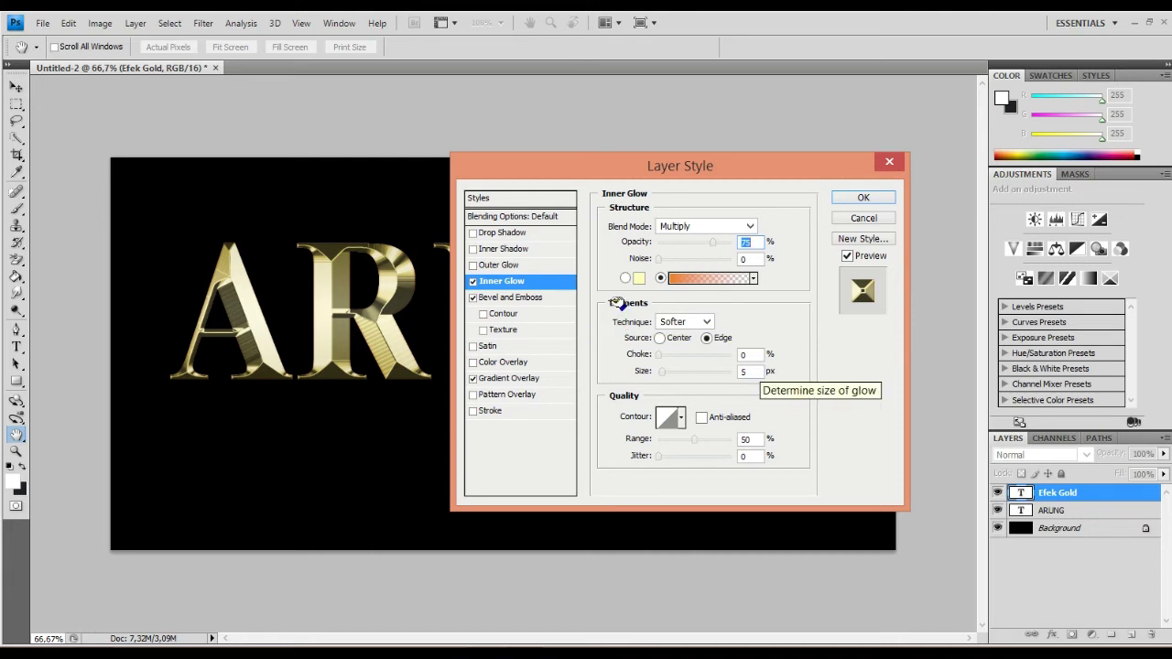
- Set the Inner Glow size to 70 px and apply the Efek Gold layer style
key("Tab")
key("Tab")
key("Tab")
type("7")
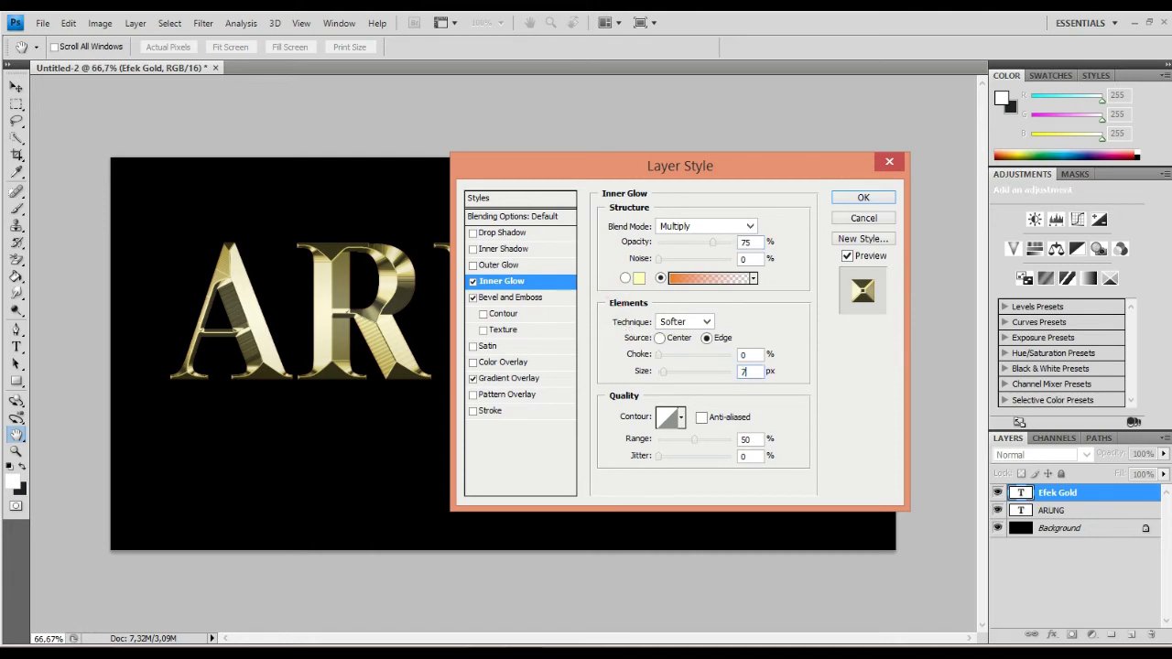
type("0")
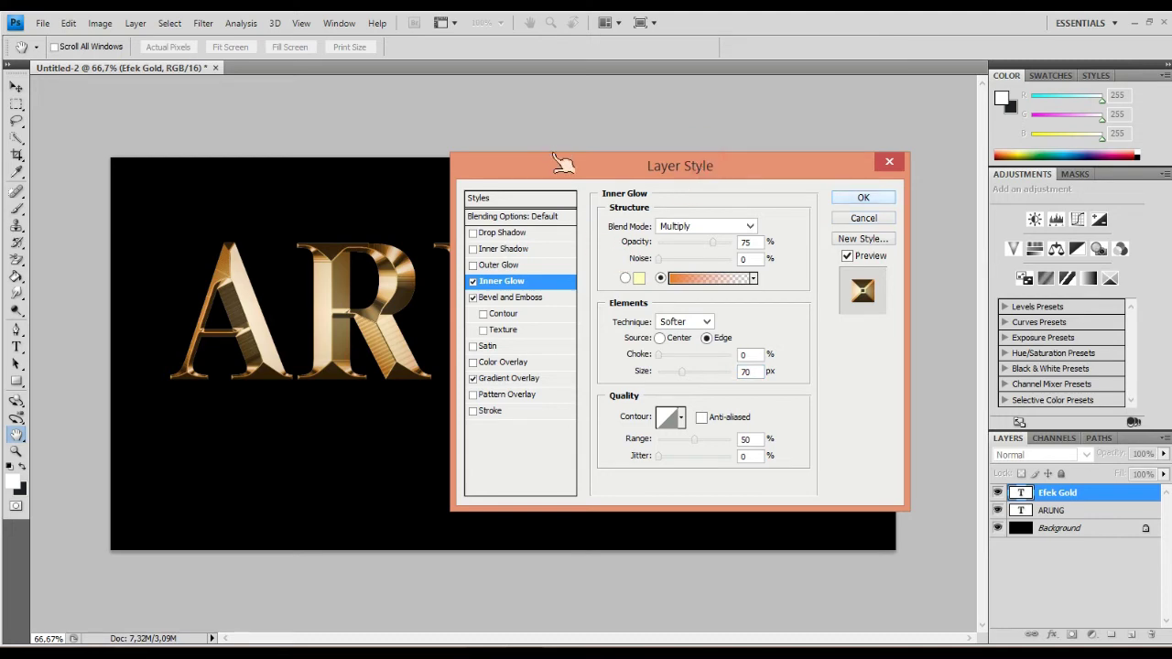
left_click_drag(708, 164, 886, 120)
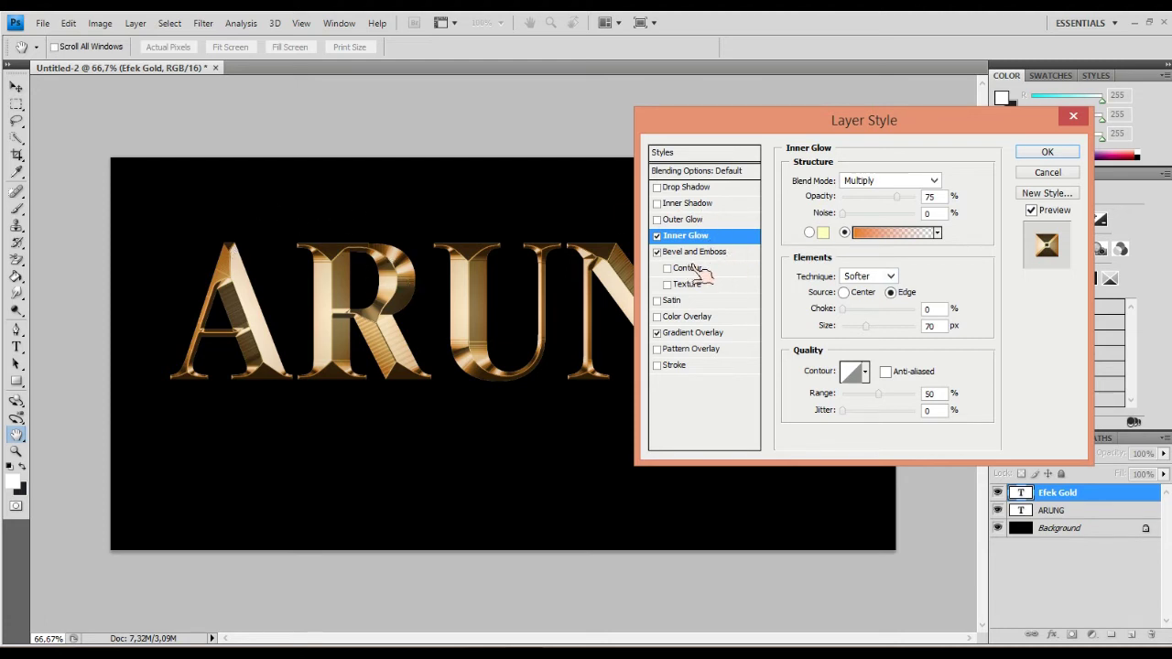
scroll(693, 274, "down", 5)
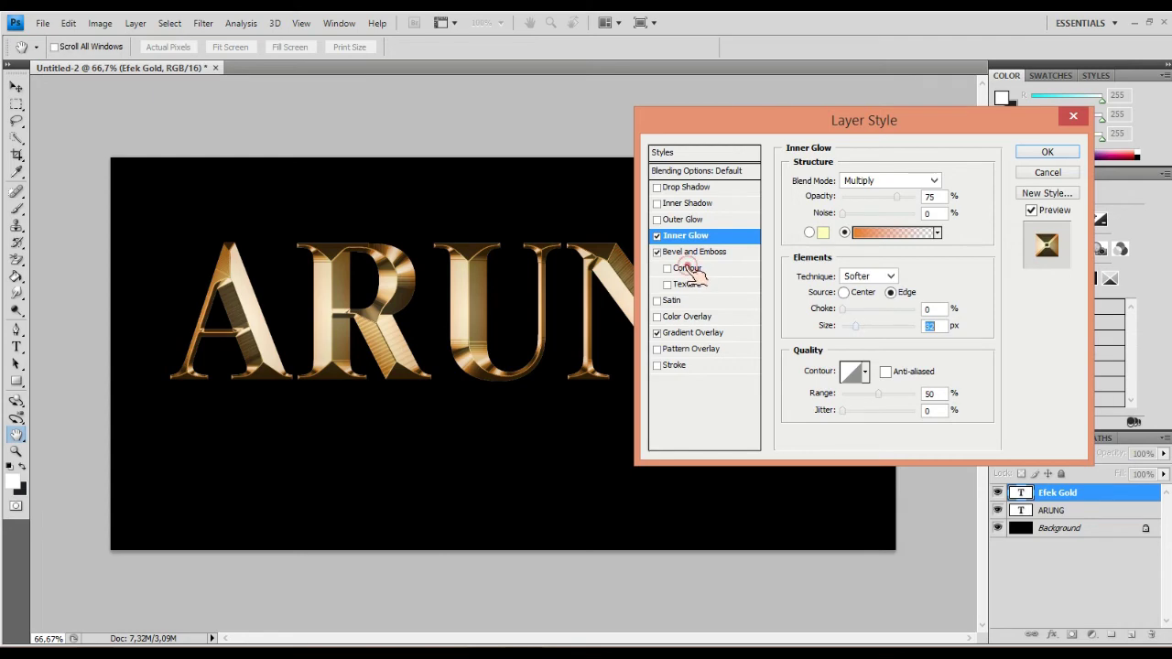
scroll(693, 275, "up", 3)
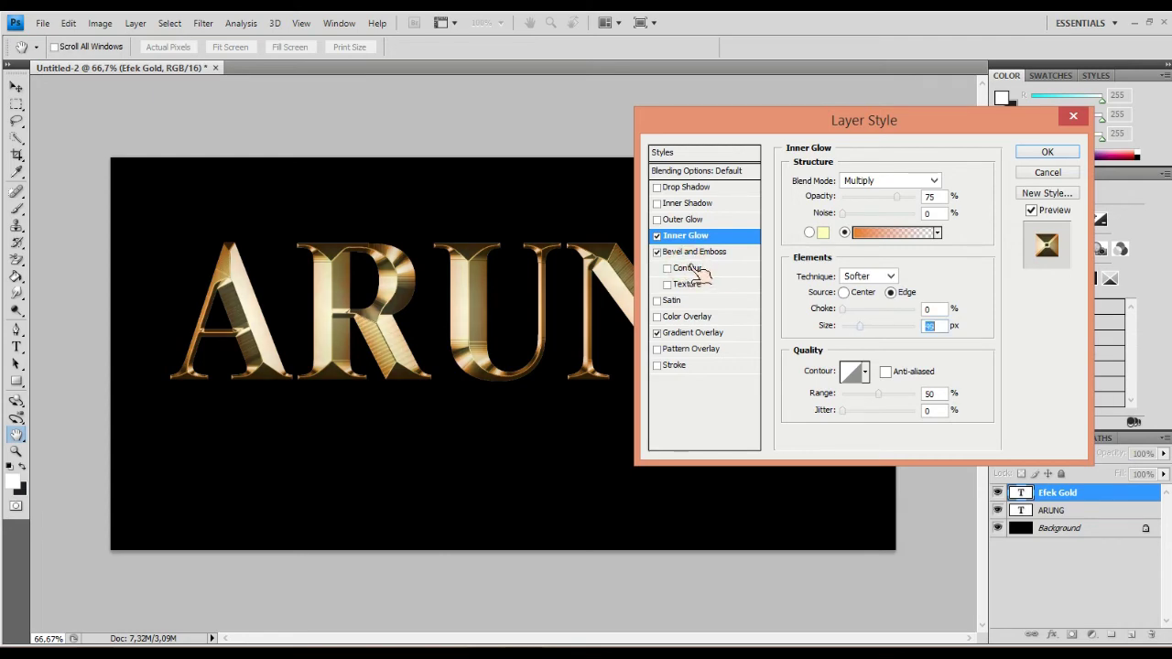
left_click_drag(723, 120, 972, 272)
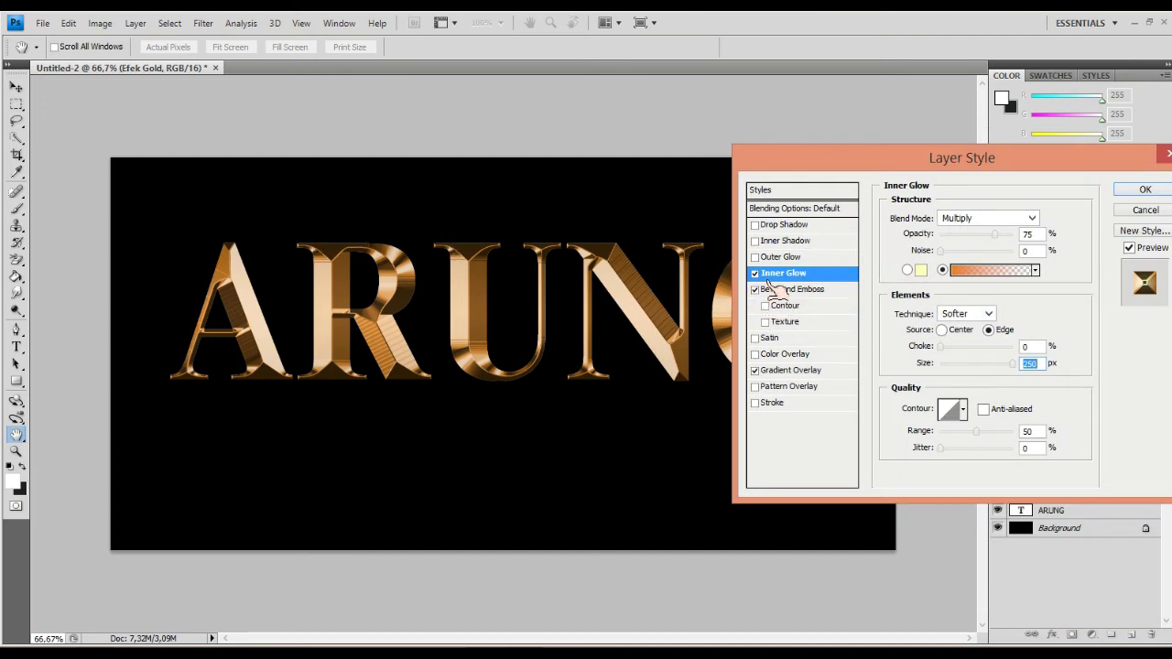
scroll(789, 308, "down", 5)
scroll(779, 307, "down", 5)
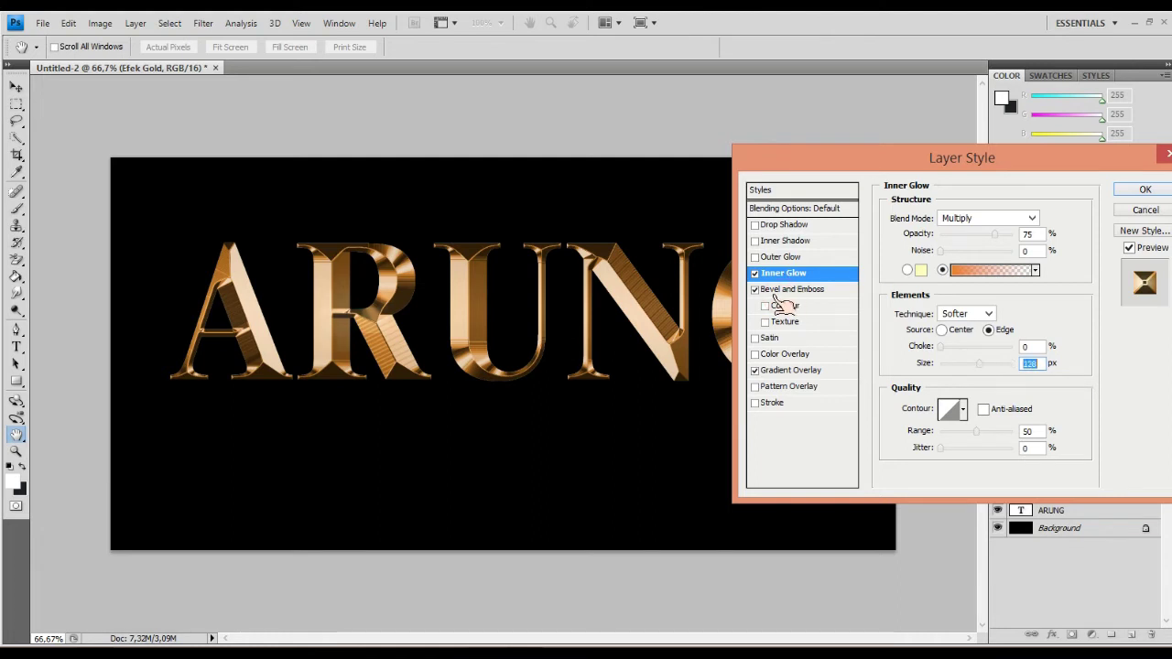
scroll(783, 307, "down", 5)
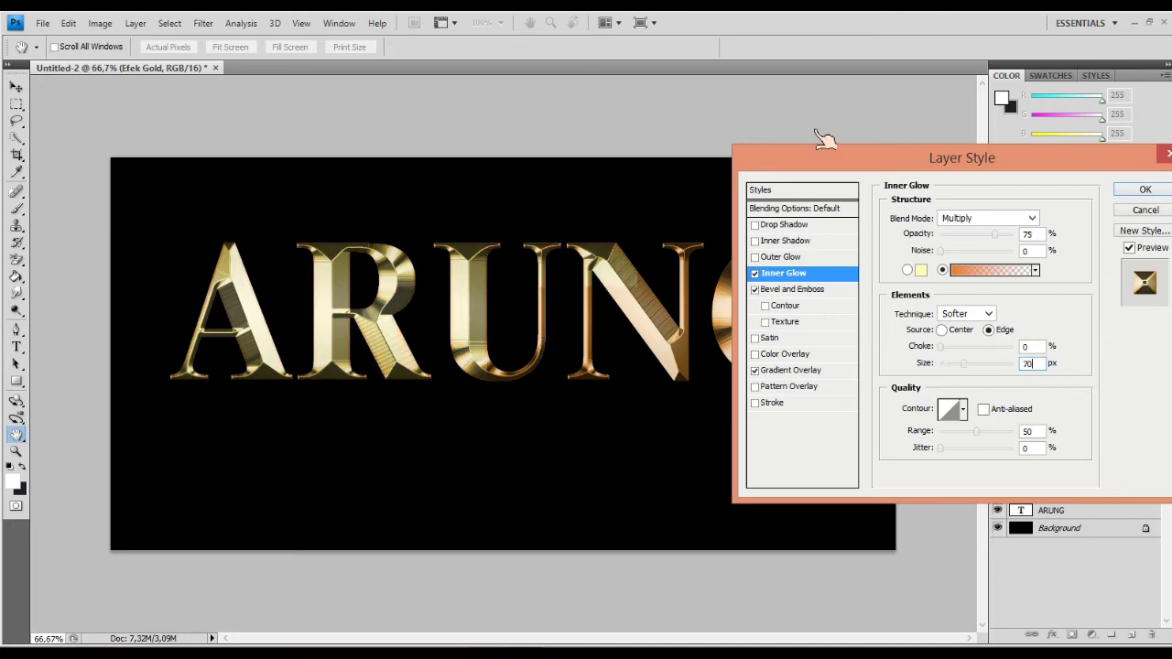
type("70")
key("Return")
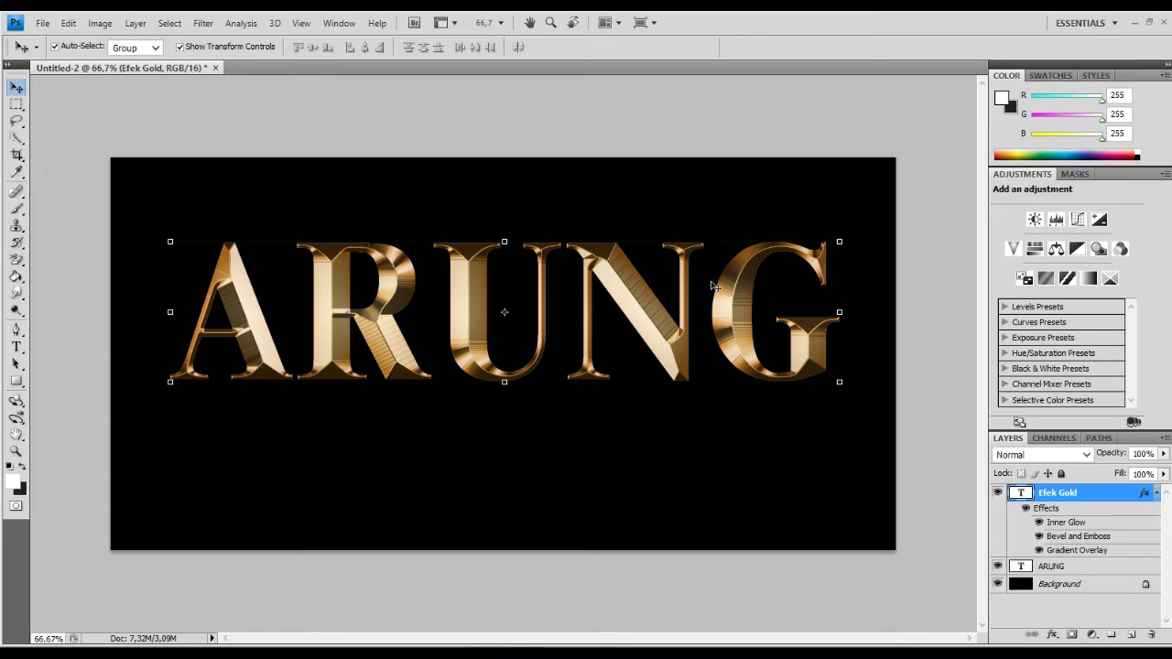
- Select the ARUNG layer, hide Efek Gold, and bring up the layer effects list
left_click(864, 460)
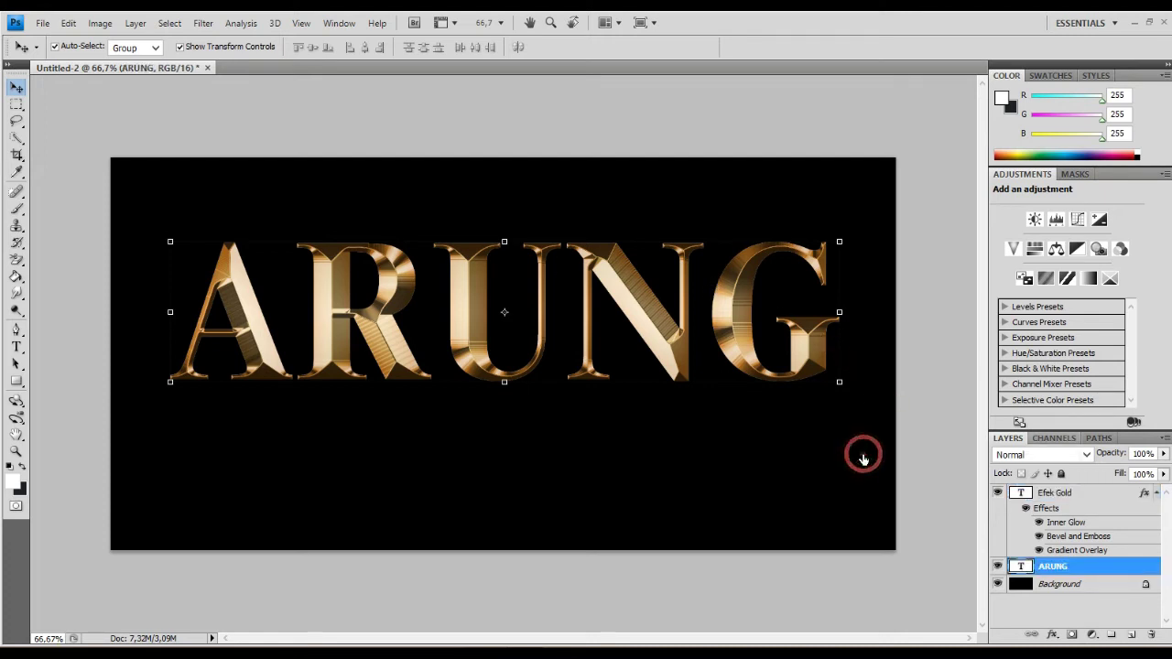
left_click(797, 403)
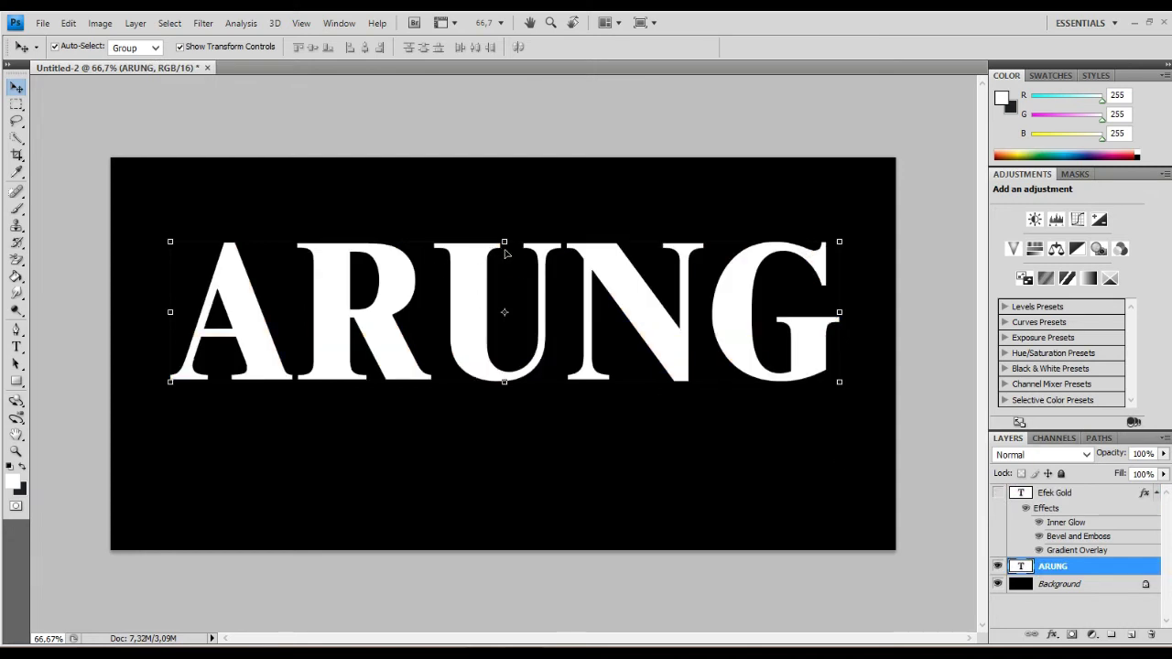
left_click(797, 399)
left_click(854, 522)
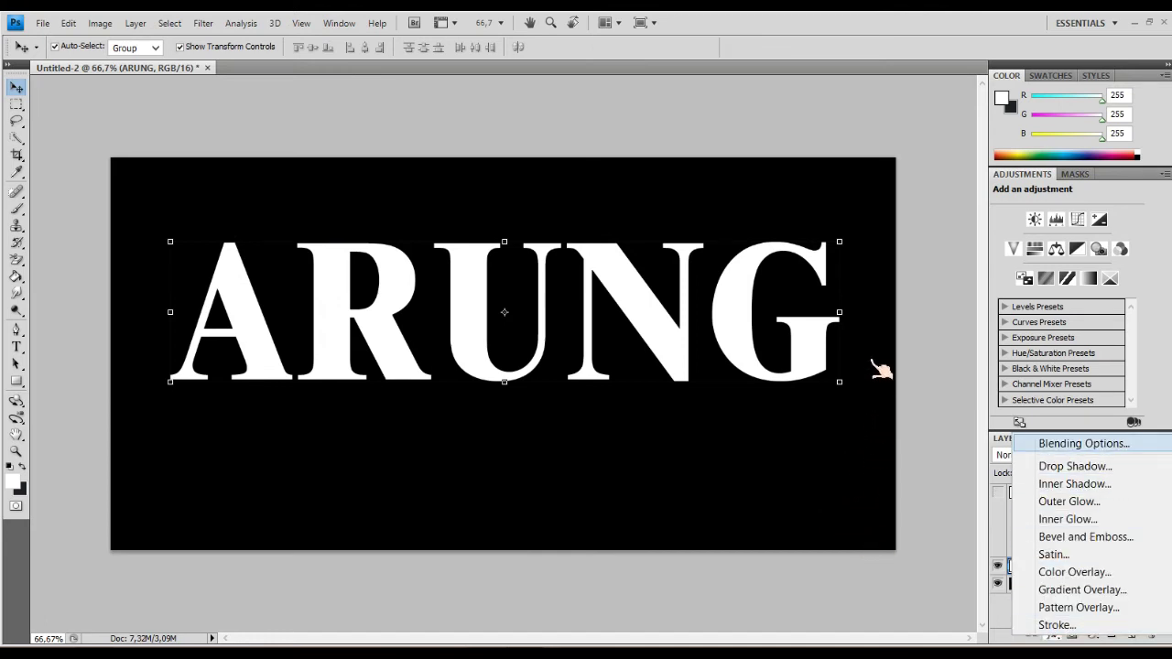
- Give ARUNG an 8 px Stroke filled with the Gold gradient
key("Return")
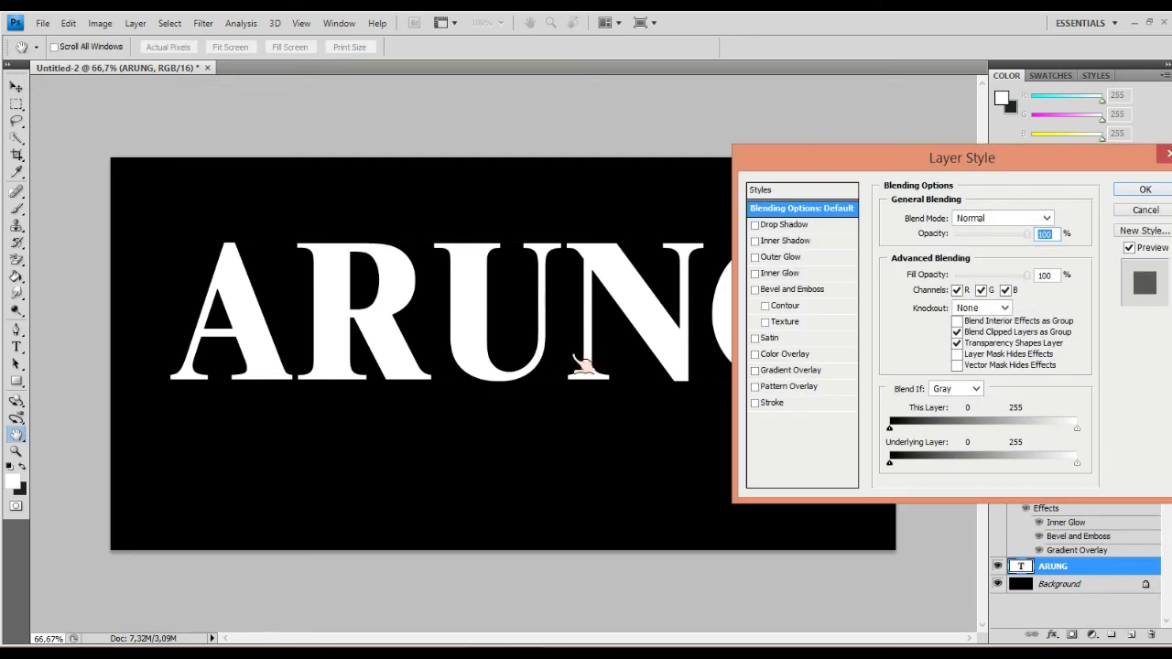
left_click(608, 322)
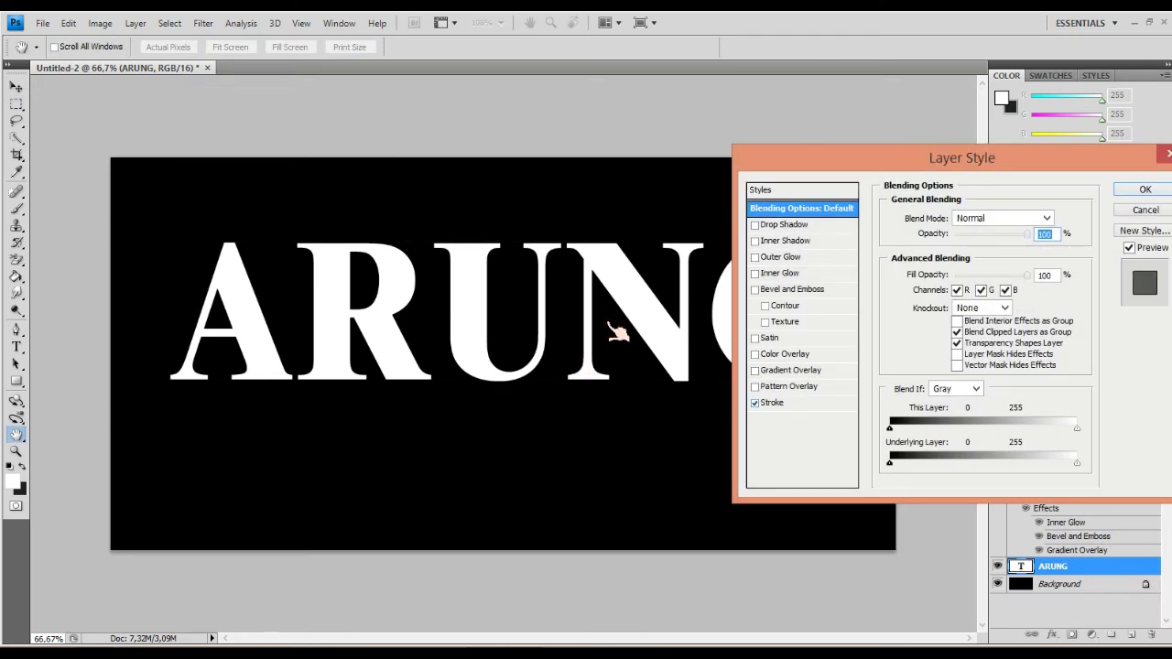
left_click_drag(806, 157, 550, 162)
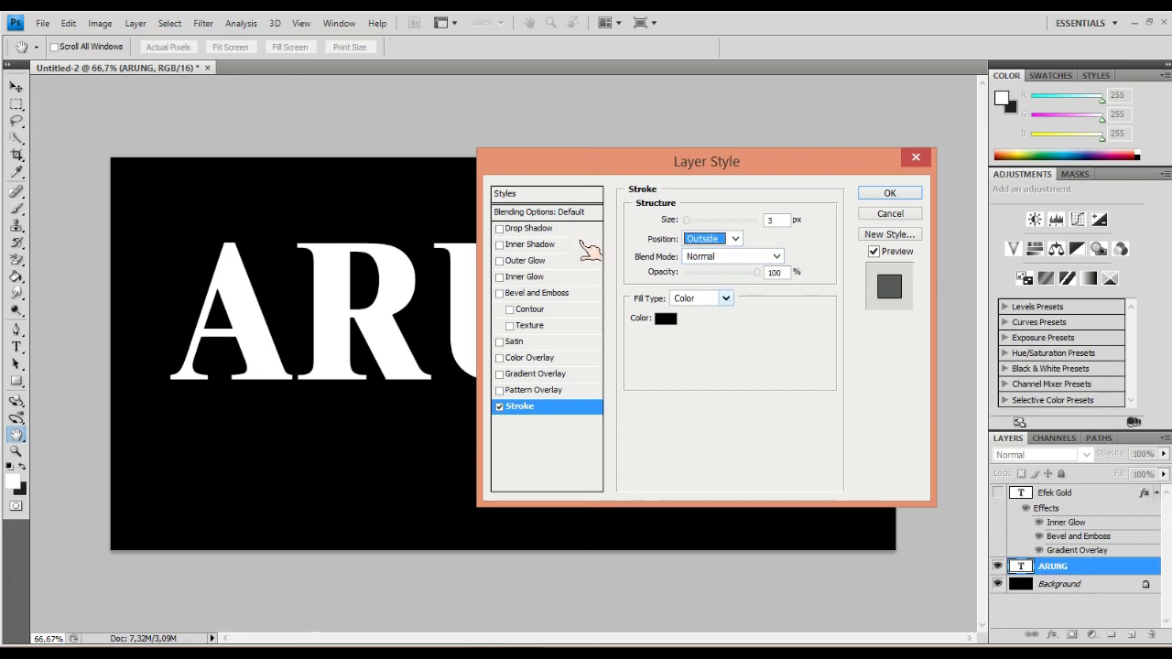
key("alt+Down")
key("Down")
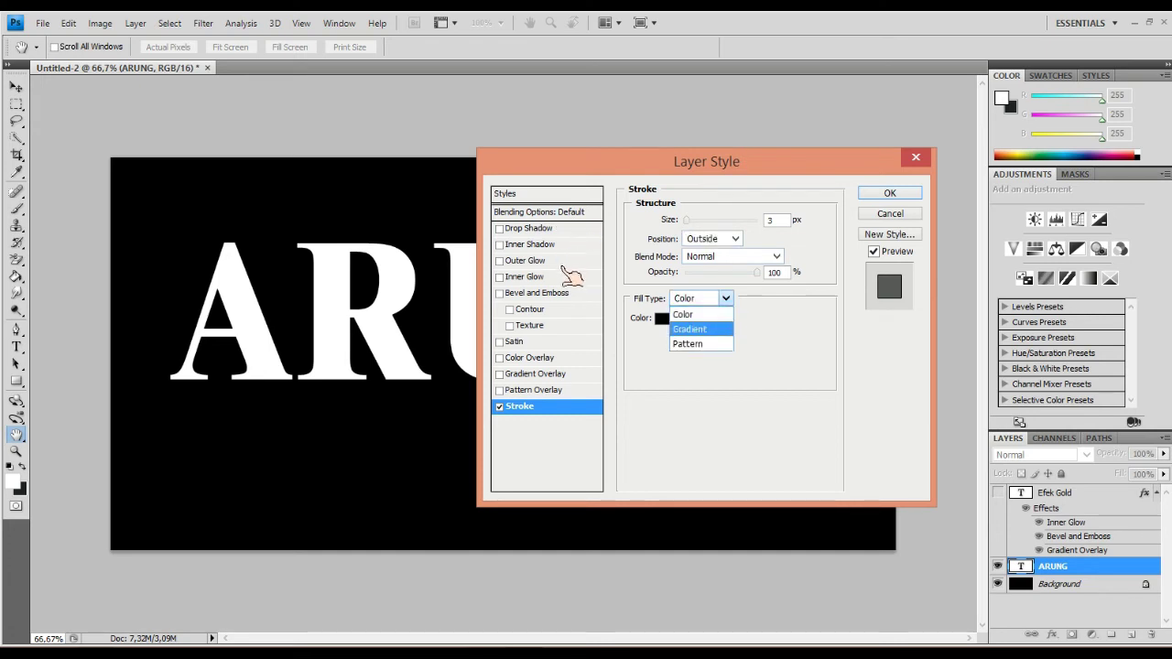
key("Return")
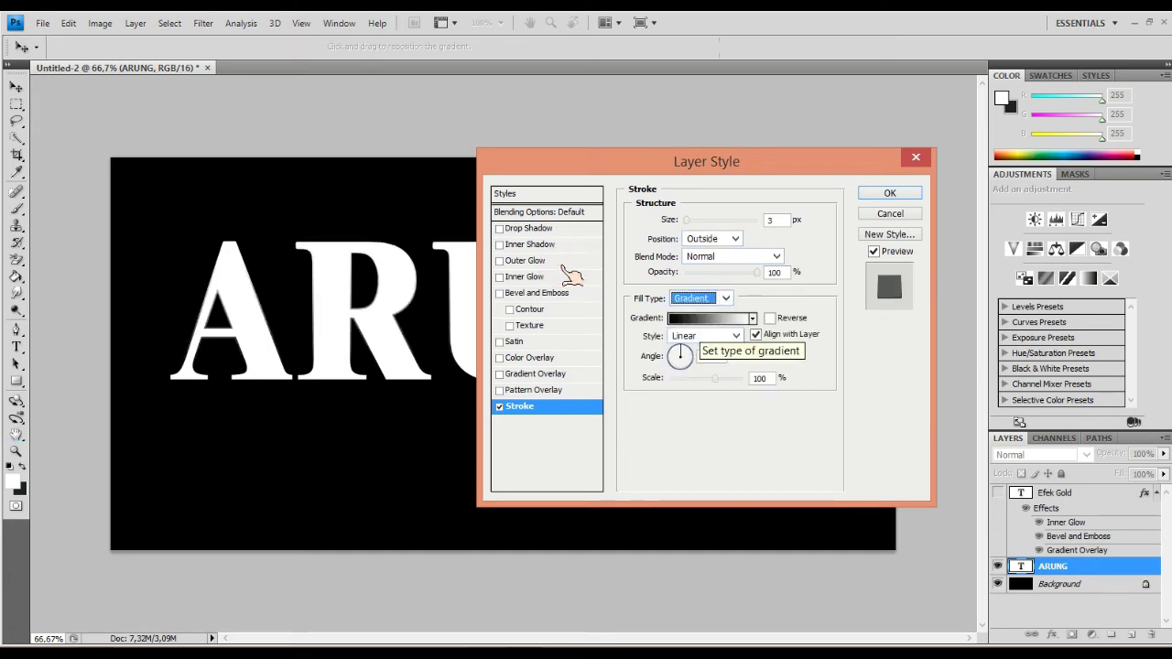
key("Tab")
key("space")
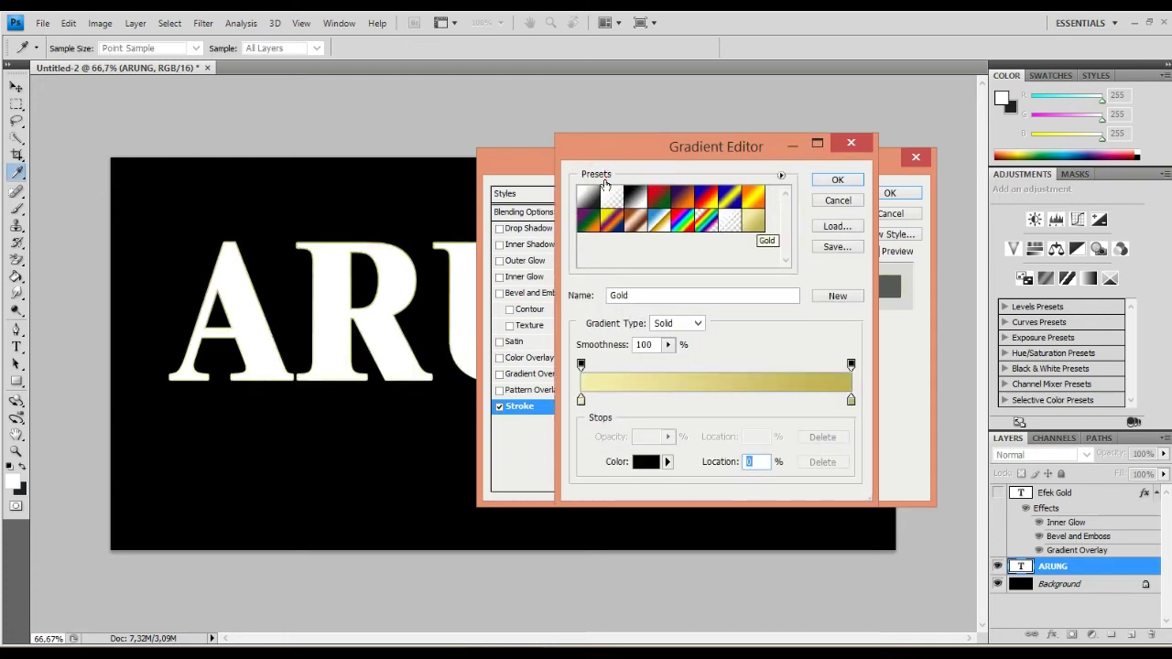
key("Return")
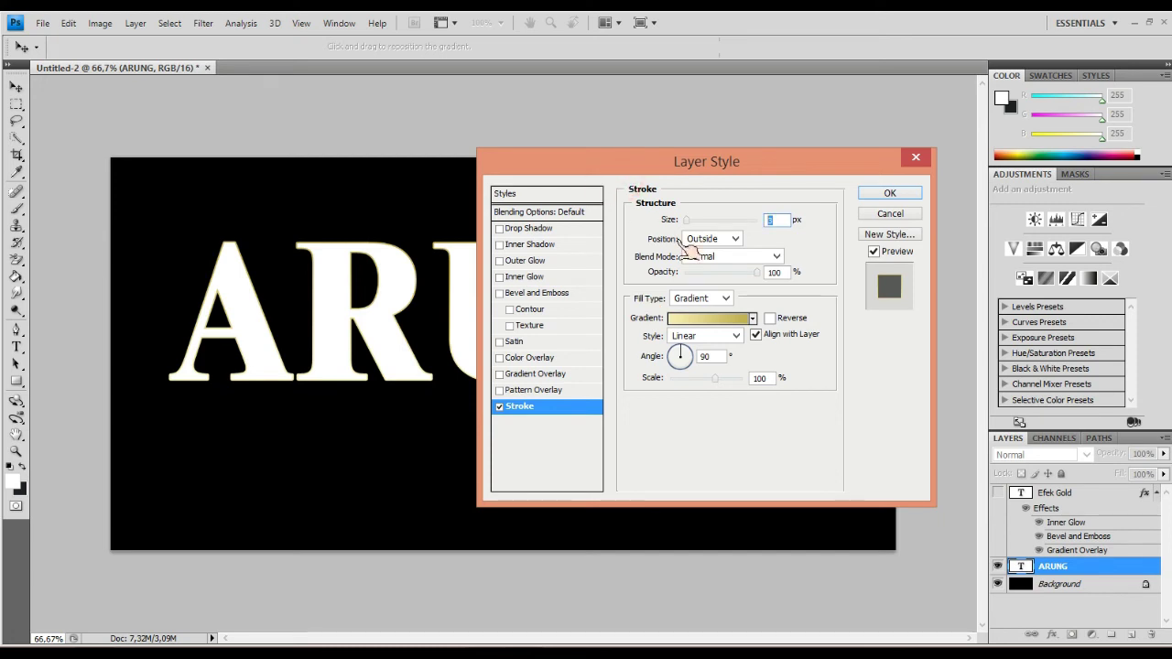
type("8")
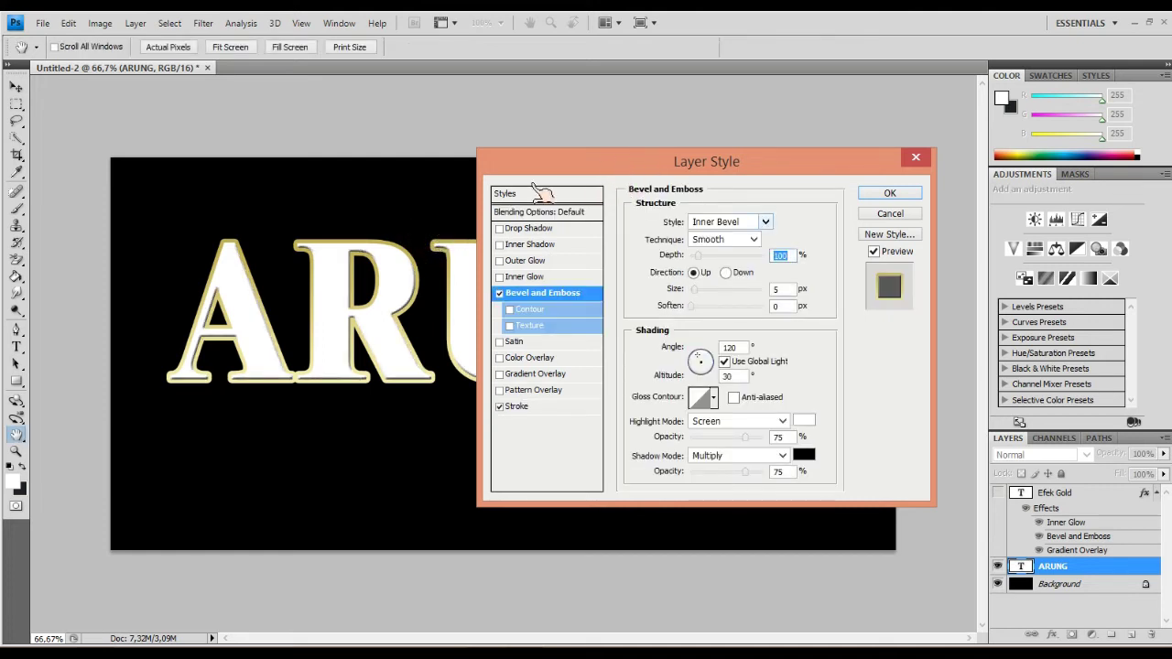
- Set ARUNG's bevel to Stroke Emboss with Chisel Hard technique at 8 px
key("shift+Tab")
key("shift+Tab")
key("alt+Down")
key("Down")
key("Down")
key("Down")
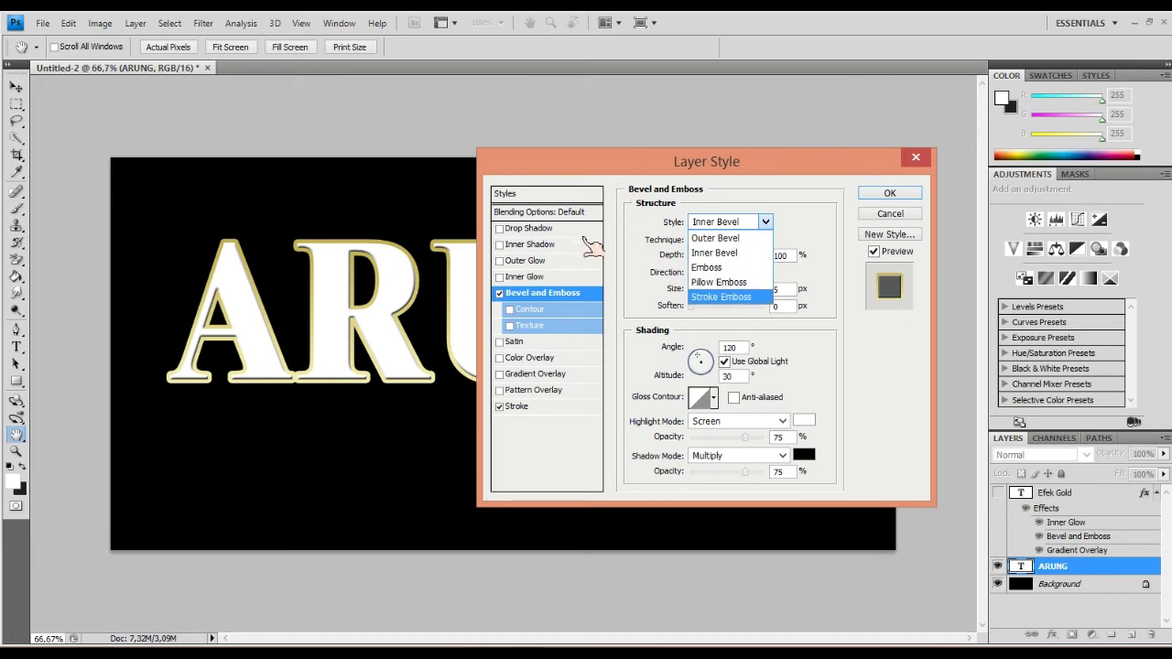
key("Return")
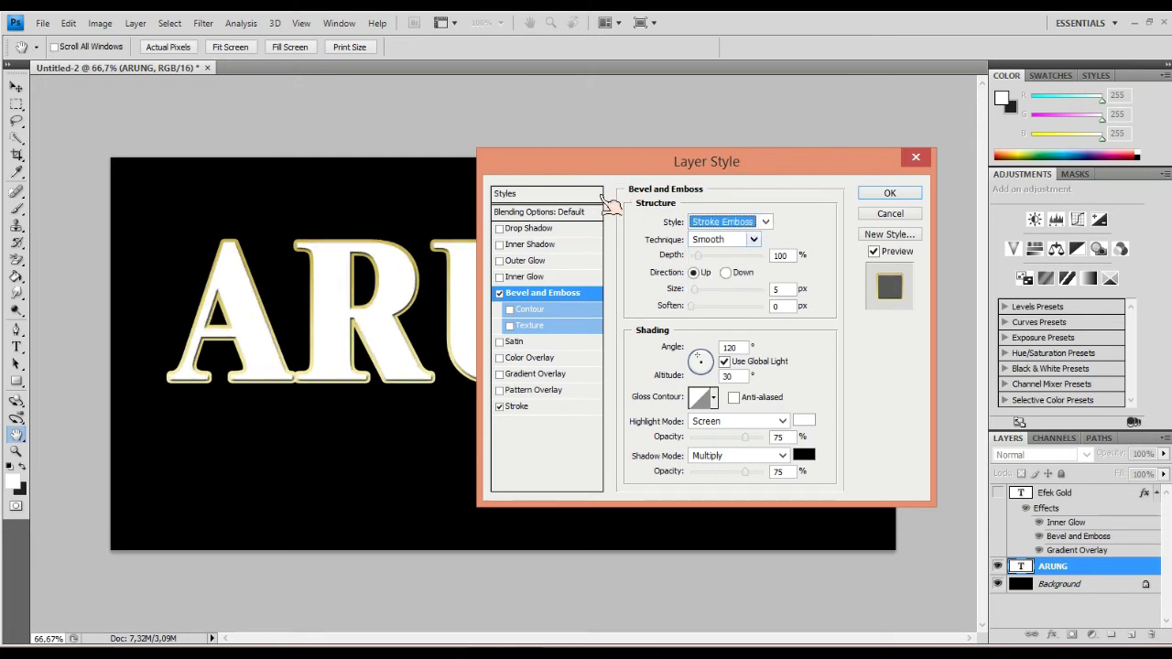
key("Tab")
key("alt+Down")
key("Down")
key("Return")
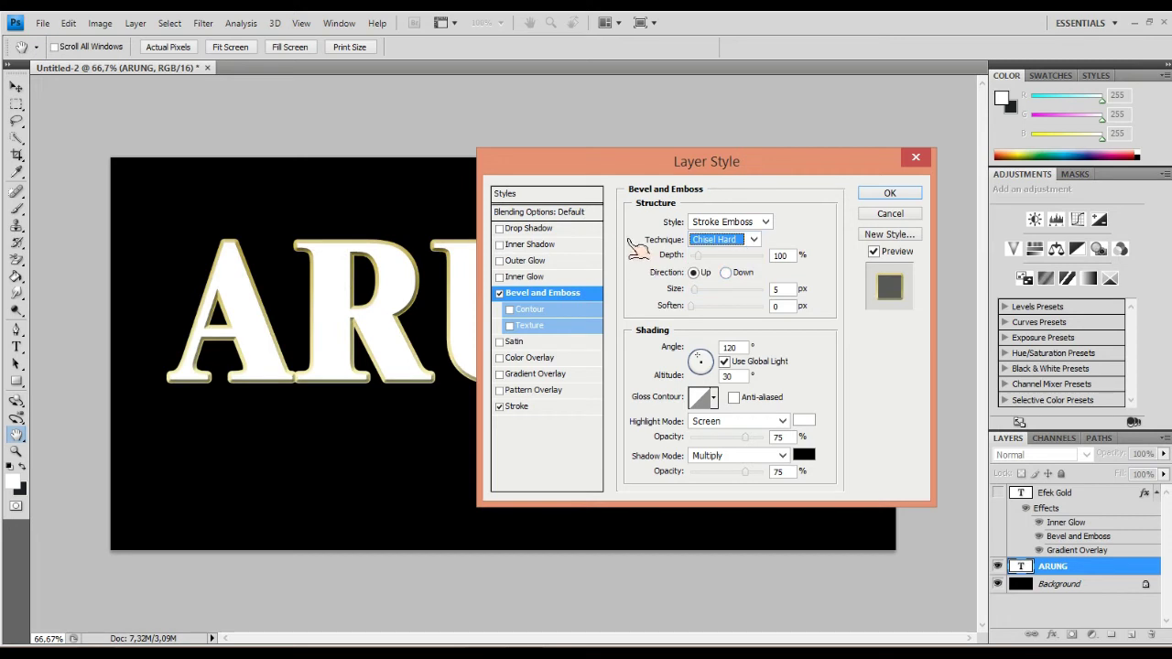
key("Tab")
key("Tab")
key("Tab")
type("8")
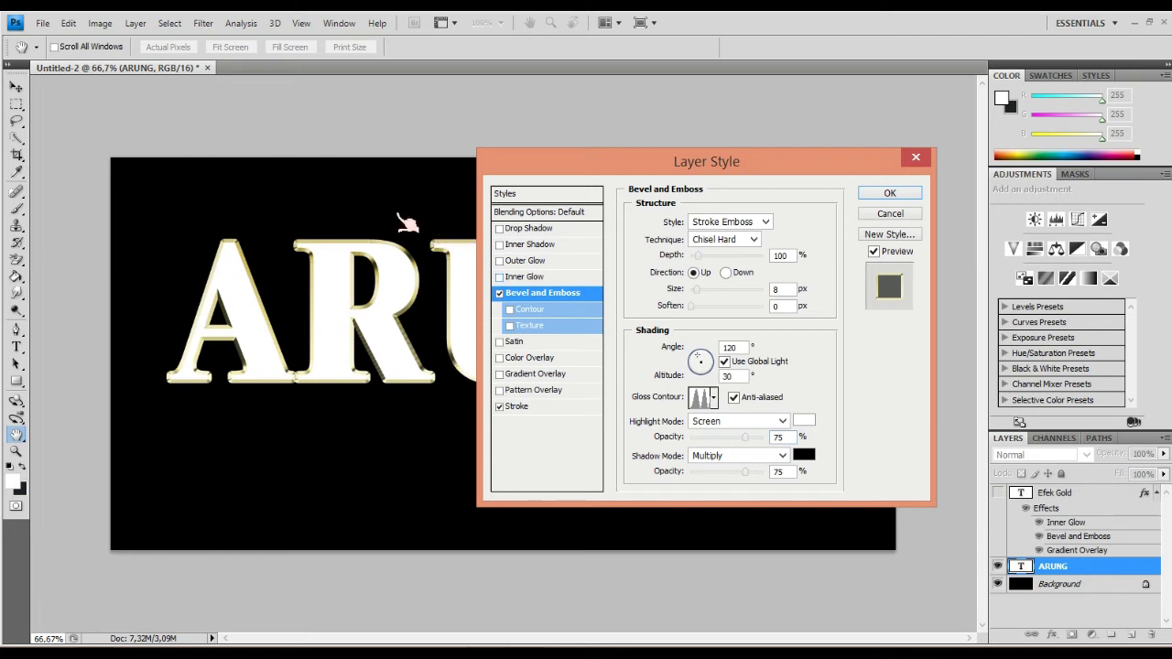
left_click(397, 211)
- Colour the Outer Glow gradient's left stop orange
left_click(528, 261)
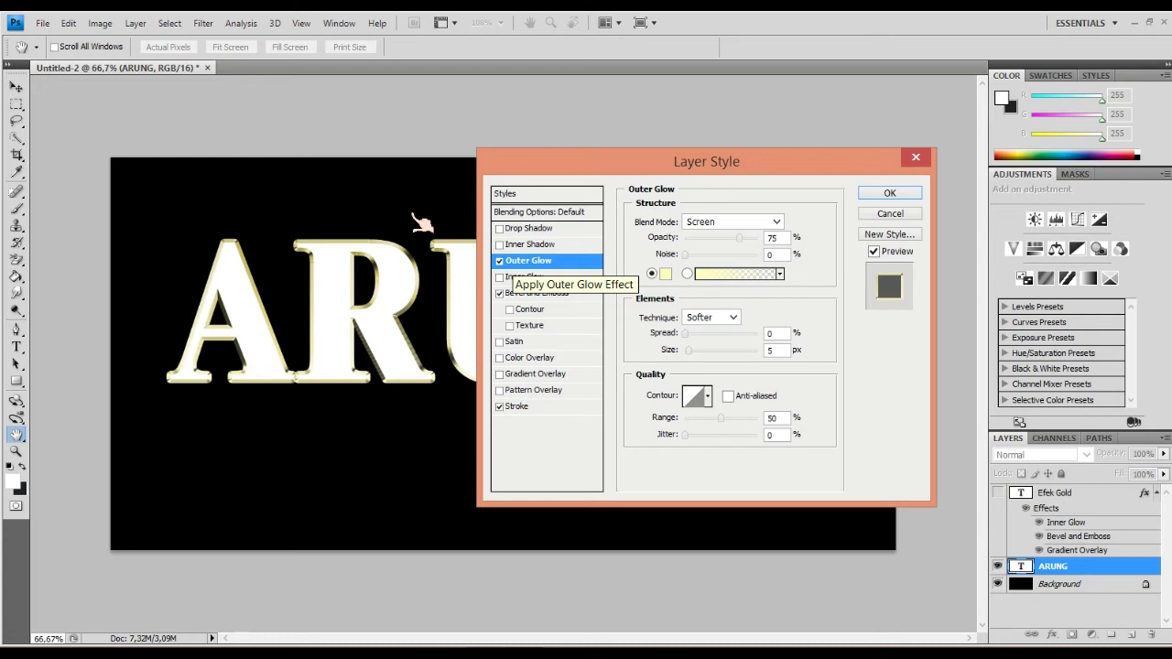
left_click(573, 224)
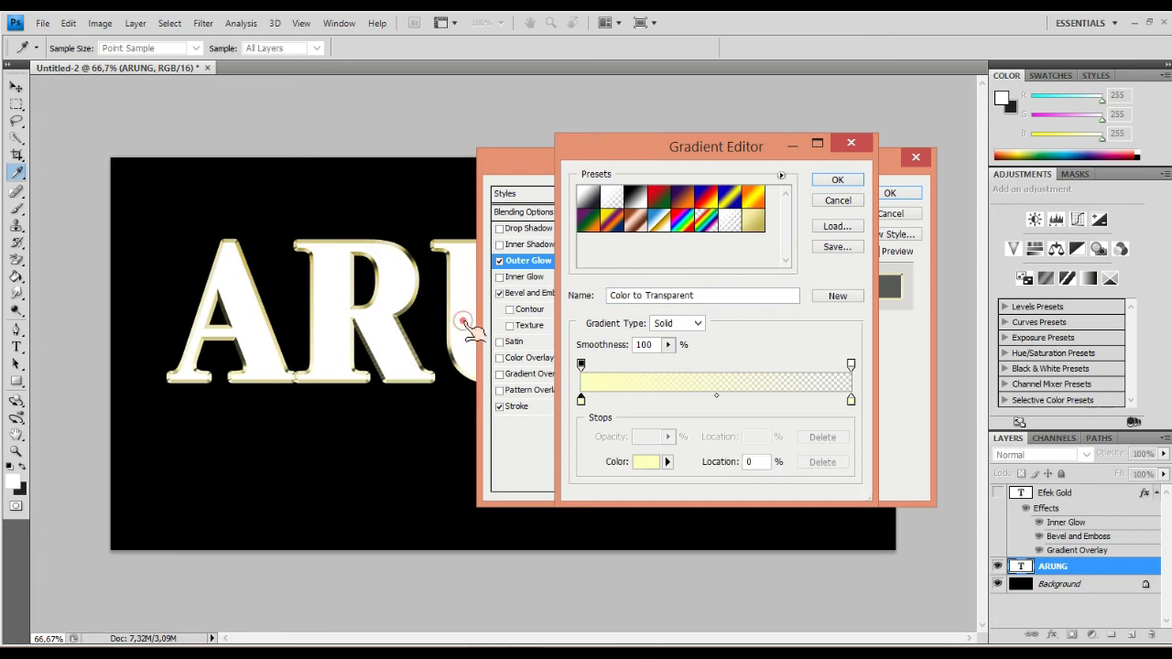
left_click(471, 332)
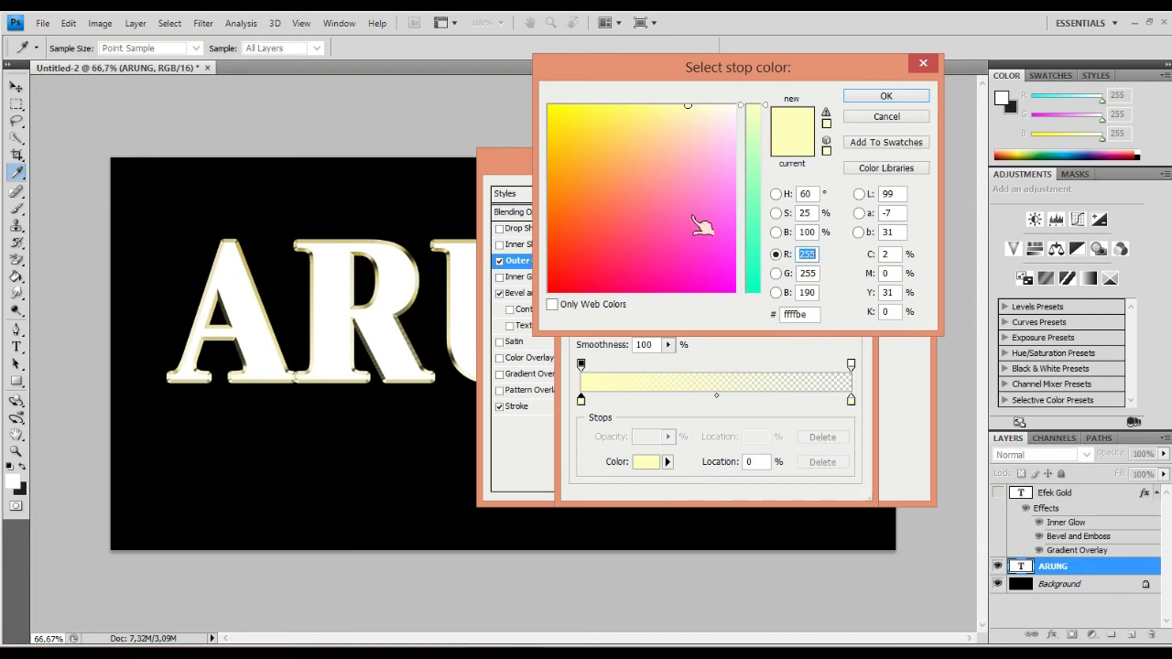
type("2")
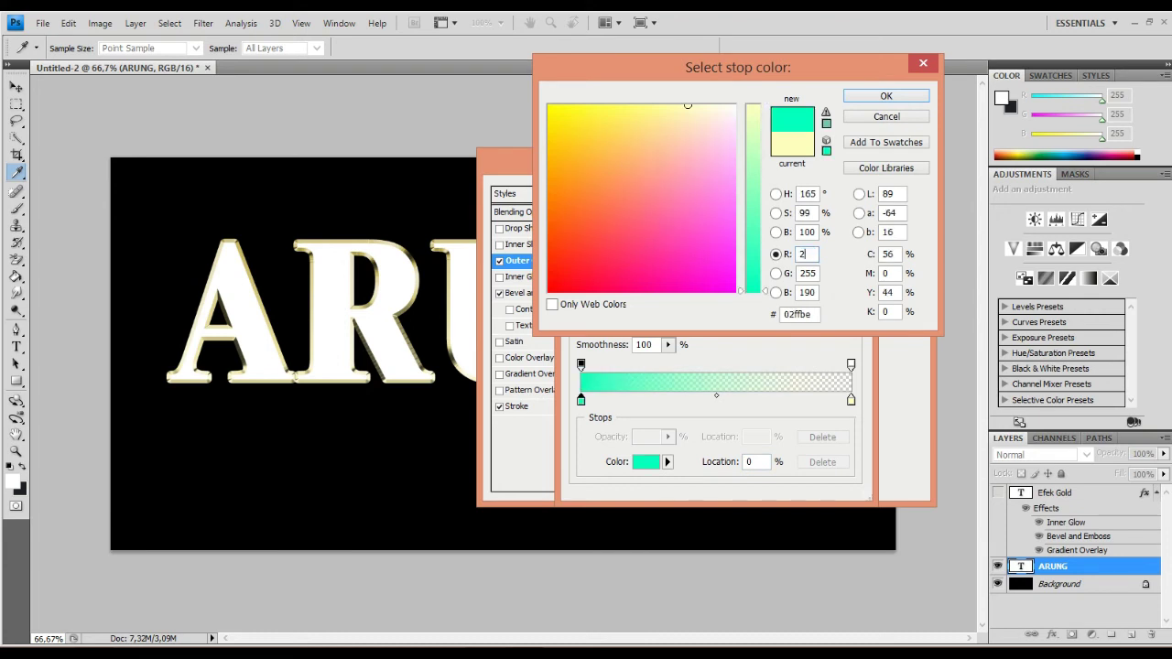
type("32")
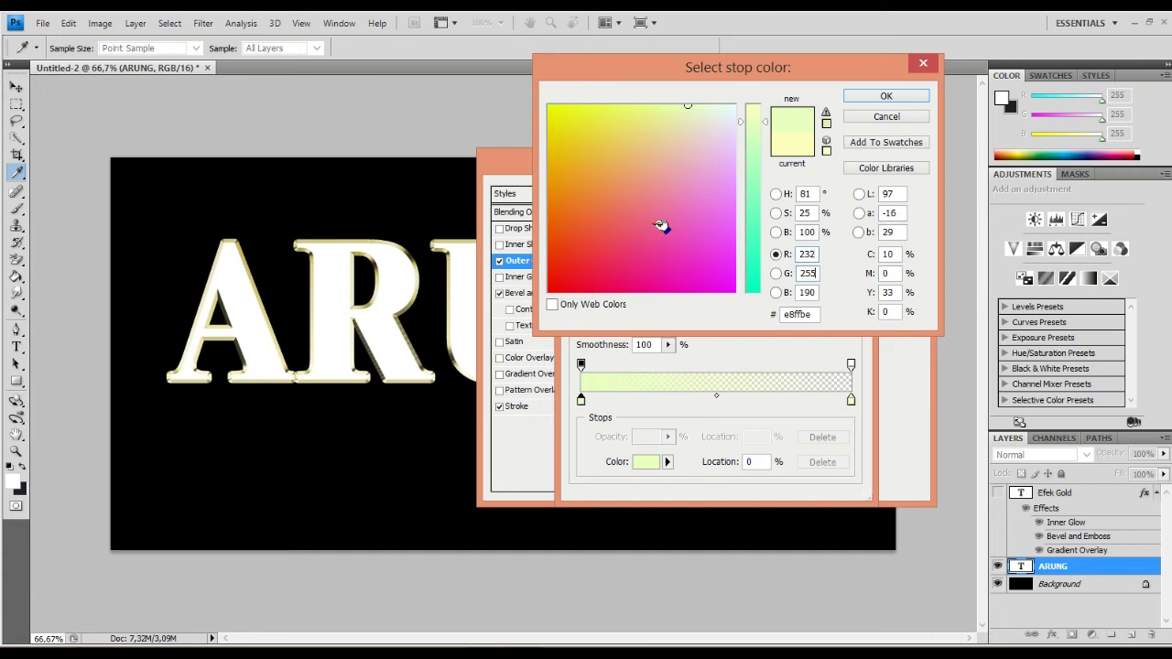
type("1")
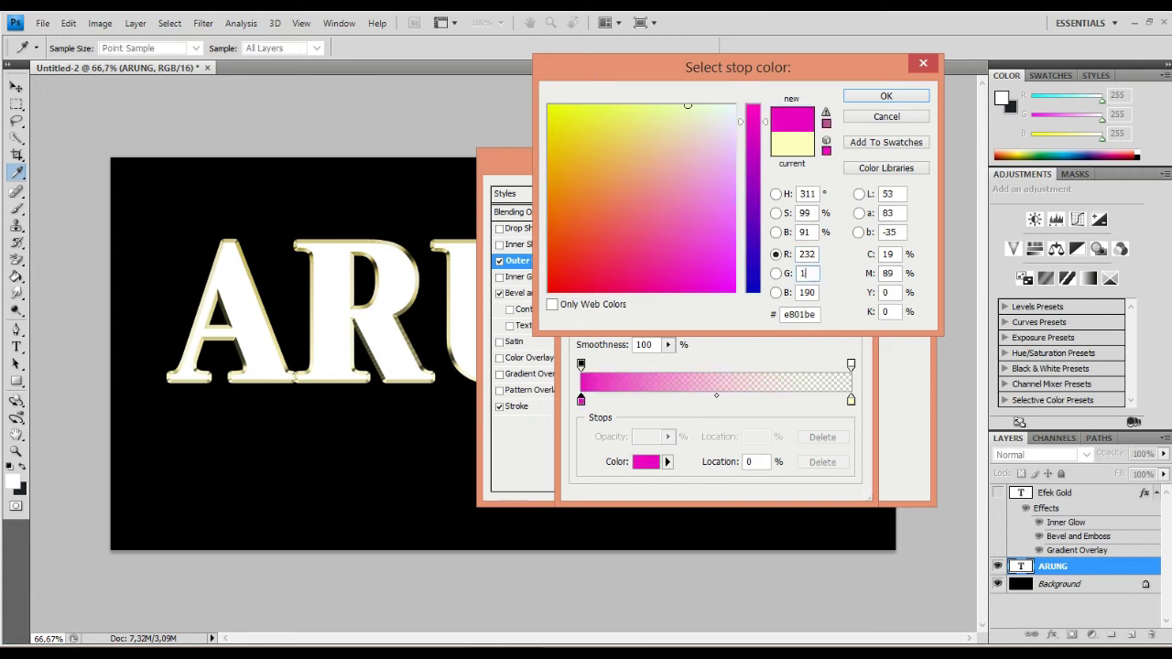
type("28")
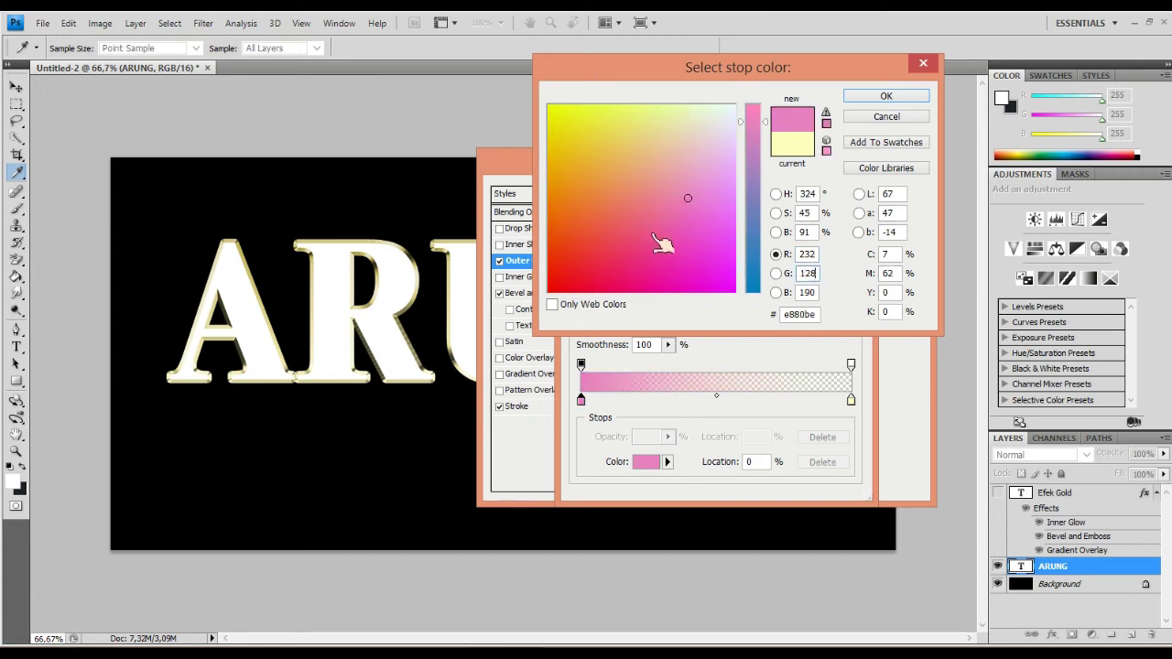
key("Tab")
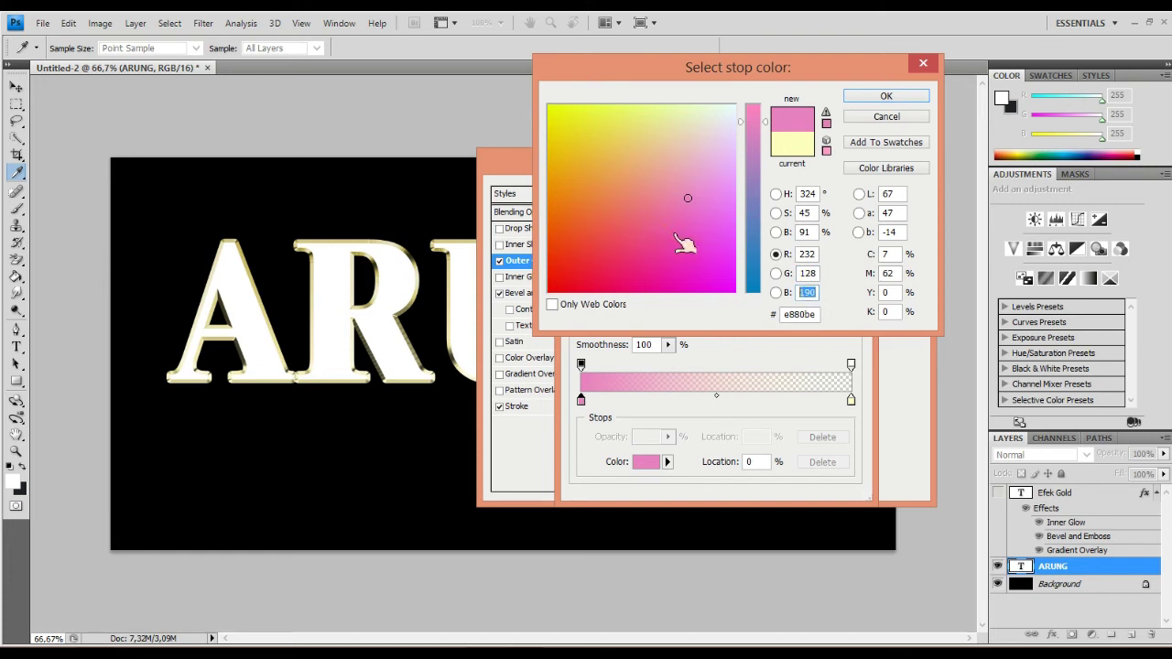
type("31")
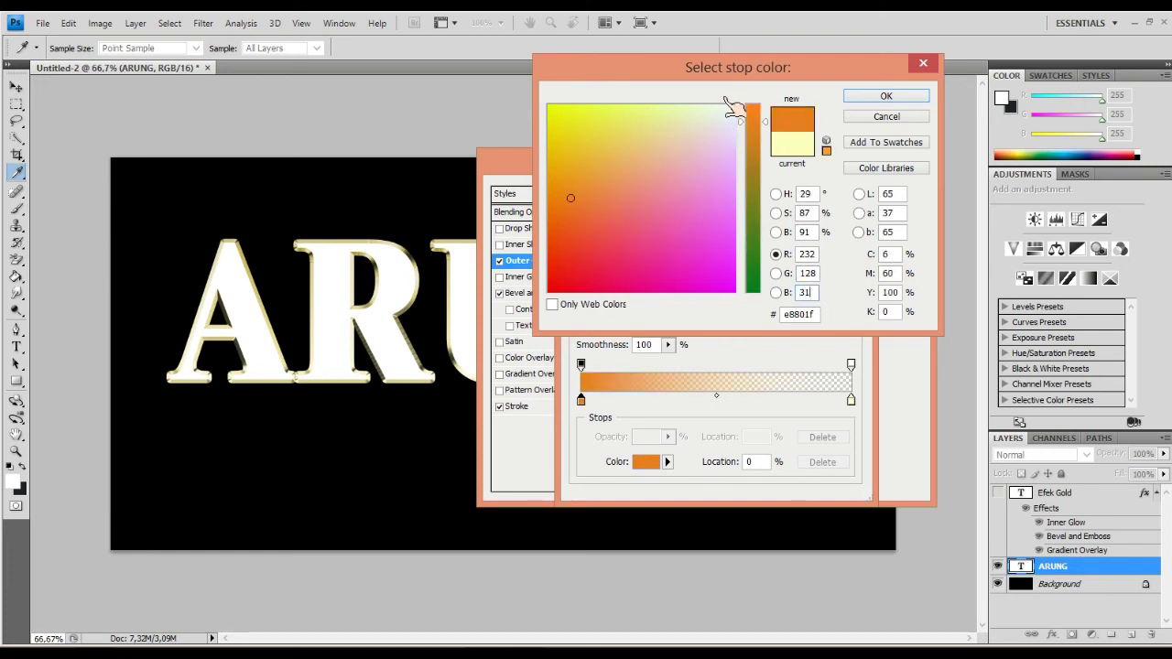
key("Return")
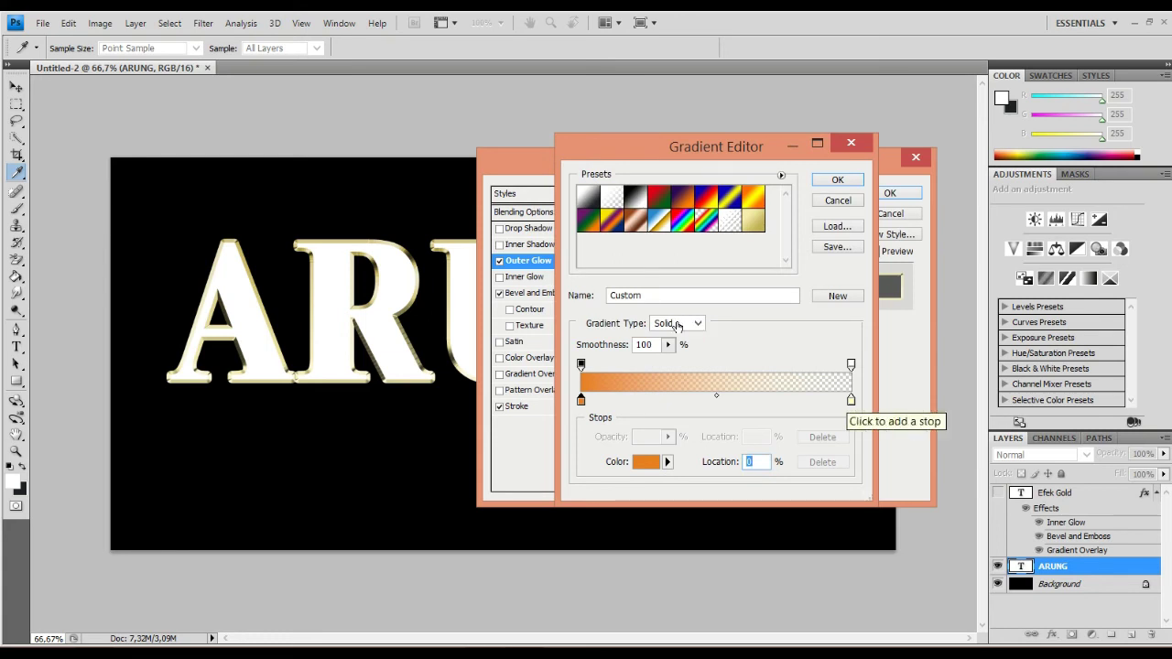
- Colour the right stop orange (R232 G126 B0) and accept the gradient
double_click(851, 400)
type("2")
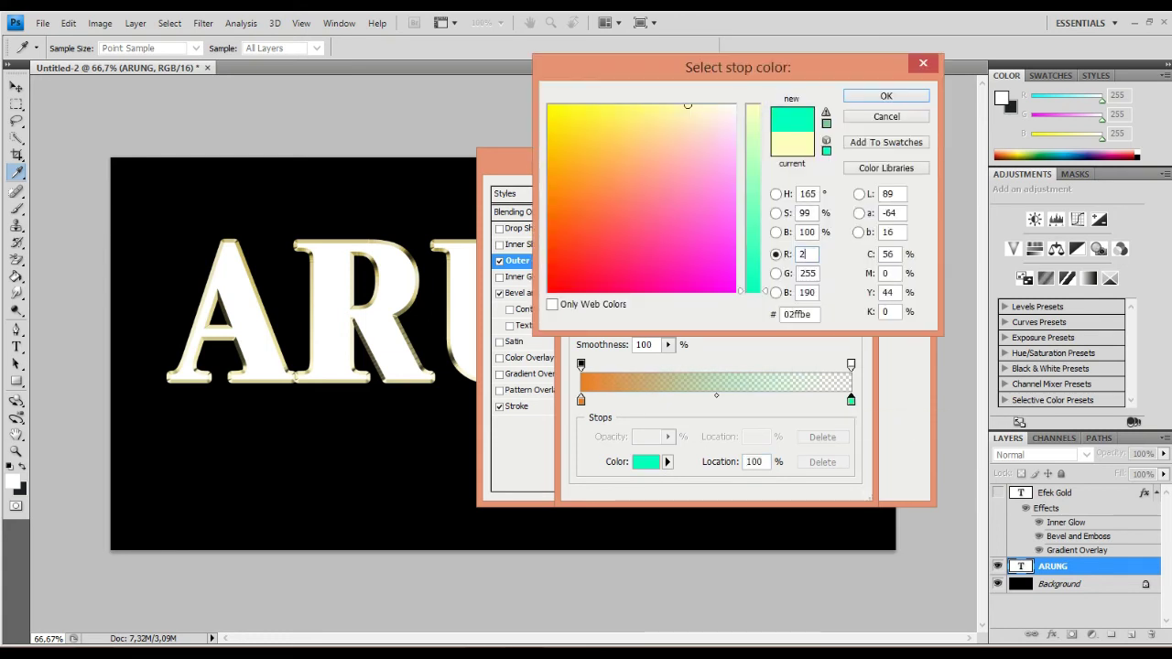
type("32")
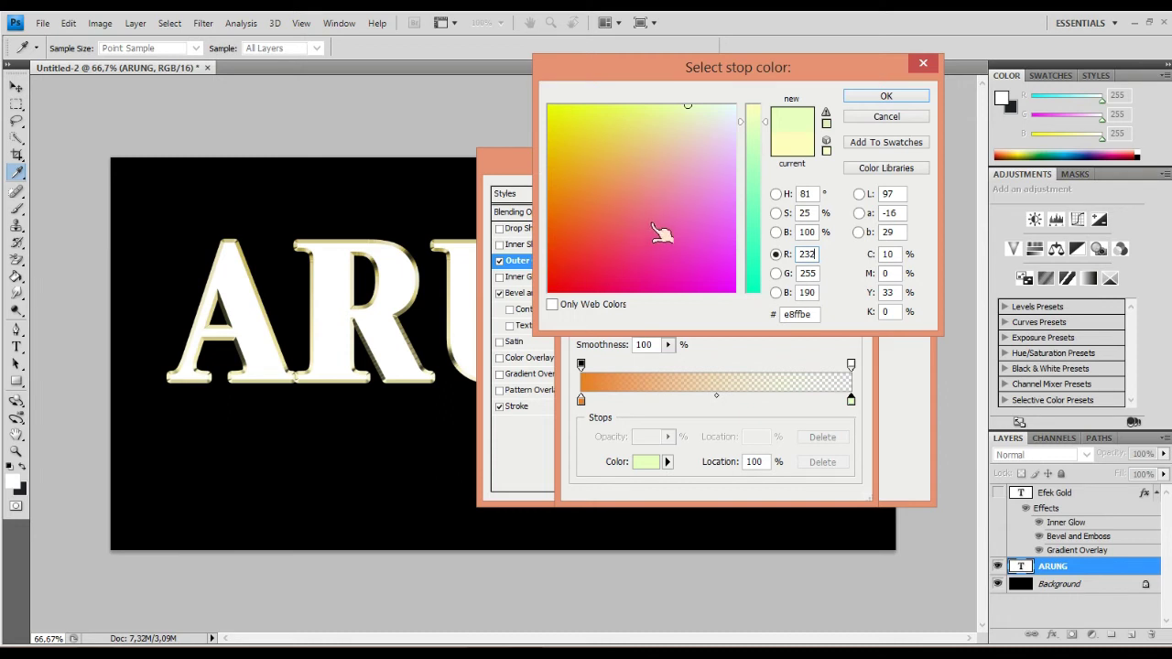
key("Tab")
type("1")
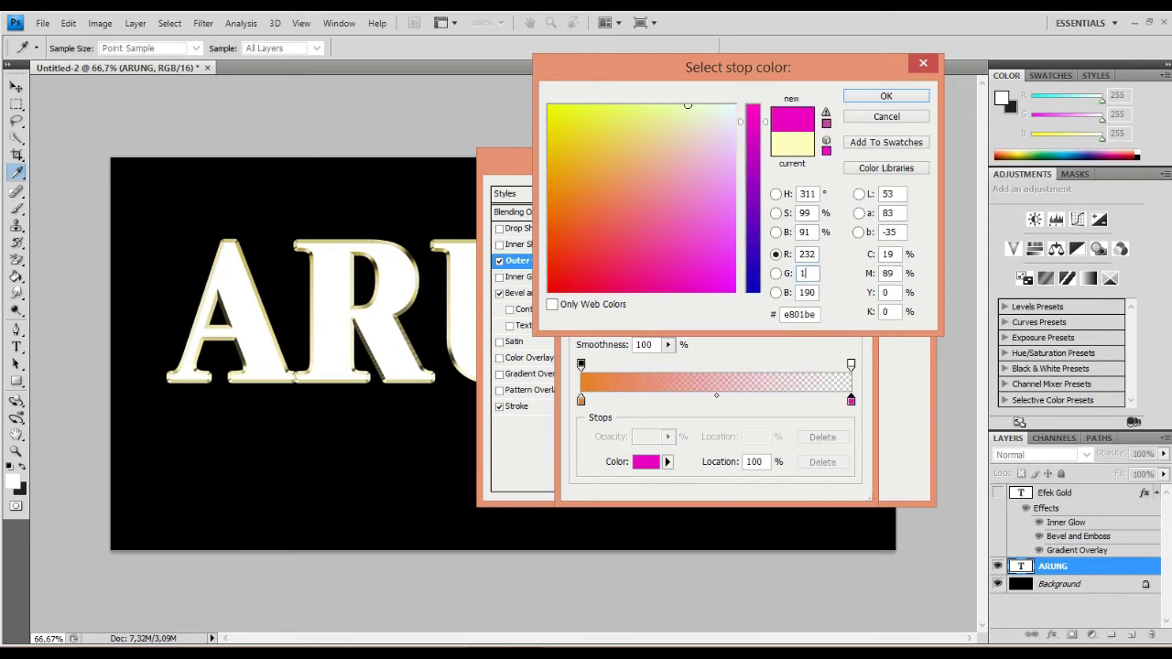
type("26")
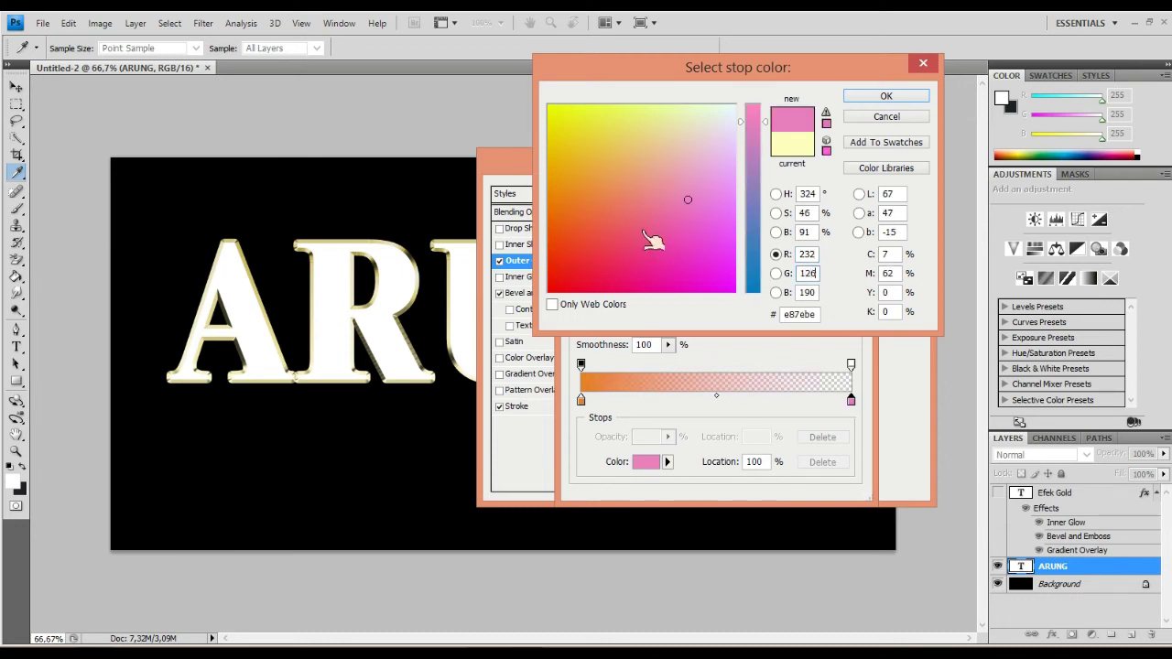
key("Tab")
type("0")
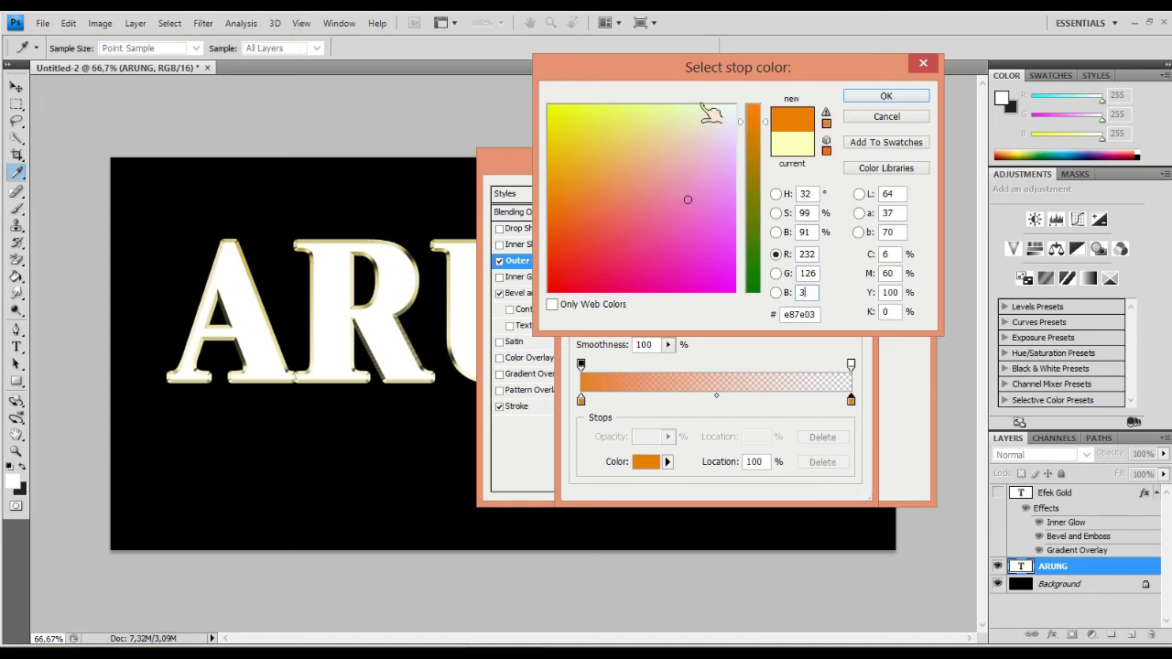
key("Return")
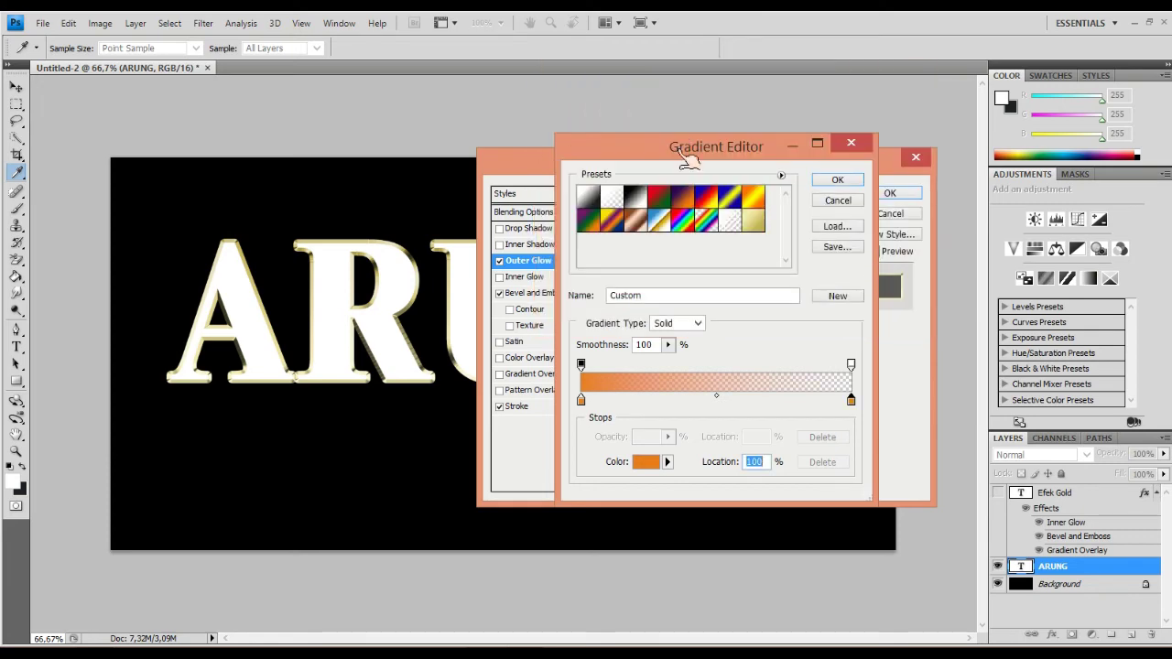
key("Return")
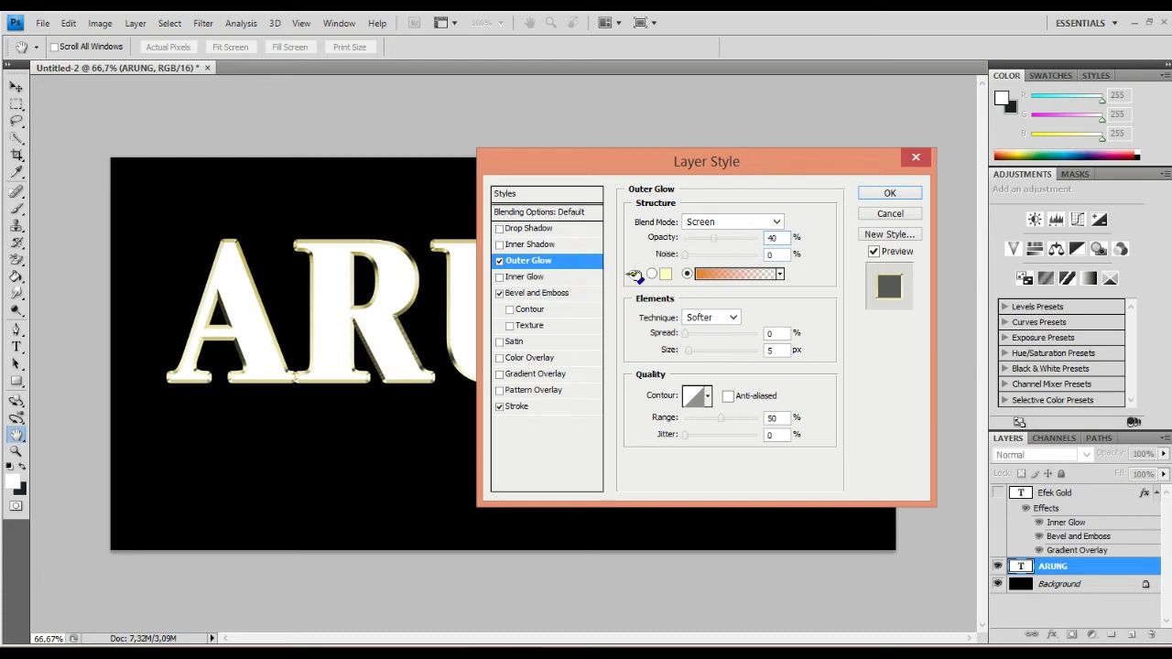
- Set the Outer Glow size to 57 px and apply ARUNG's layer style
key("Tab")
key("Tab")
key("Tab")
type("7")
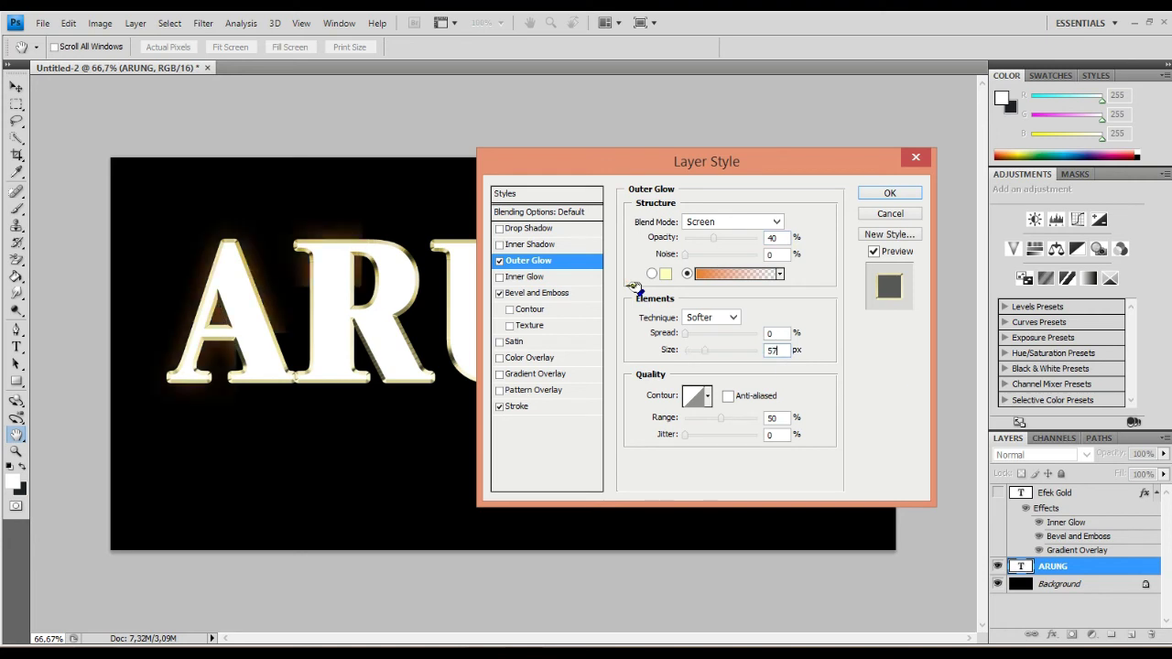
key("shift+Tab")
key("shift+Tab")
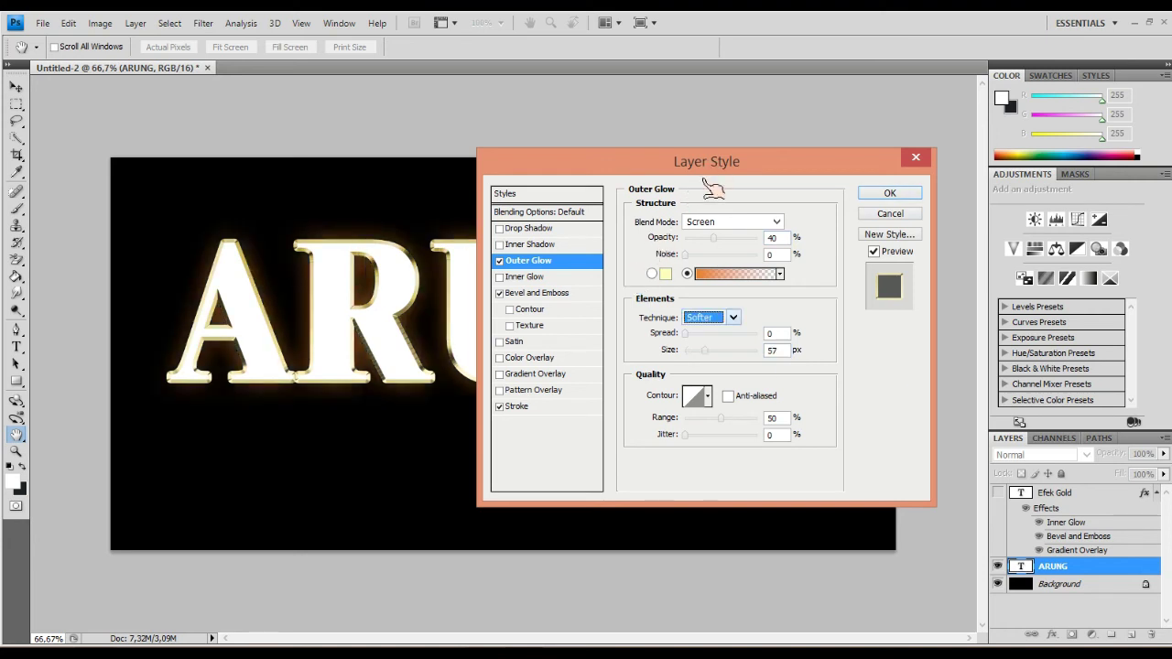
key("Return")
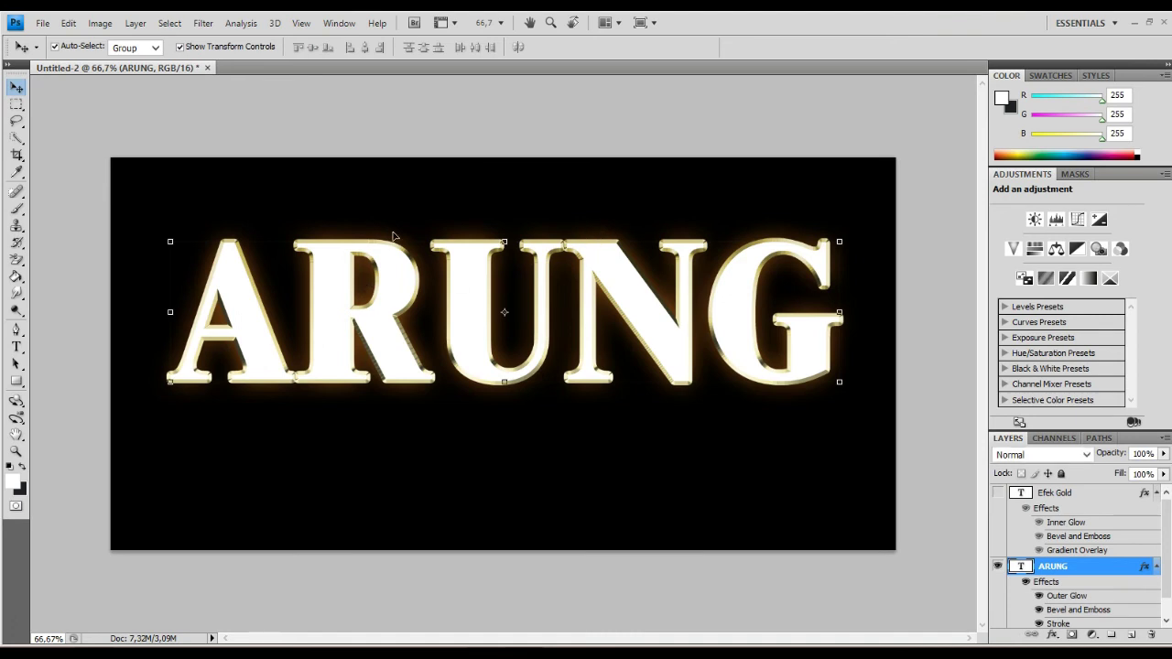
- Select Efek Gold and create a new empty Layer 1 above it
left_click(800, 401)
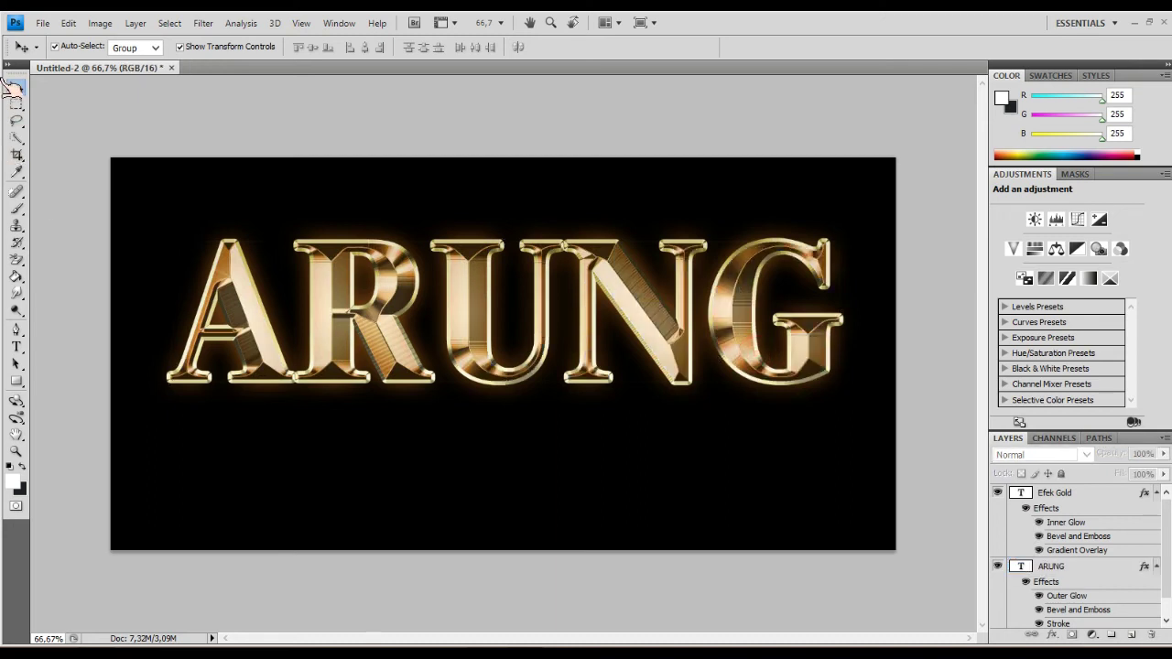
left_click(398, 241)
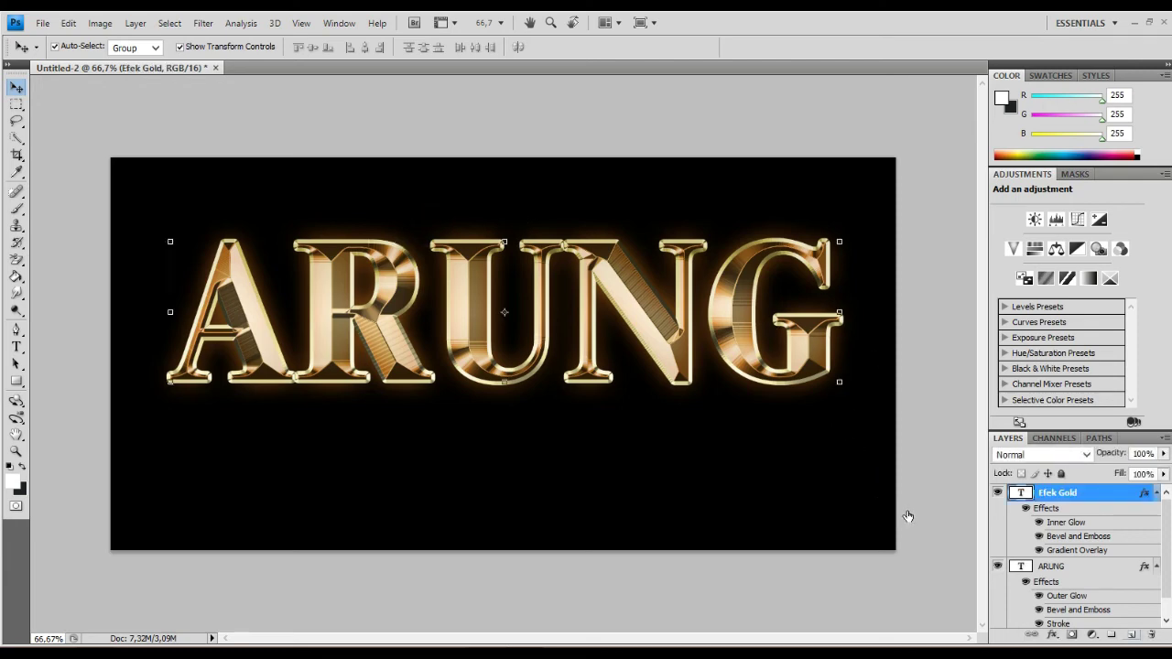
key("ctrl+shift+alt+n")
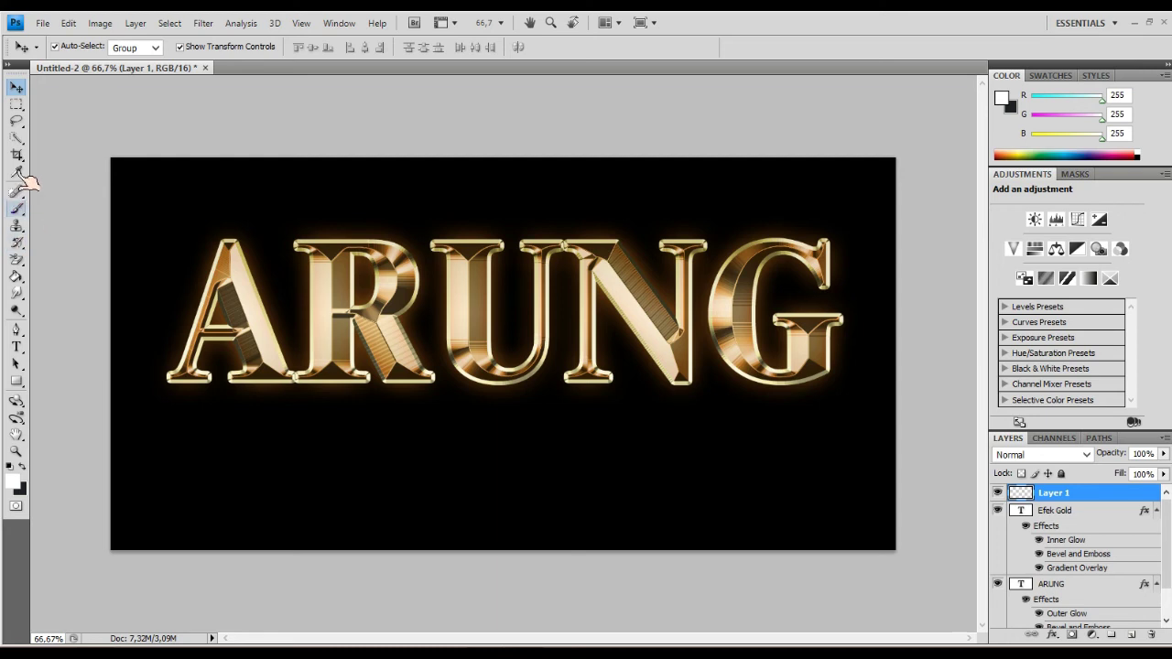
- Replace the brushes with the Assorted Brushes set and pick the 48 px crosshatch sparkle brush
left_click(17, 209)
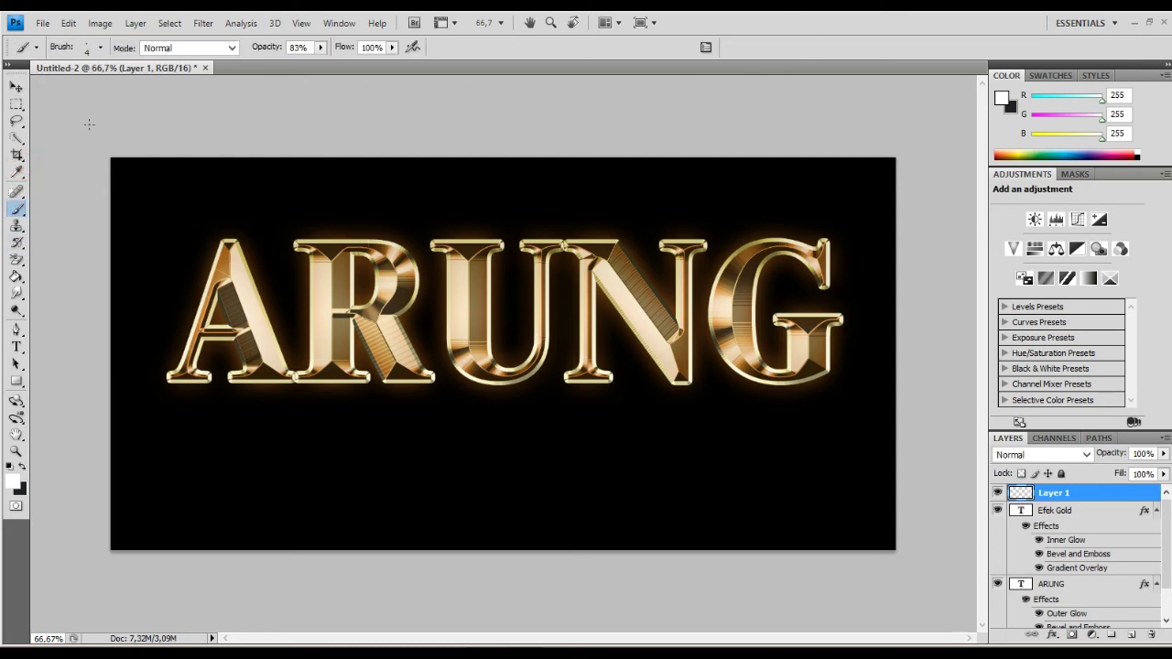
right_click(16, 209)
key("F5")
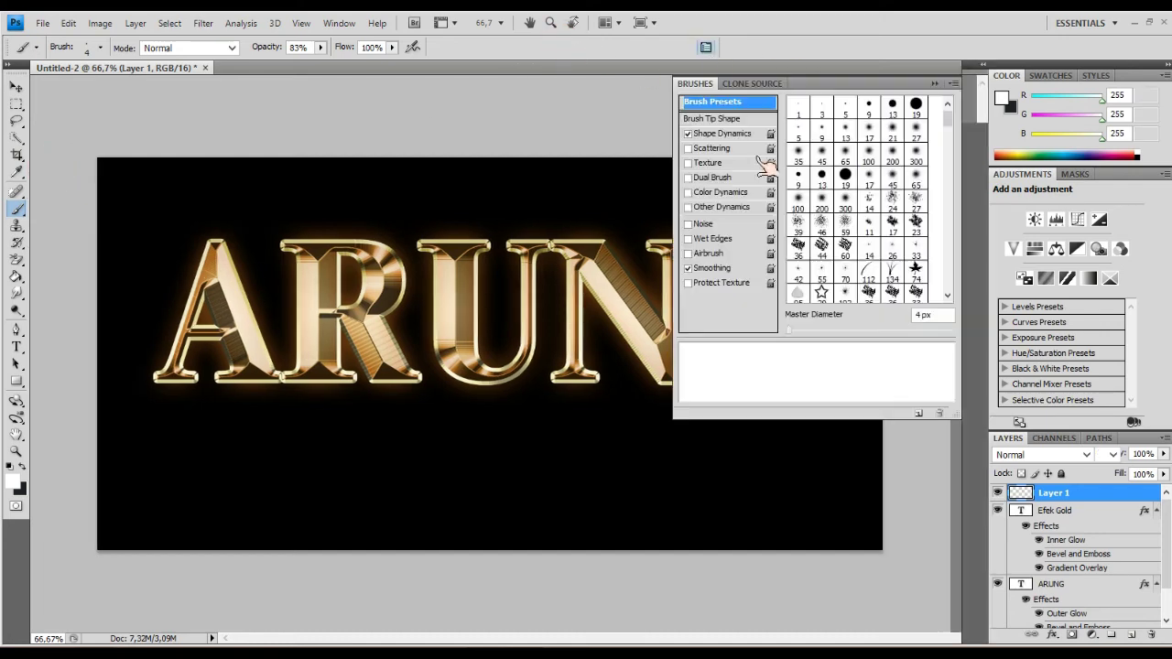
right_click(772, 82)
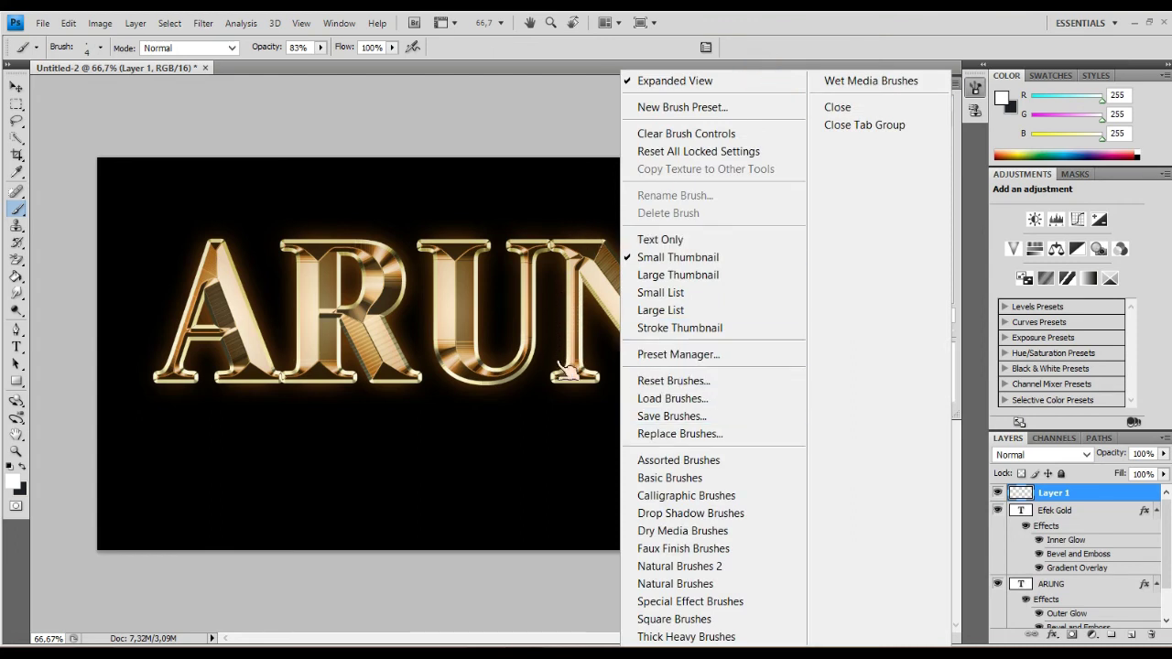
key("a")
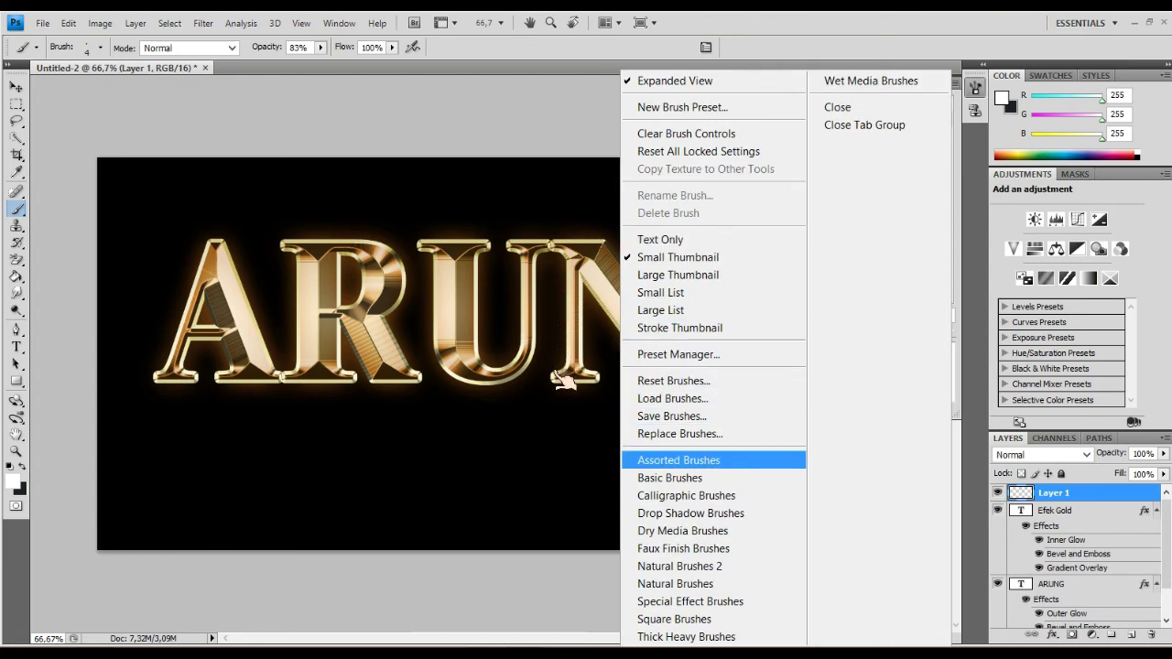
key("Return")
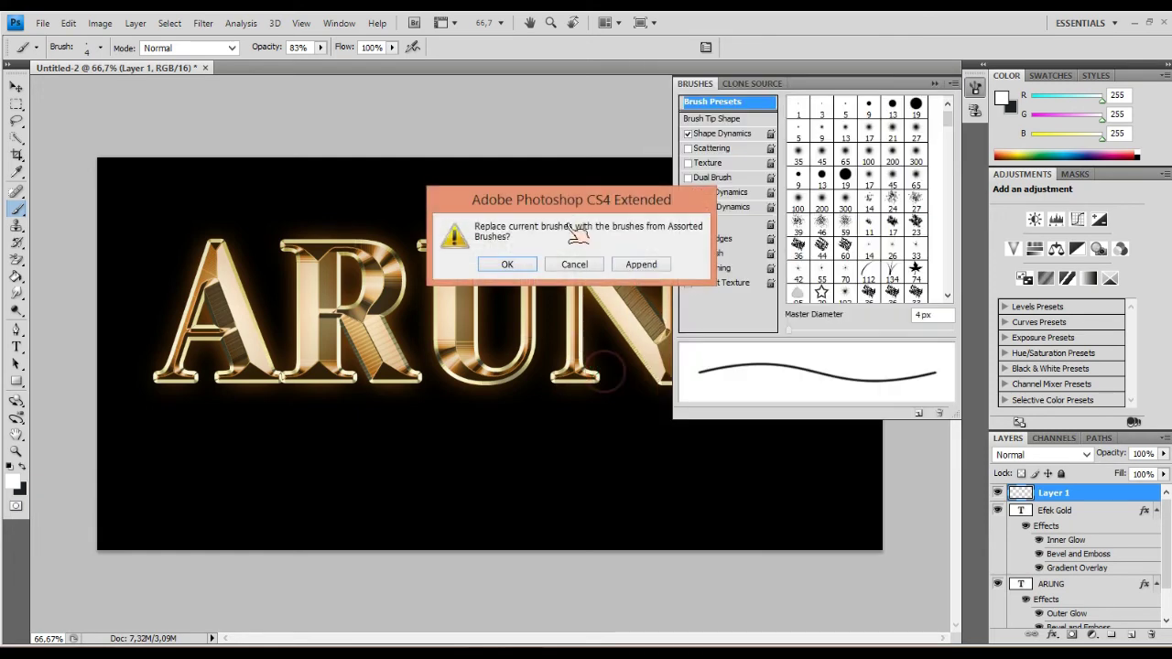
left_click(506, 263)
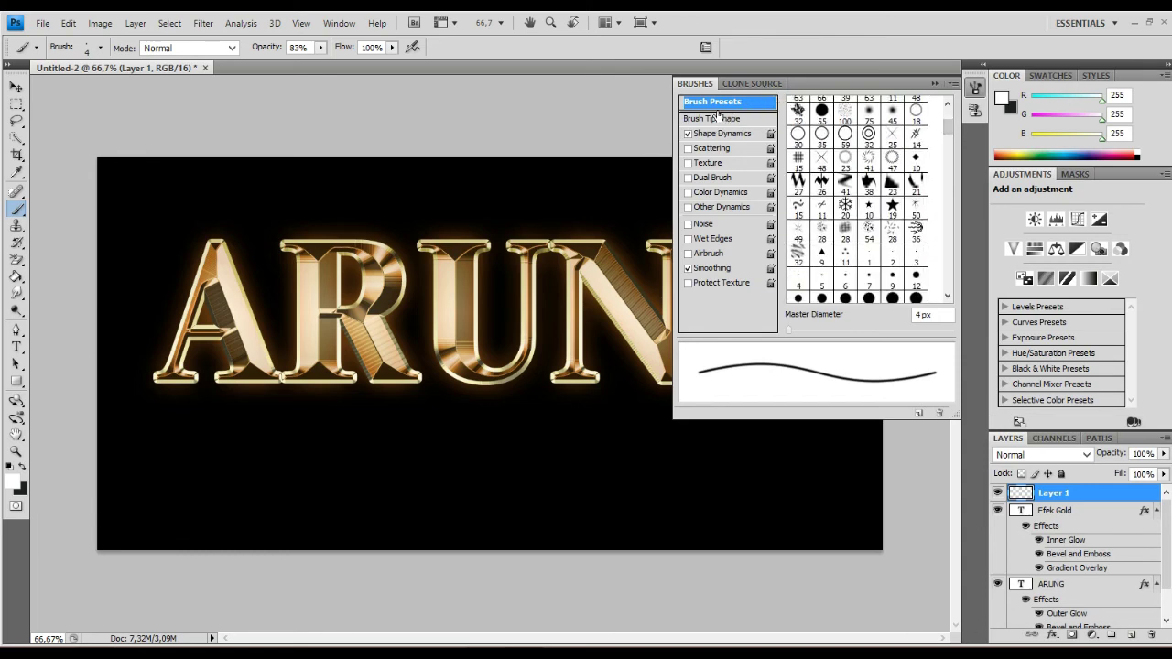
left_click(822, 159)
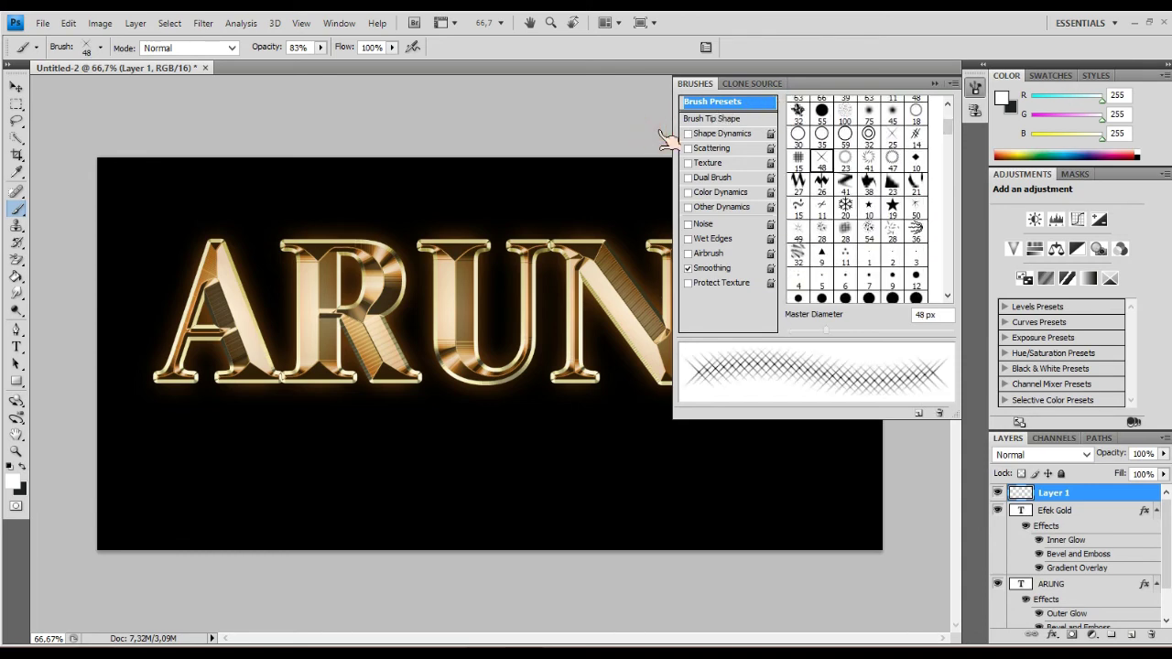
left_click(743, 72)
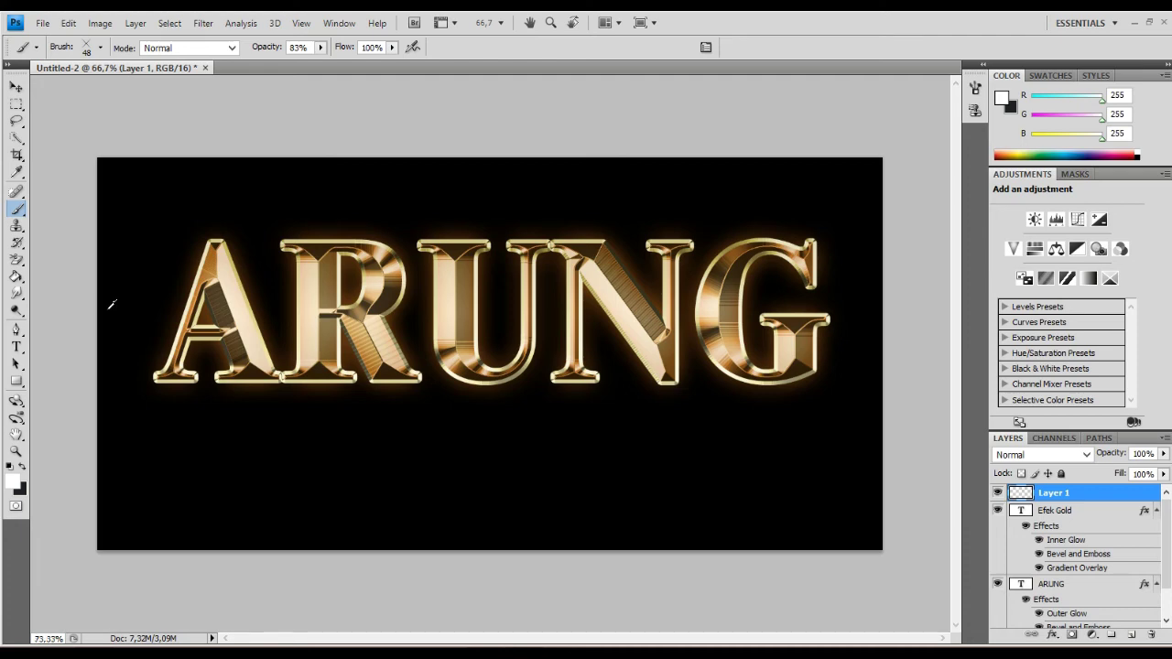
- Zoom in on ARUNG, size the brush to 50 px, and stamp a sparkle on the A's peak
key("ctrl+plus")
key("ctrl+plus")
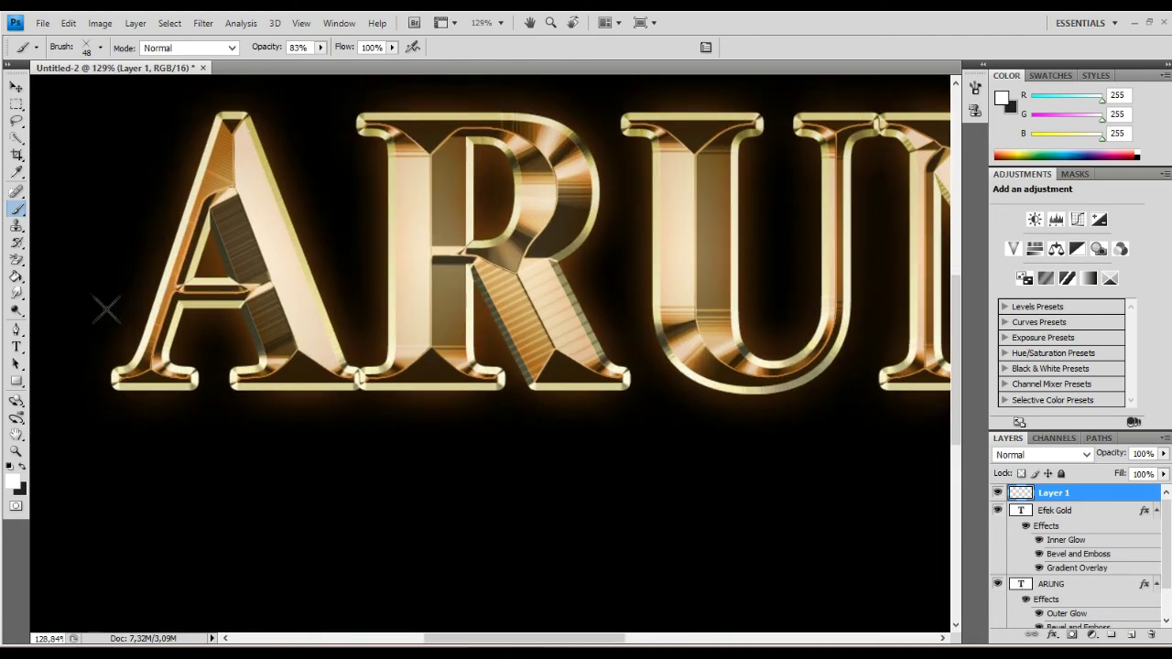
key("alt")
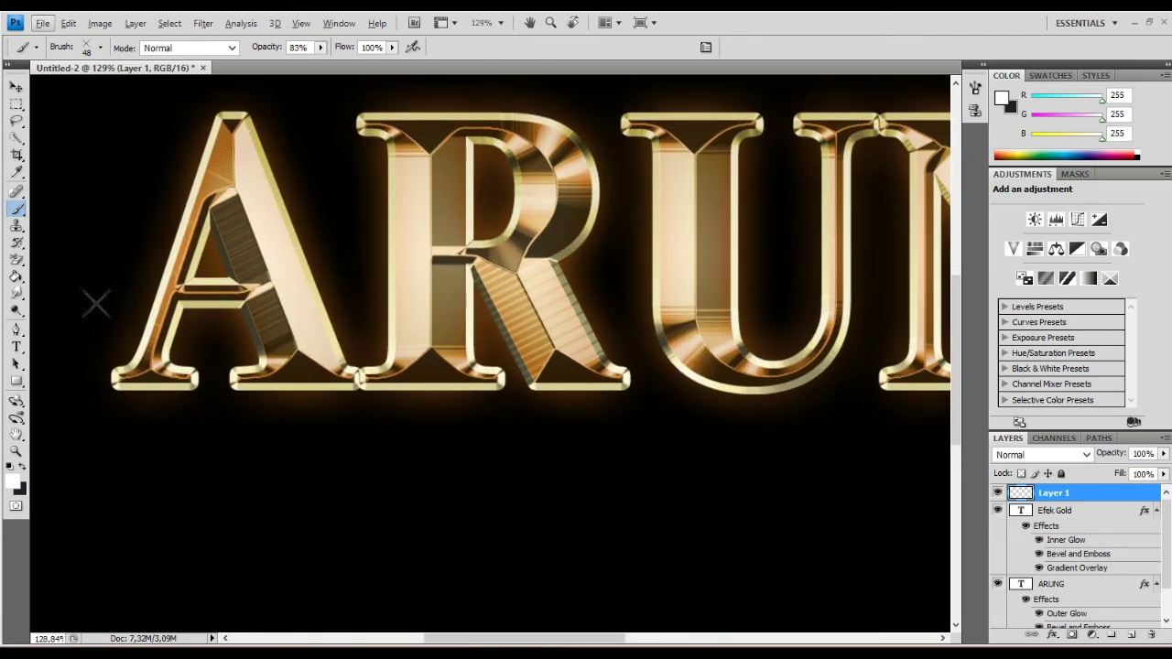
key("bracketright")
key("bracketright")
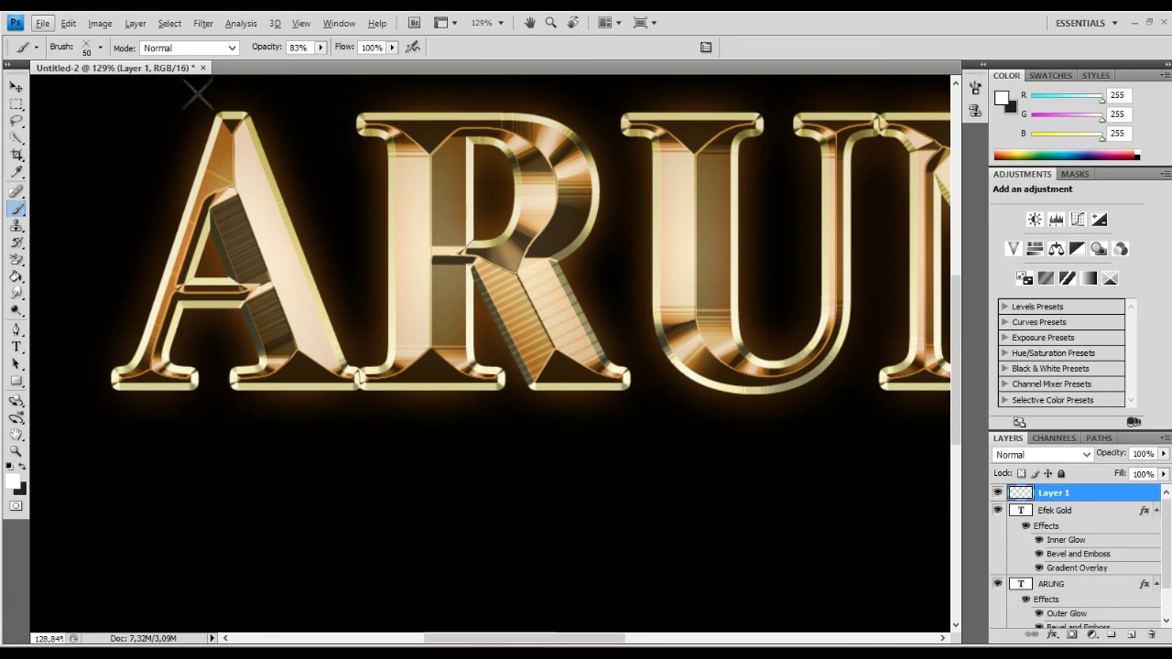
key("bracketright")
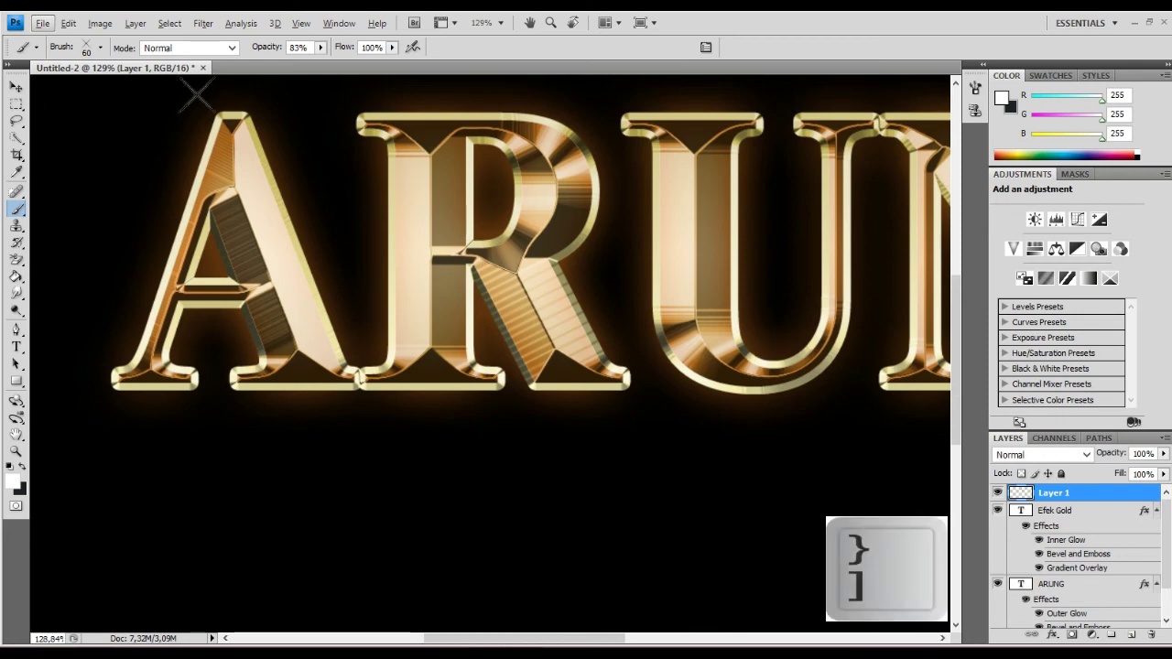
key("bracketleft")
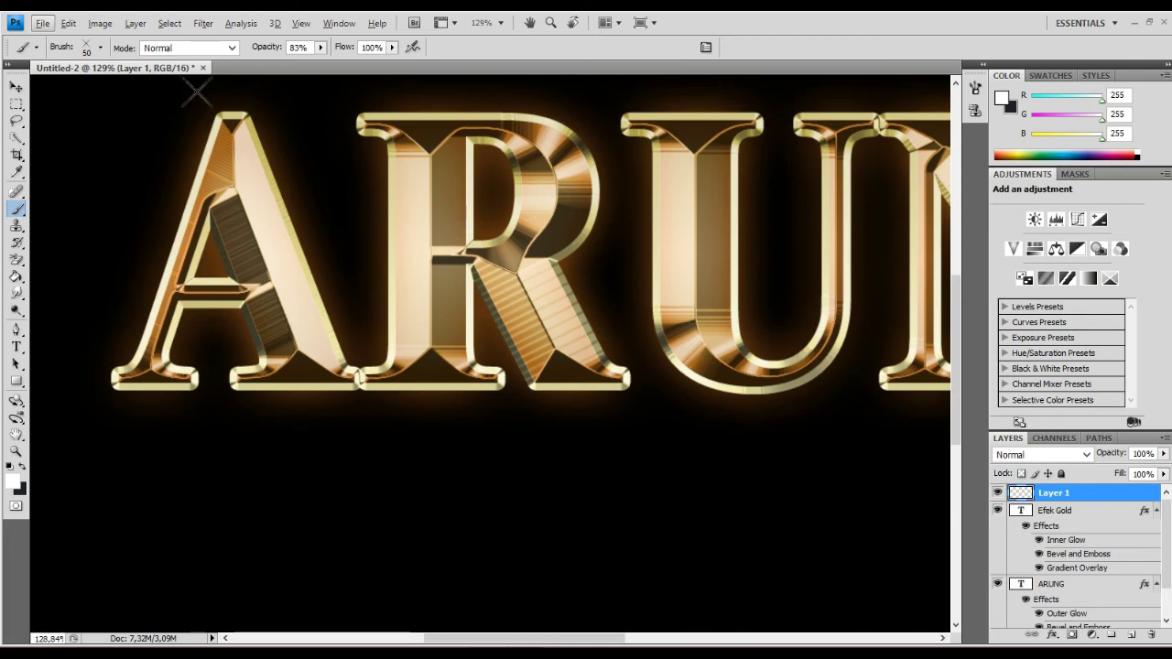
left_click(245, 109)
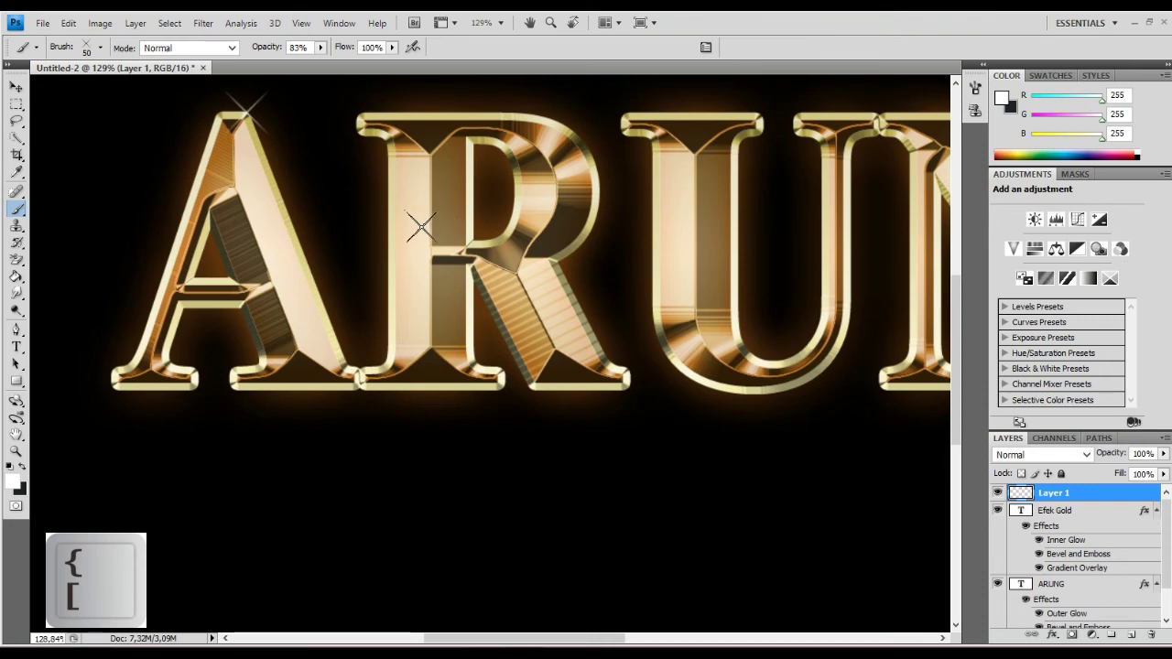
- Raise brush opacity to 96% and stamp a sparkle at the R's bottom-right corner
scroll(412, 238, "down", 1)
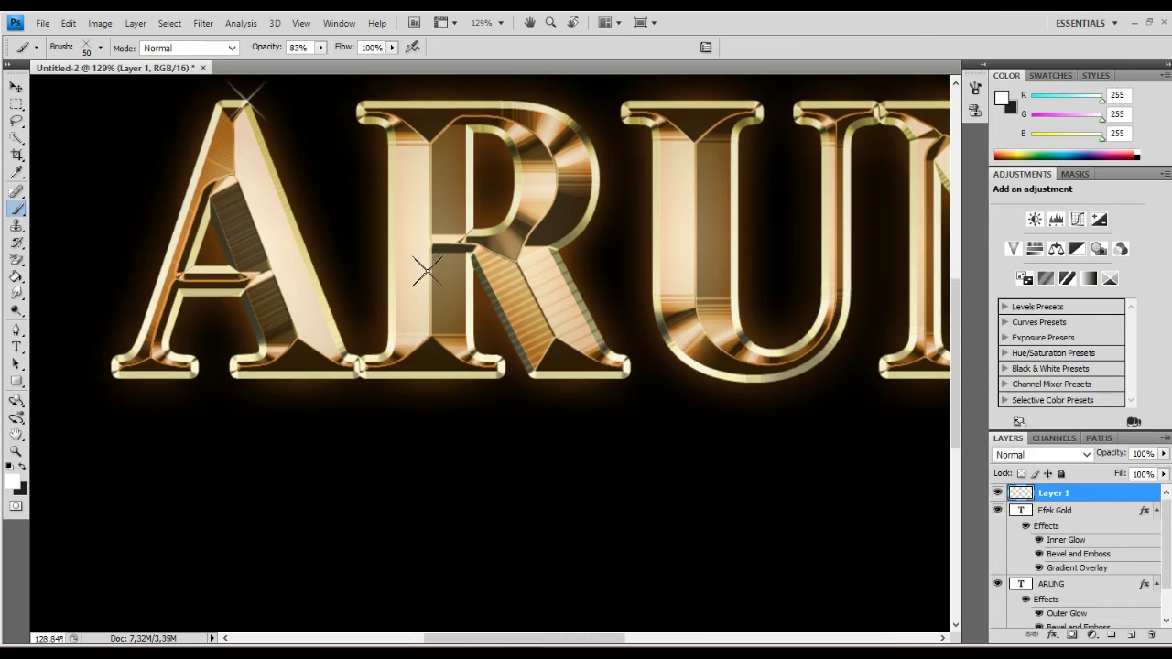
left_click(320, 46)
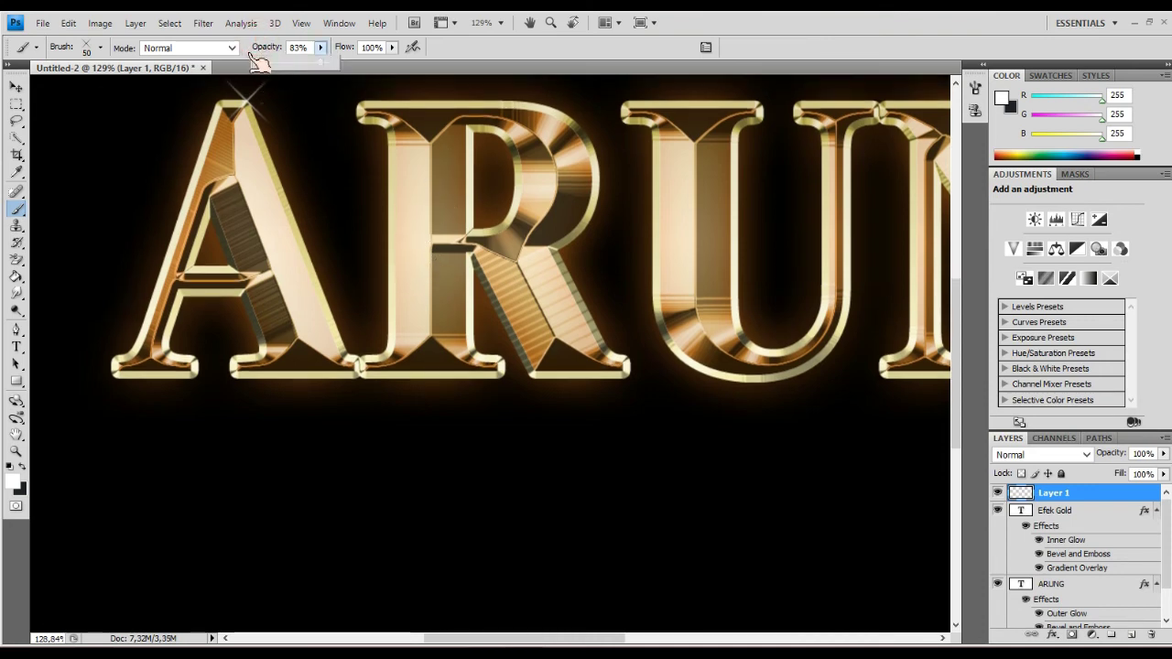
left_click_drag(259, 60, 275, 64)
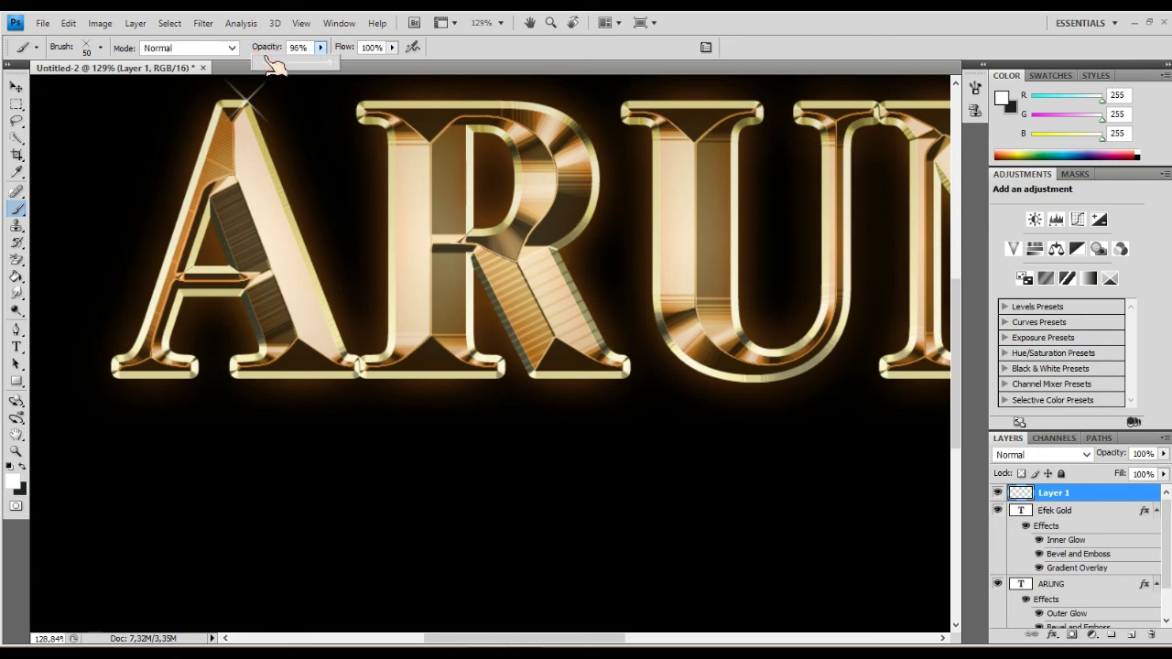
scroll(419, 192, "down", 1)
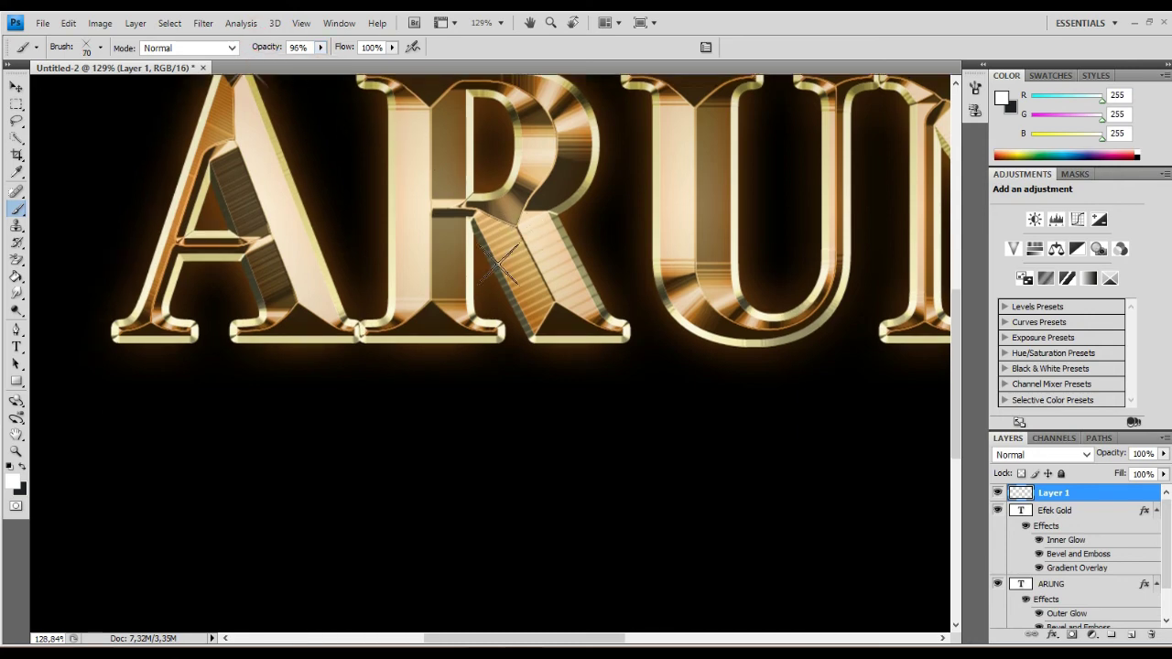
left_click(626, 328)
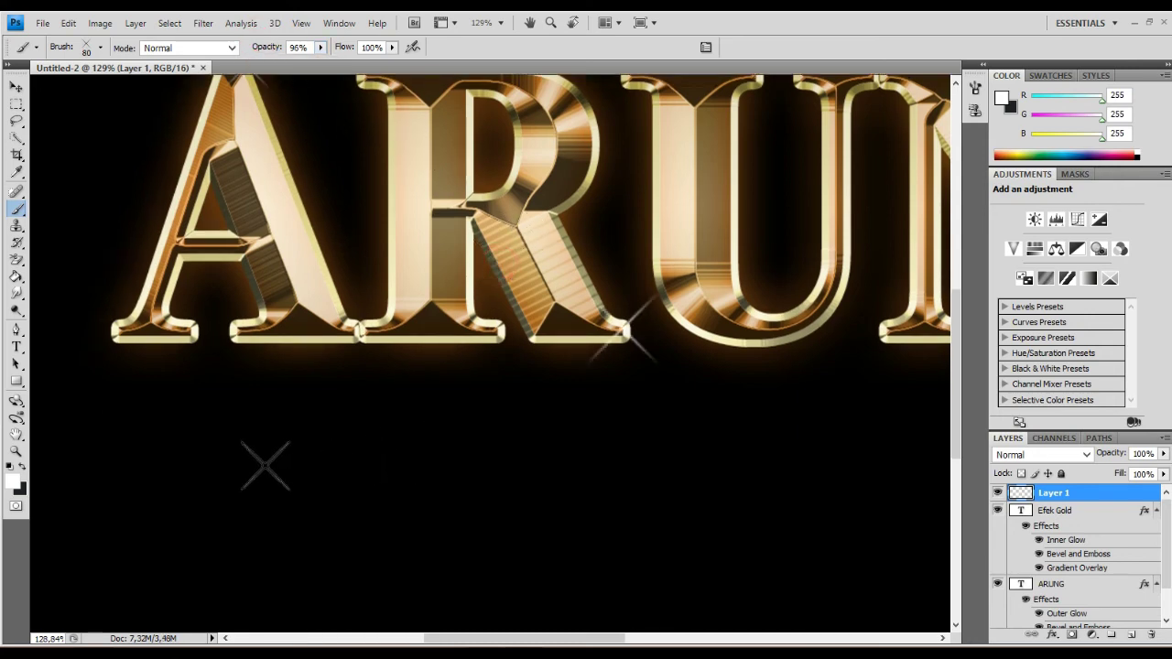
- Stamp sparkles on the N, the G, the U and the R's middle with a 60 px brush
scroll(315, 450, "down", 1)
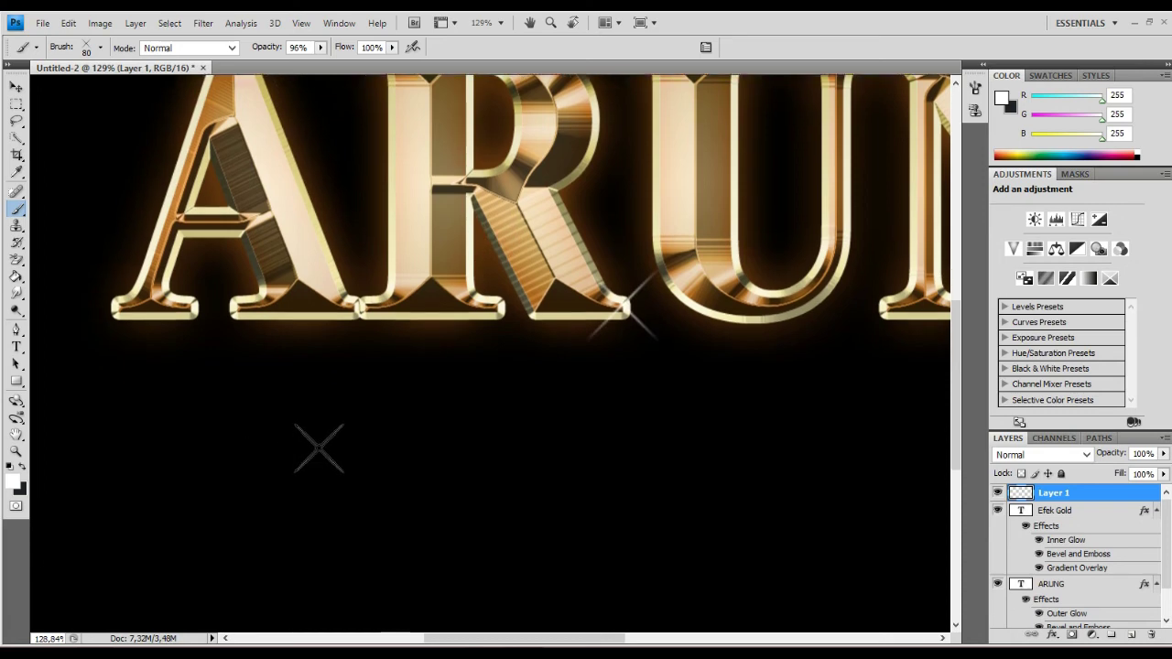
scroll(315, 449, "down", 2)
scroll(599, 267, "down", 1)
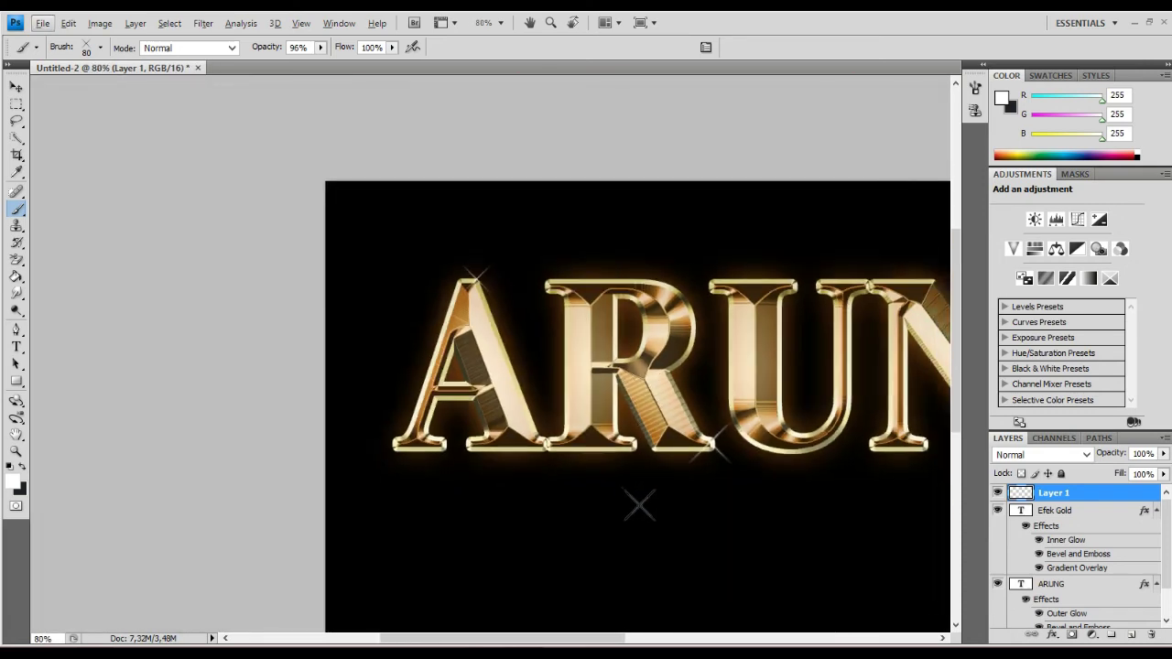
left_click_drag(509, 523, 495, 512)
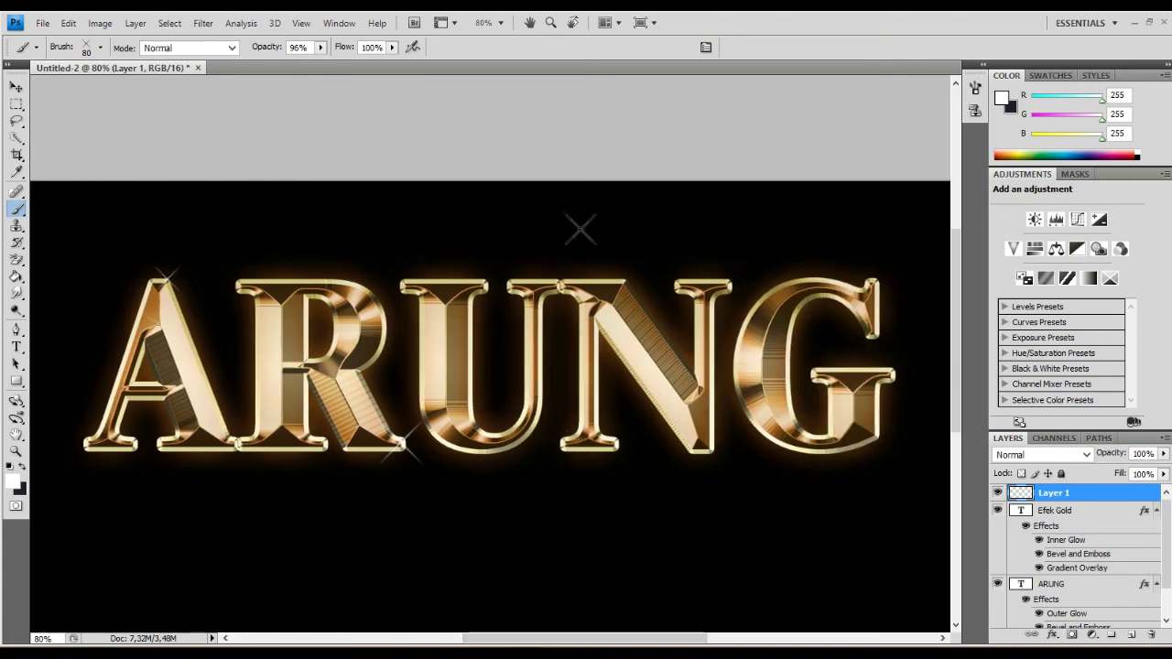
left_click(626, 275)
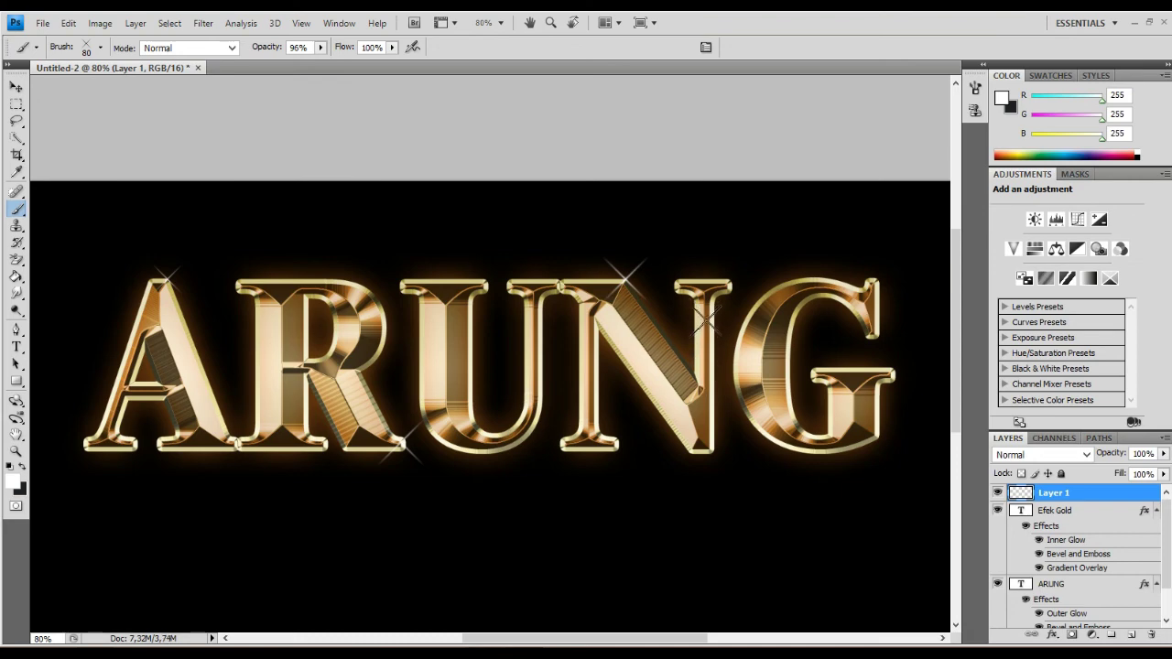
key("bracketleft")
key("bracketleft")
left_click(873, 333)
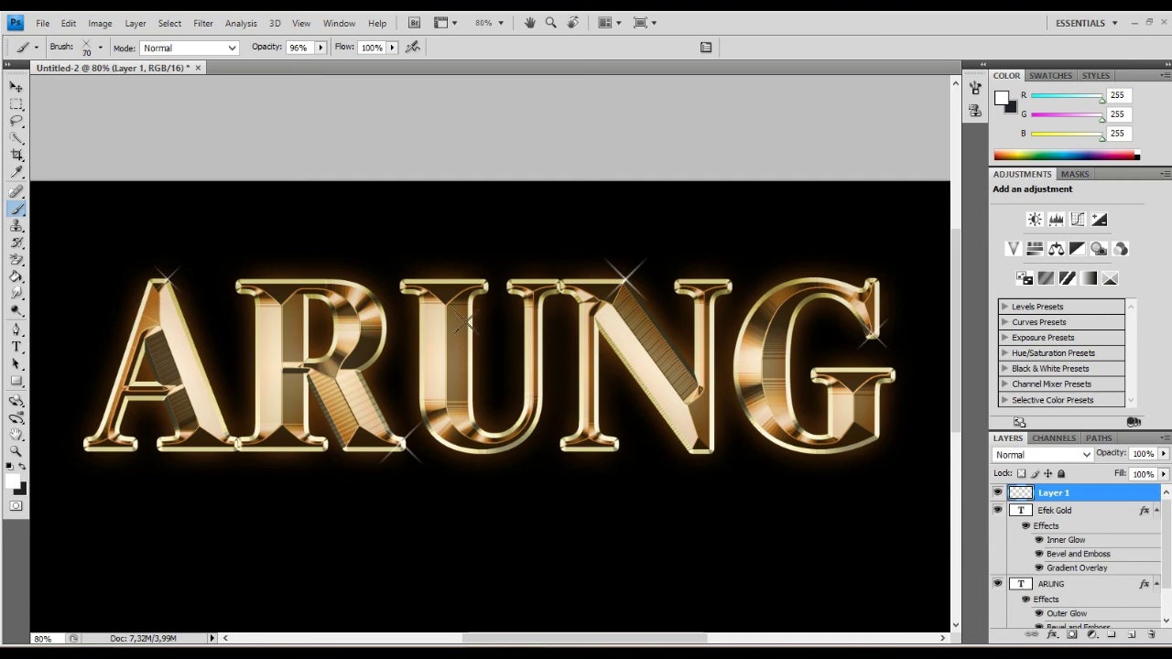
left_click(402, 273)
left_click(494, 354)
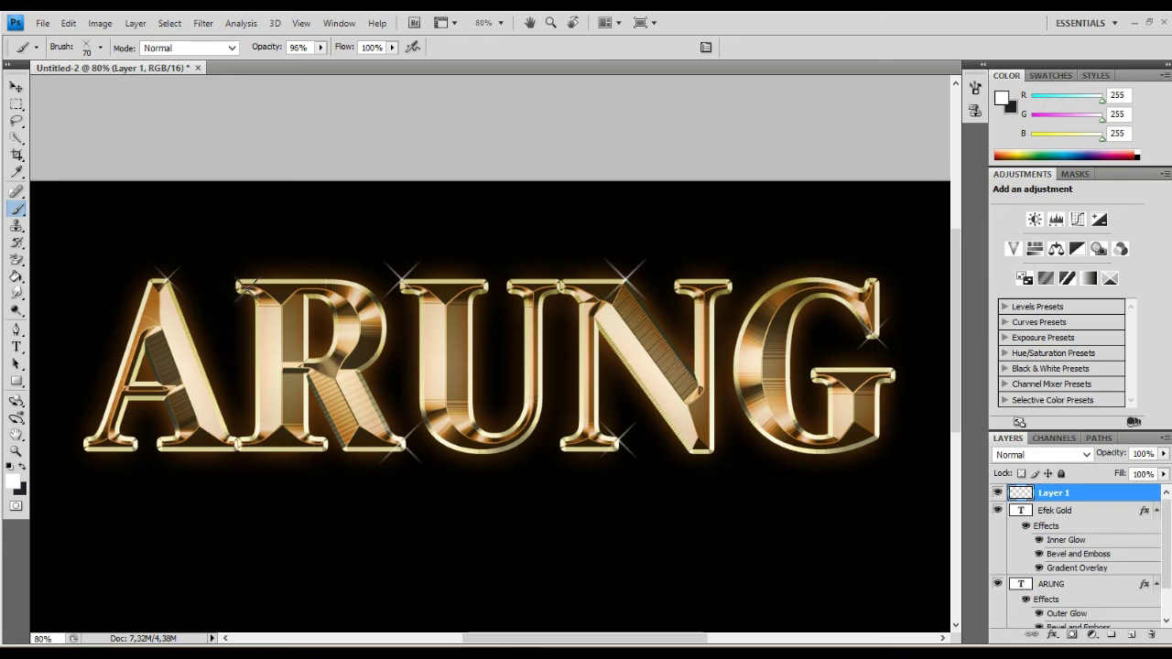
left_click(298, 352)
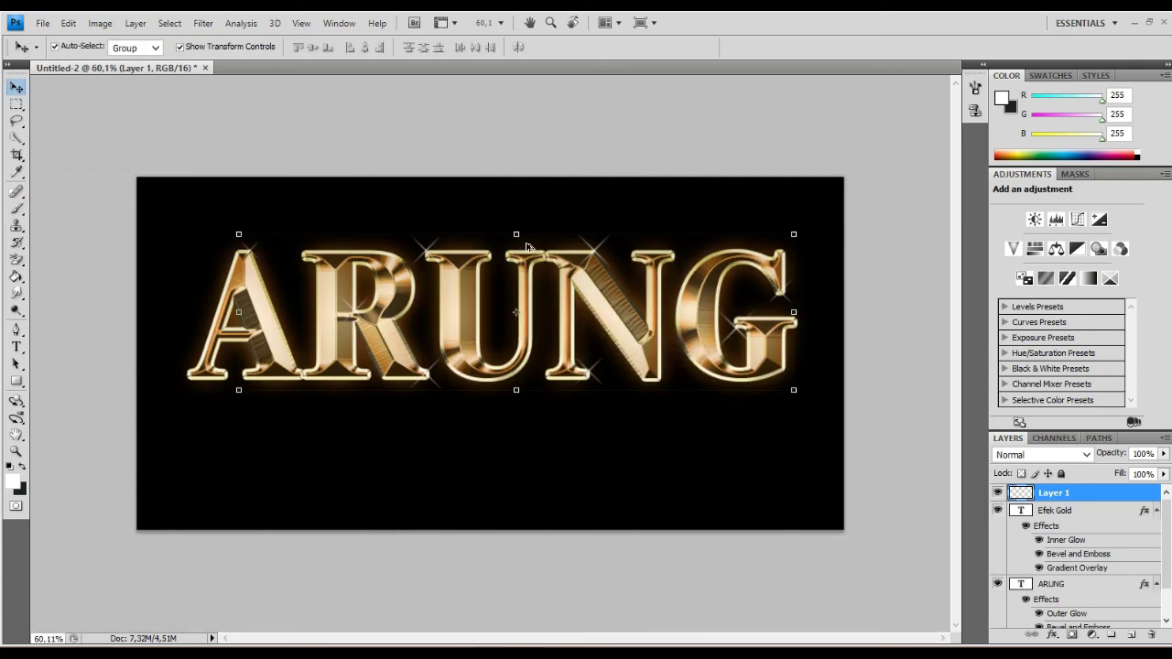
key("alt")
left_click(681, 280)
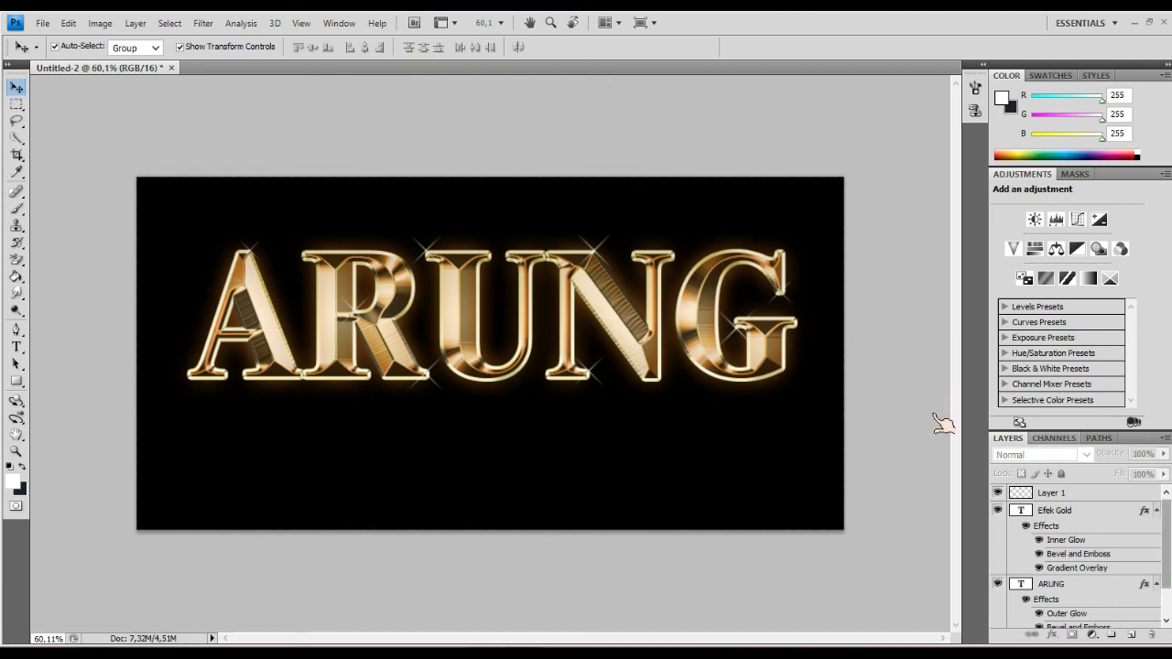
- Duplicate the ARUNG and Efek Gold layers and merge the copies into one layer
left_click(854, 412)
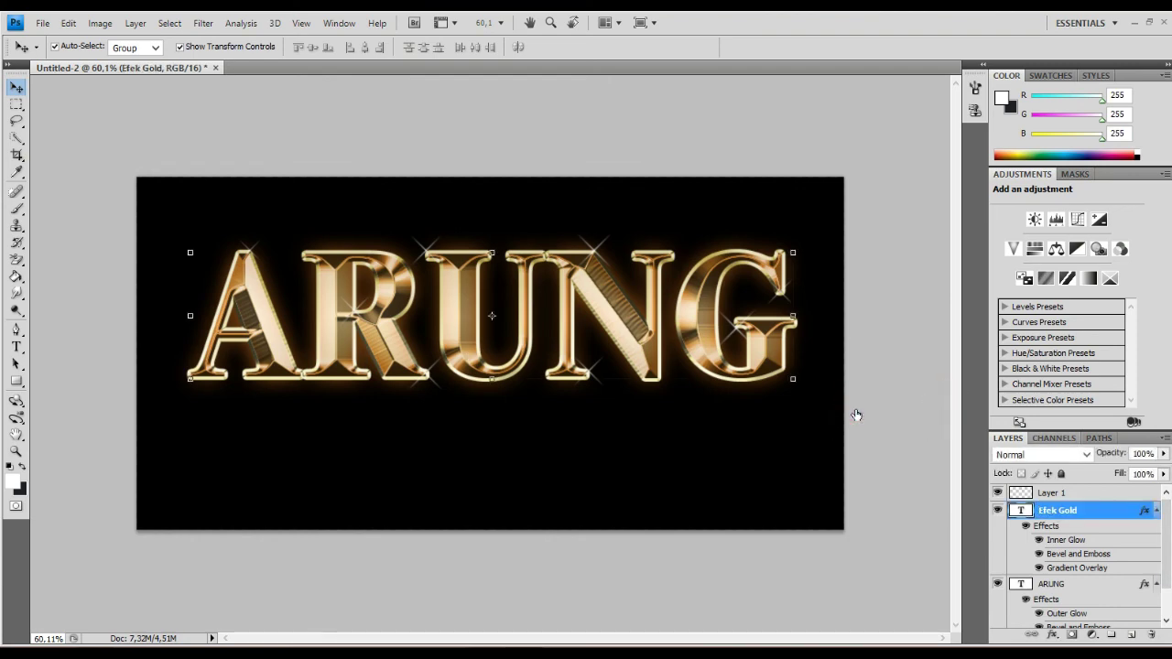
key("alt+shift+bracketleft")
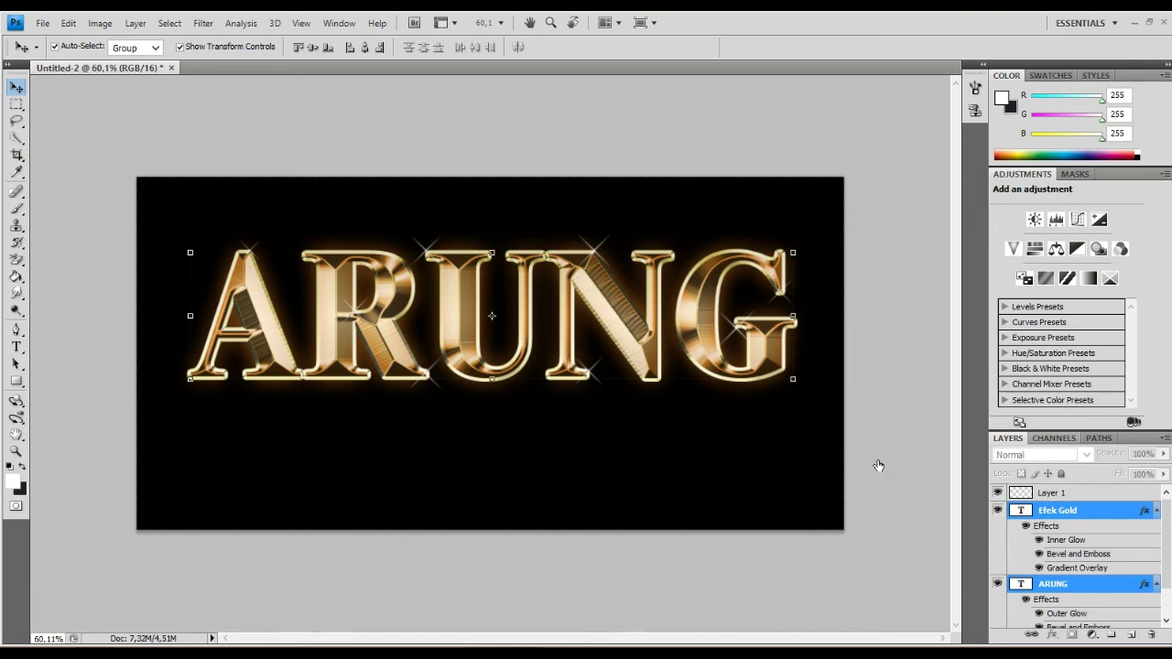
left_click(863, 452, "alt")
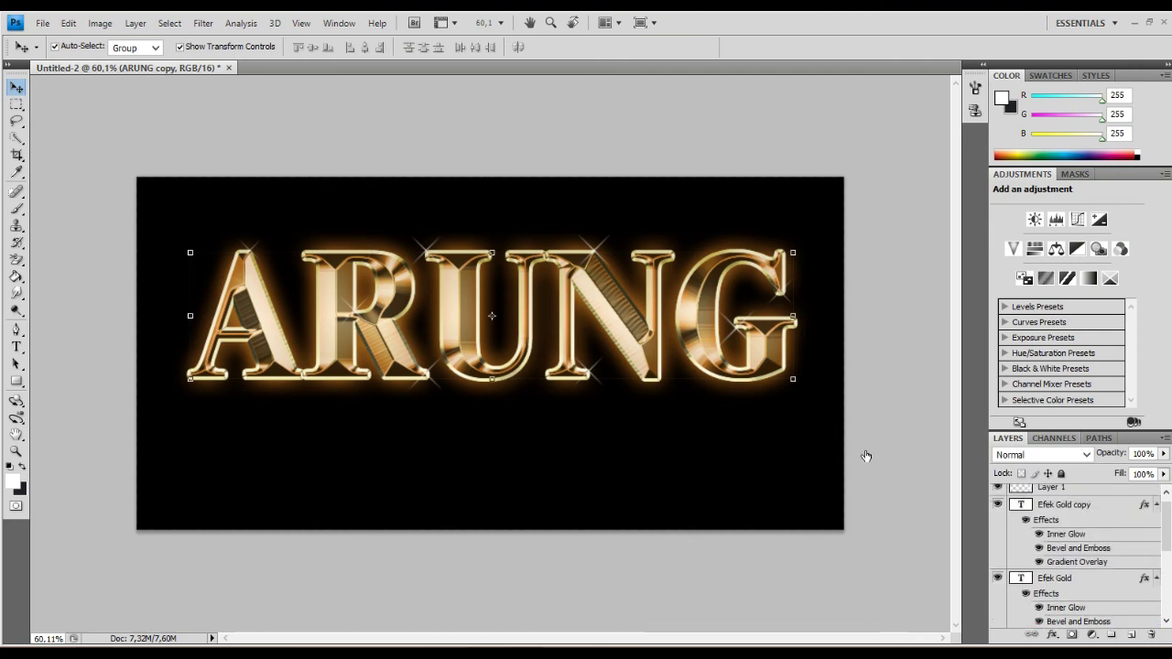
key("alt+shift+bracketleft")
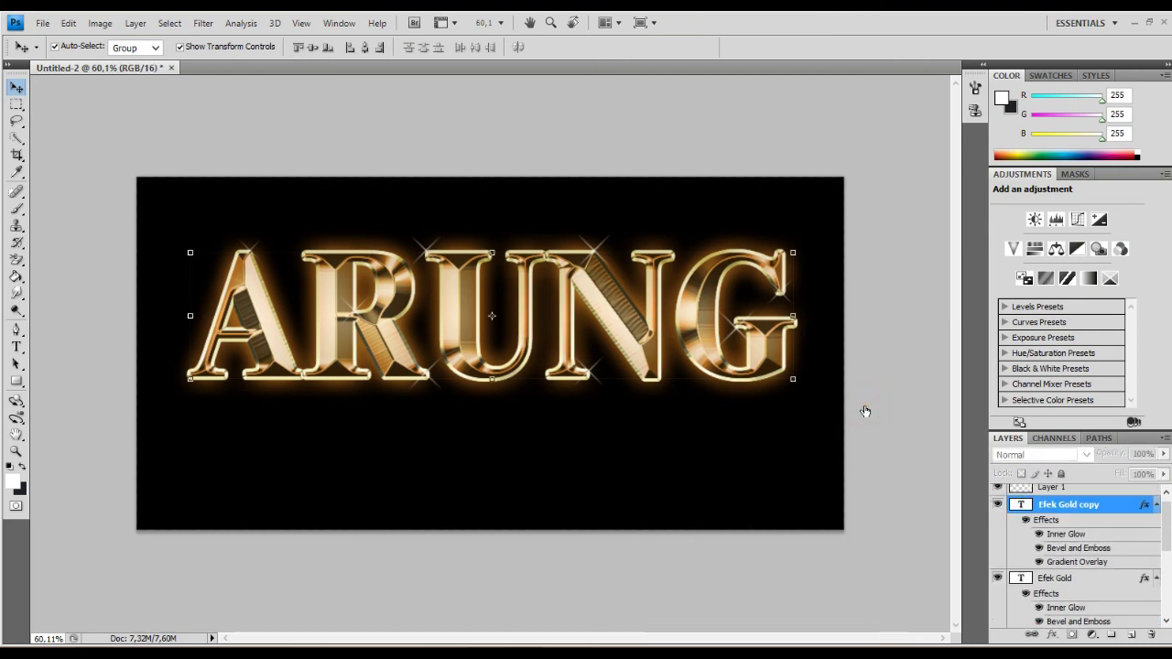
right_click(865, 411)
left_click(870, 412)
key("ctrl+e")
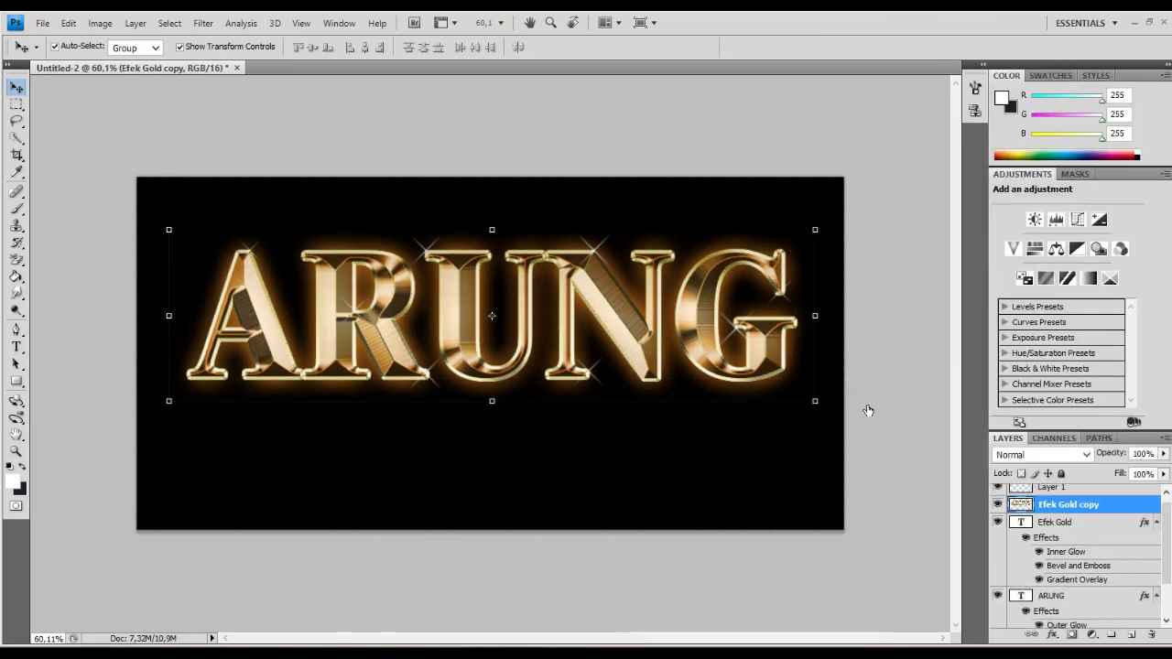
- Rename the merged copy layer to 'Efek Mirror'
double_click(847, 406)
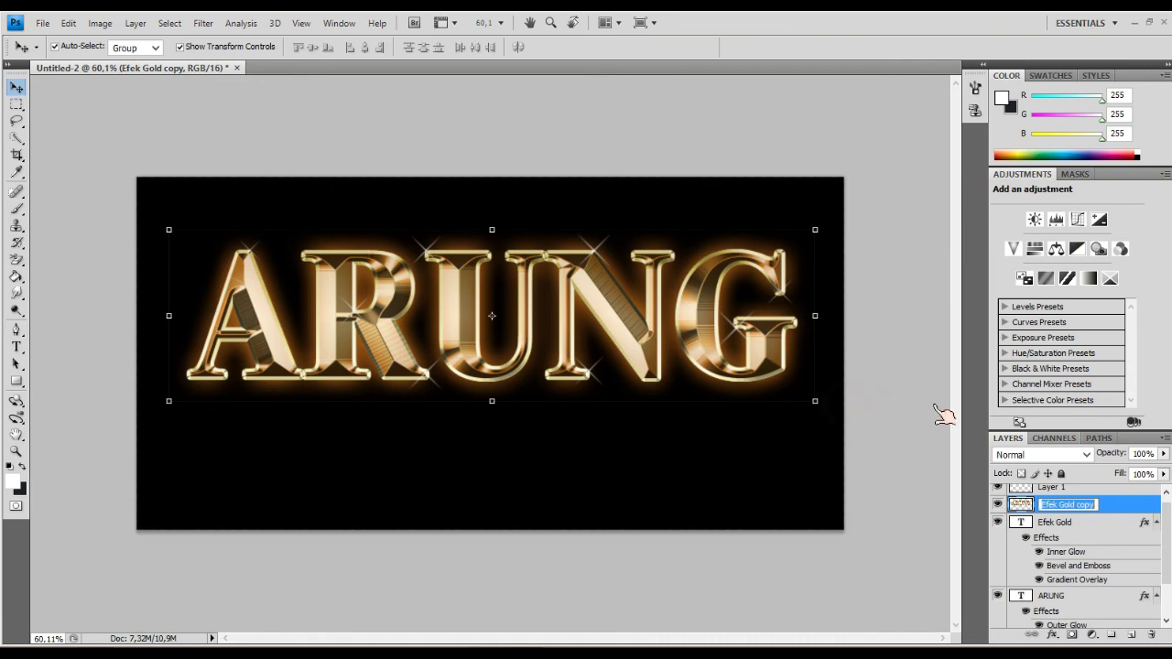
type("ek Mirror")
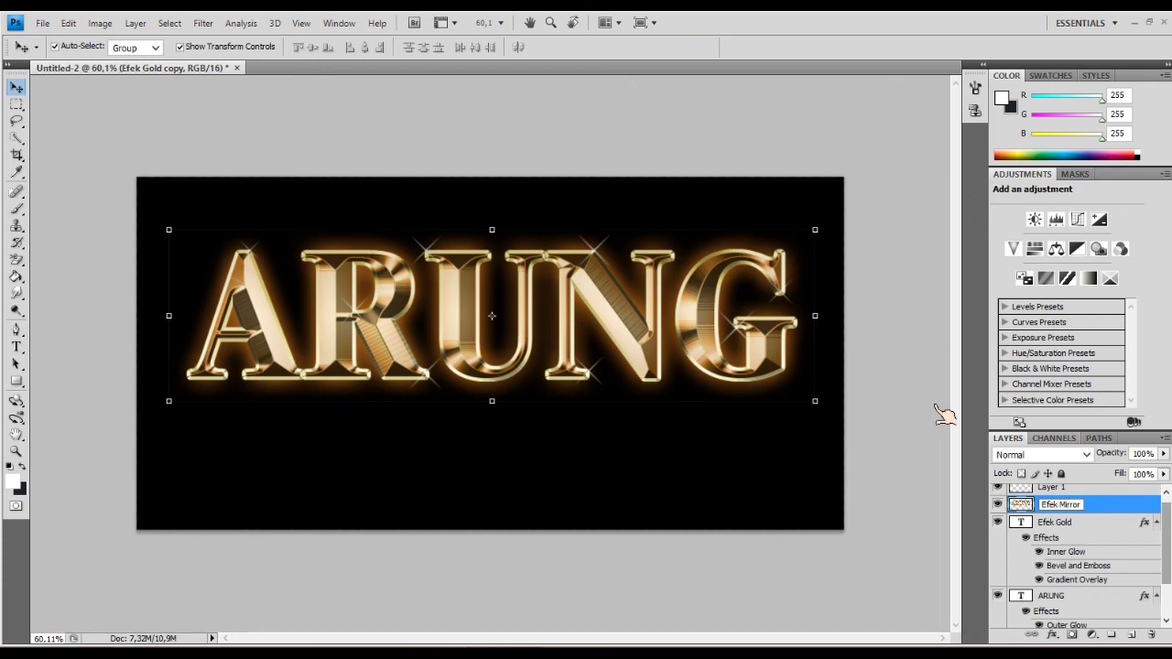
key("Return")
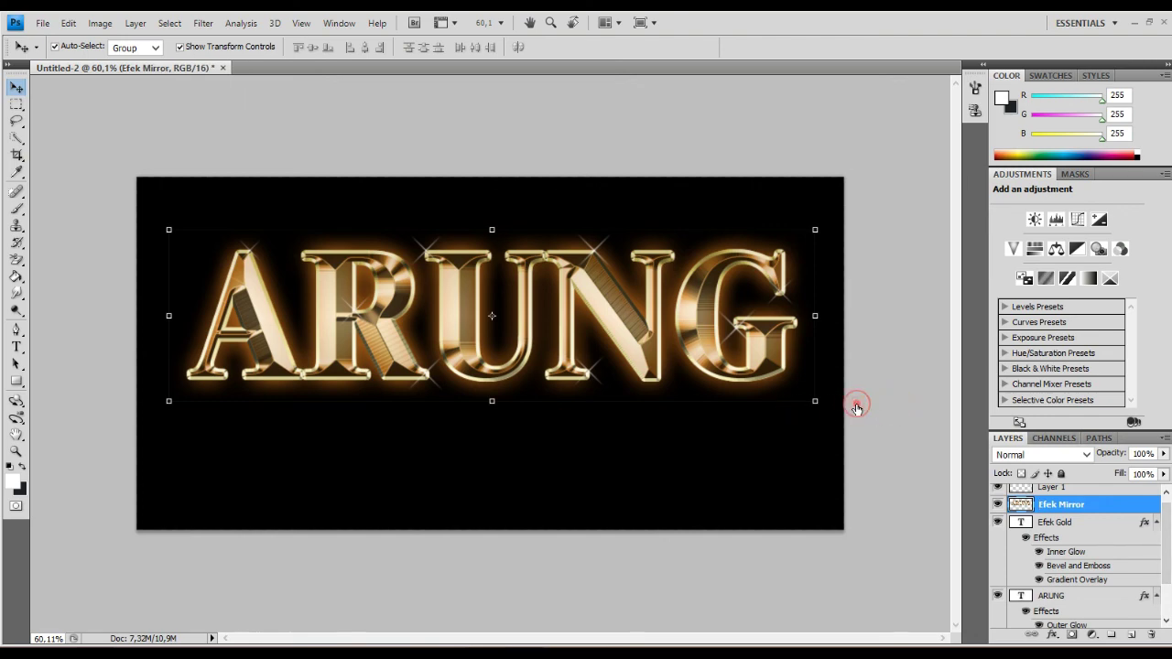
left_click(69, 23)
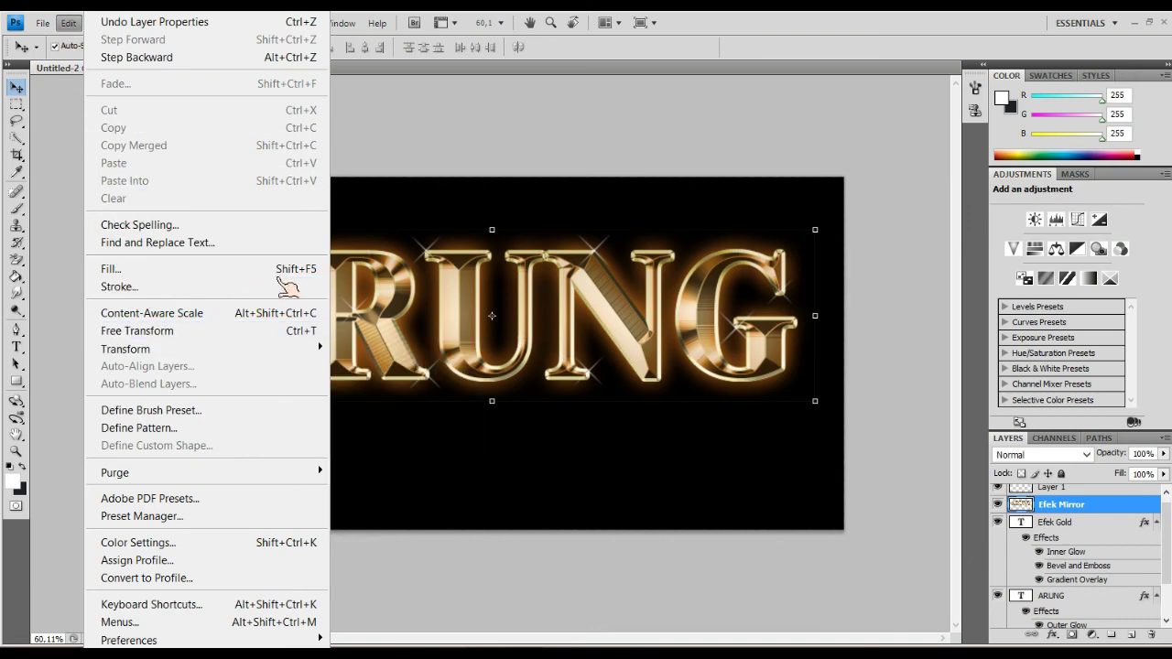
mouse_move(126, 349)
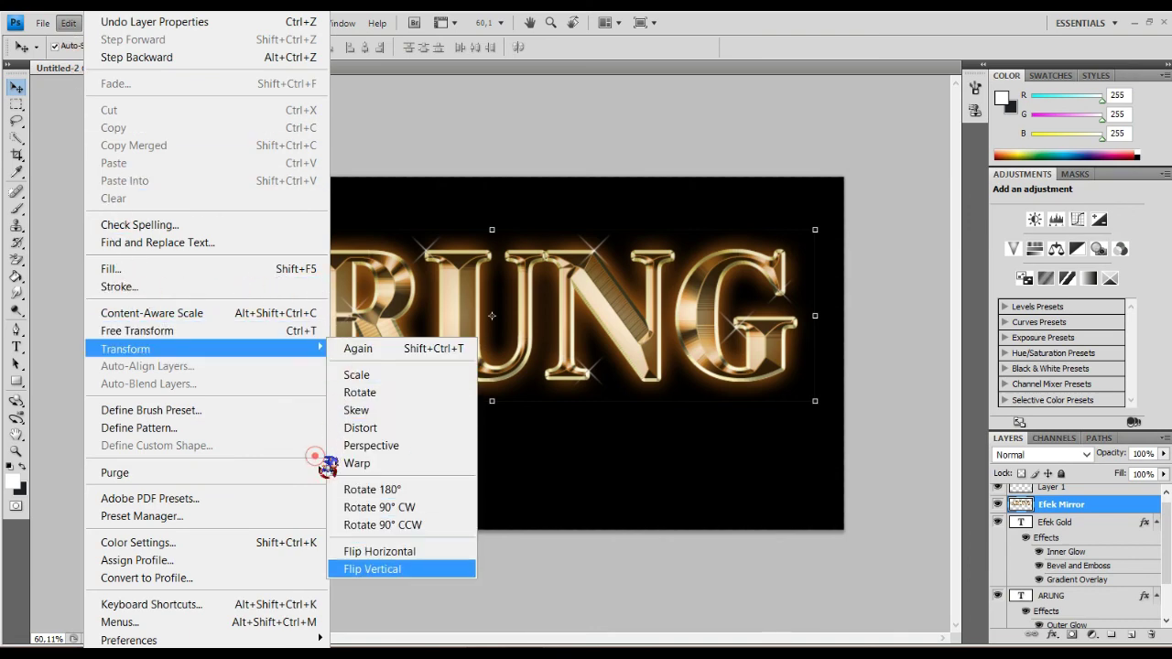
- Flip Efek Mirror vertically, position it beneath ARUNG, and move the layer down one level
left_click(372, 569)
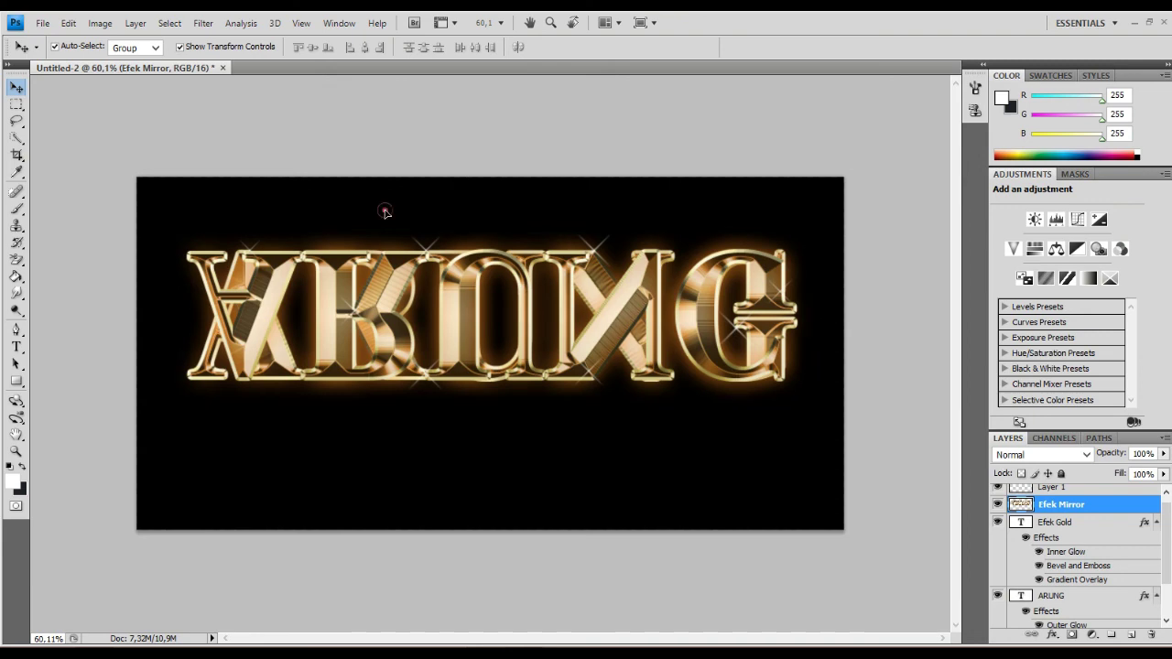
left_click_drag(386, 213, 378, 320)
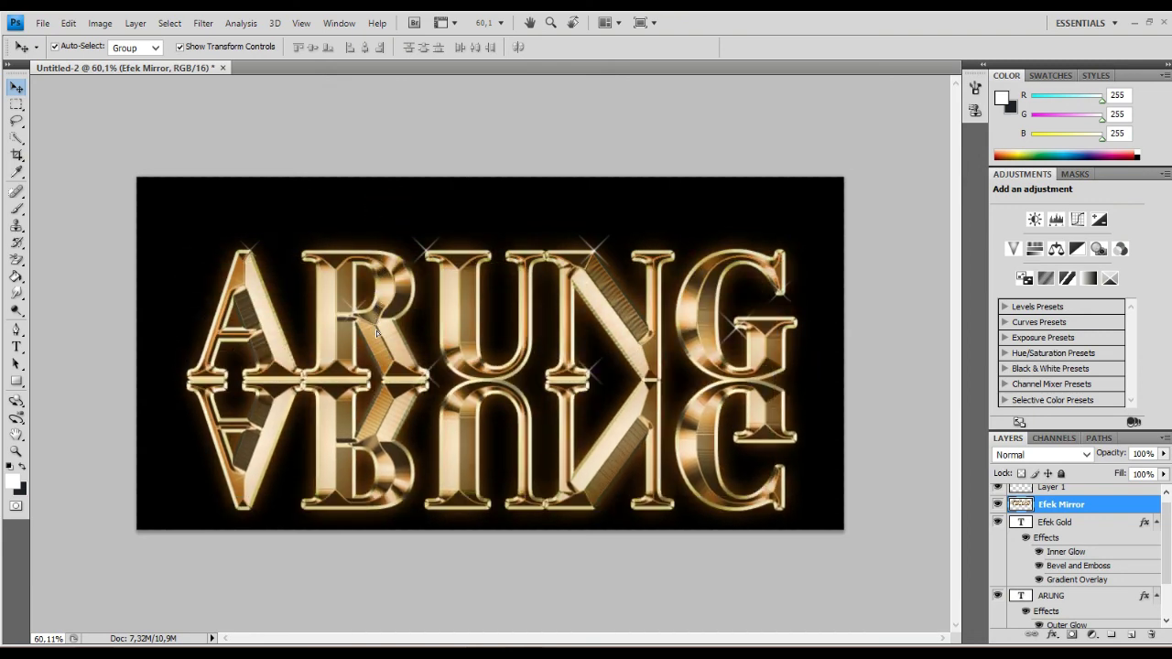
key("shift+Up")
key("shift+Up")
key("shift+Up")
key("shift+Down")
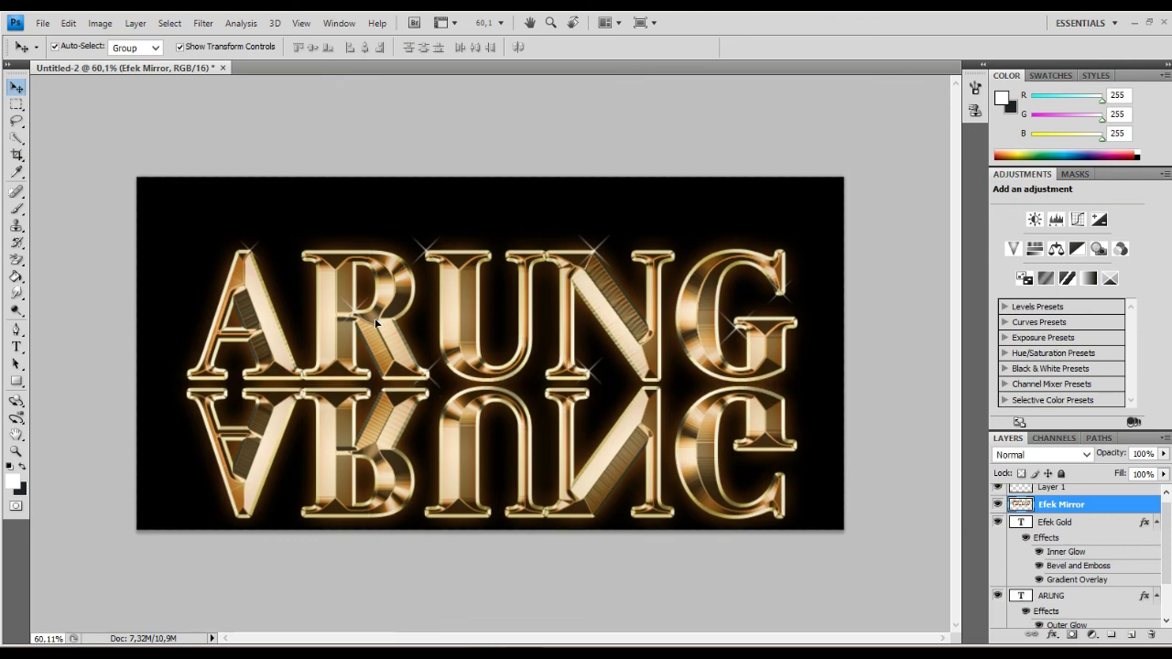
key("shift+Up")
key("shift+Up")
key("shift+Down")
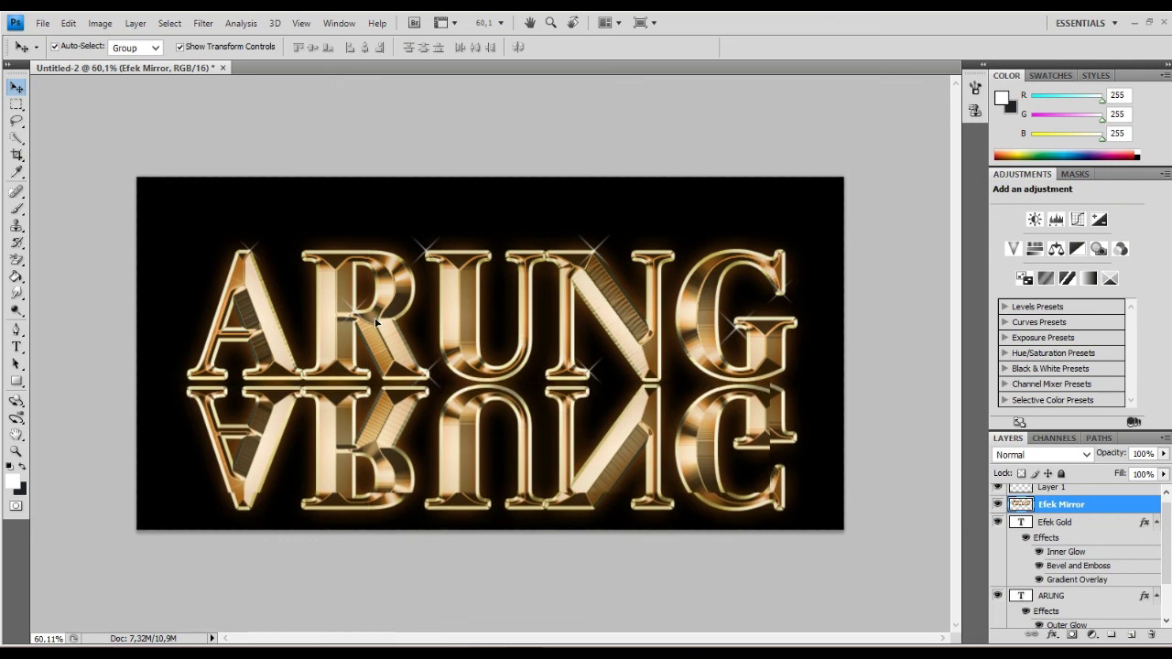
key("shift+Down")
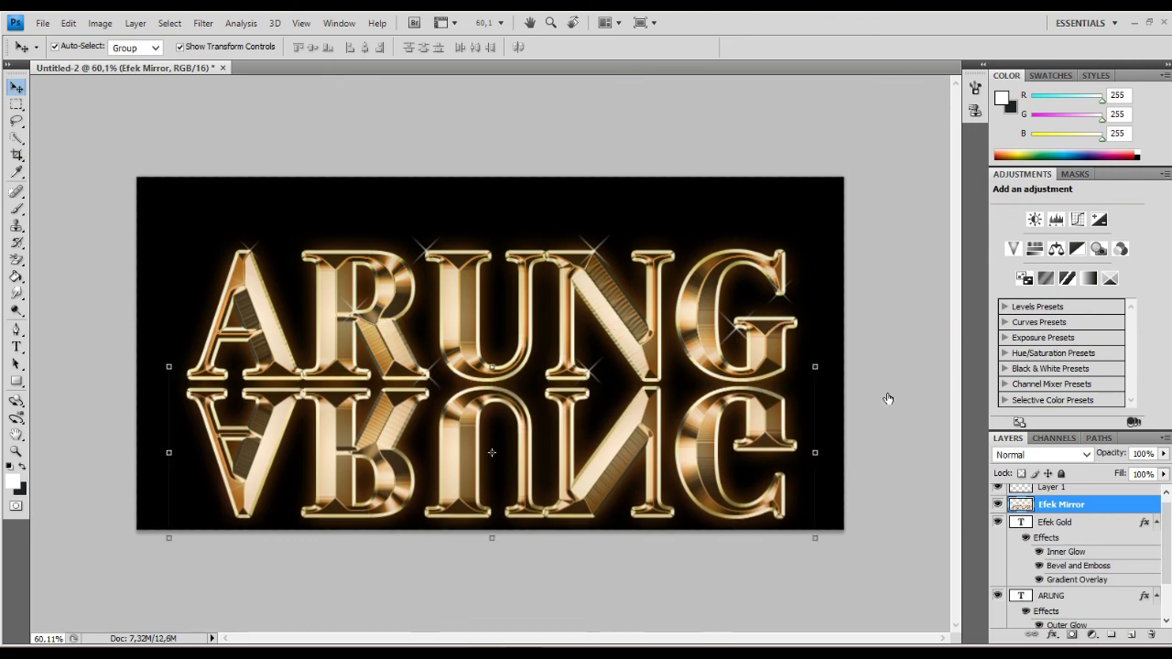
key("ctrl+bracketleft")
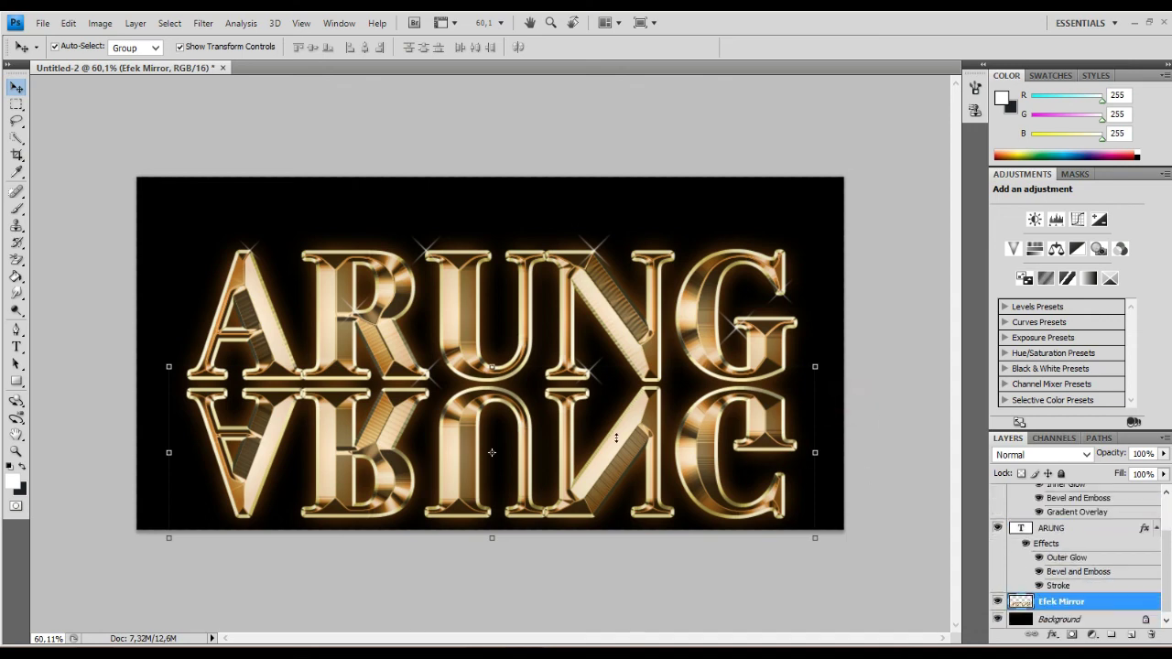
key("m")
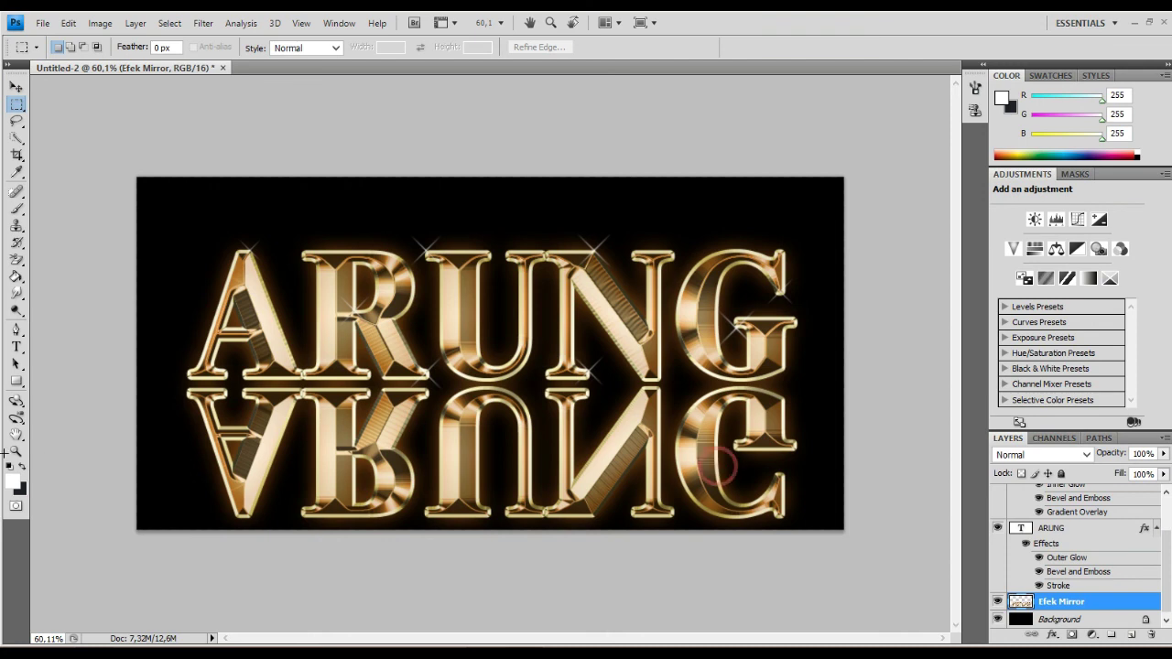
- Delete the reflection inside a strip along the canvas bottom
left_click_drag(847, 536, 55, 491)
key("Delete")
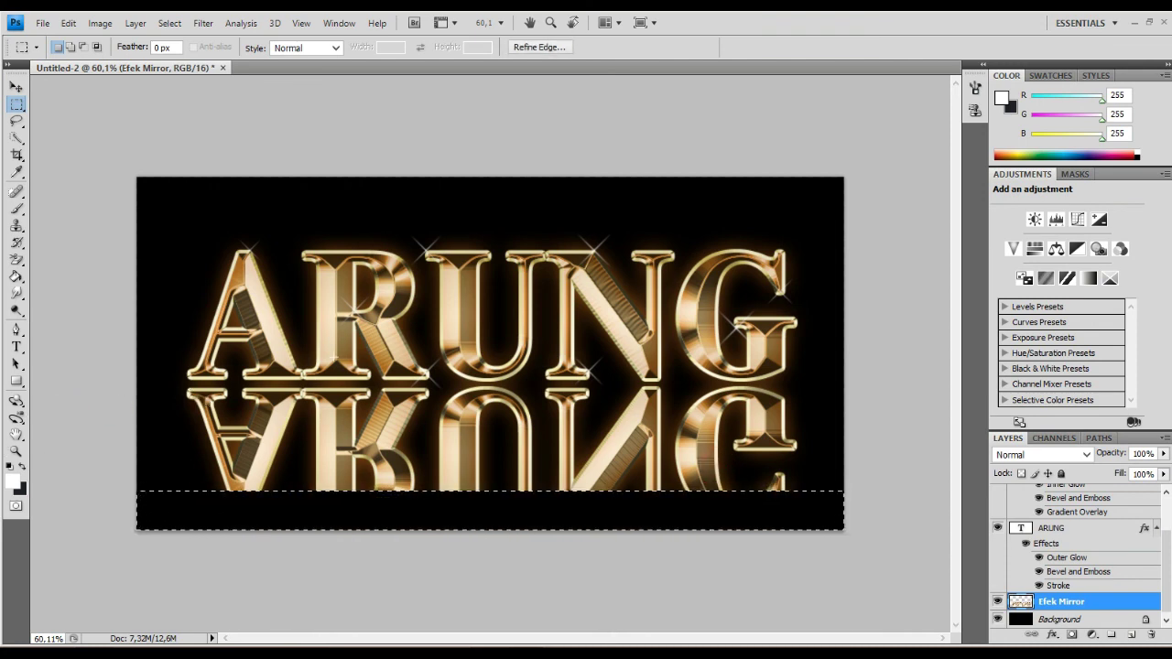
left_click(312, 364)
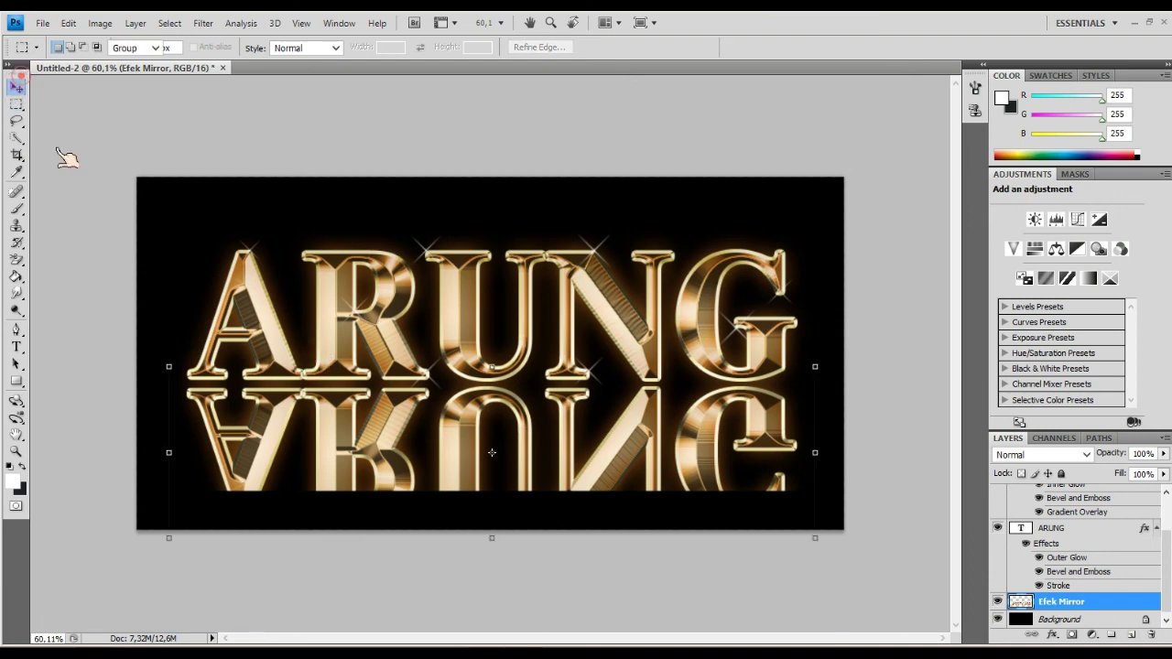
left_click(17, 86)
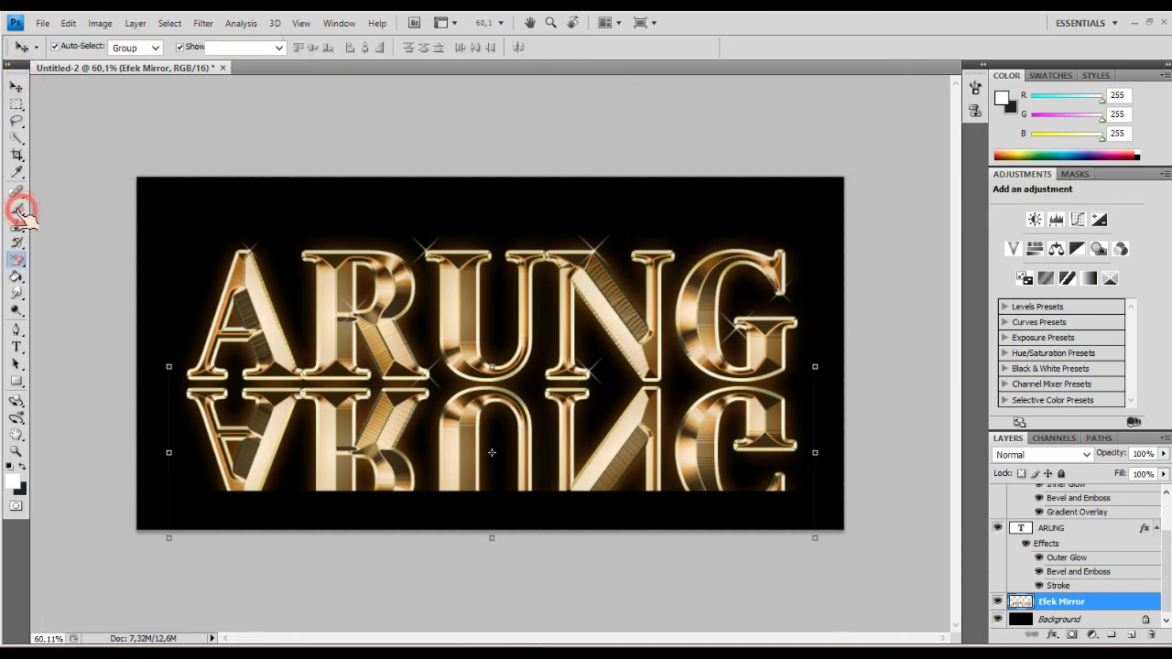
- Erase the reflection's lower part with a 51% opacity eraser at 500 then 250 px
right_click(16, 260)
left_click(55, 259)
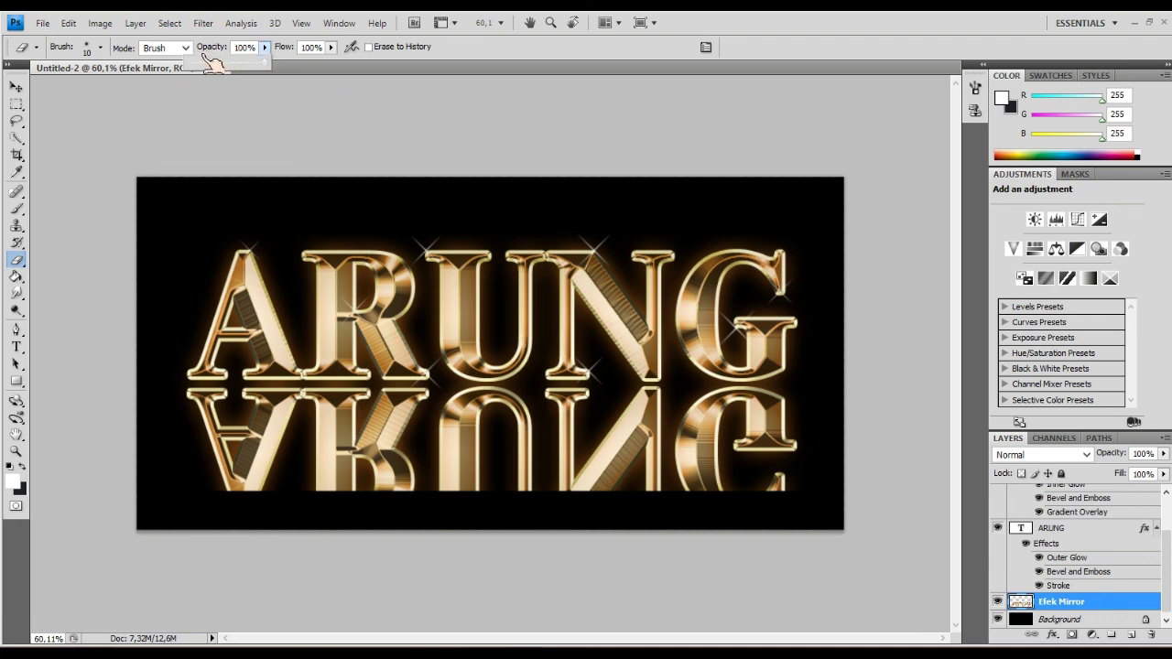
left_click_drag(225, 48, 191, 57)
left_click_drag(191, 57, 191, 57)
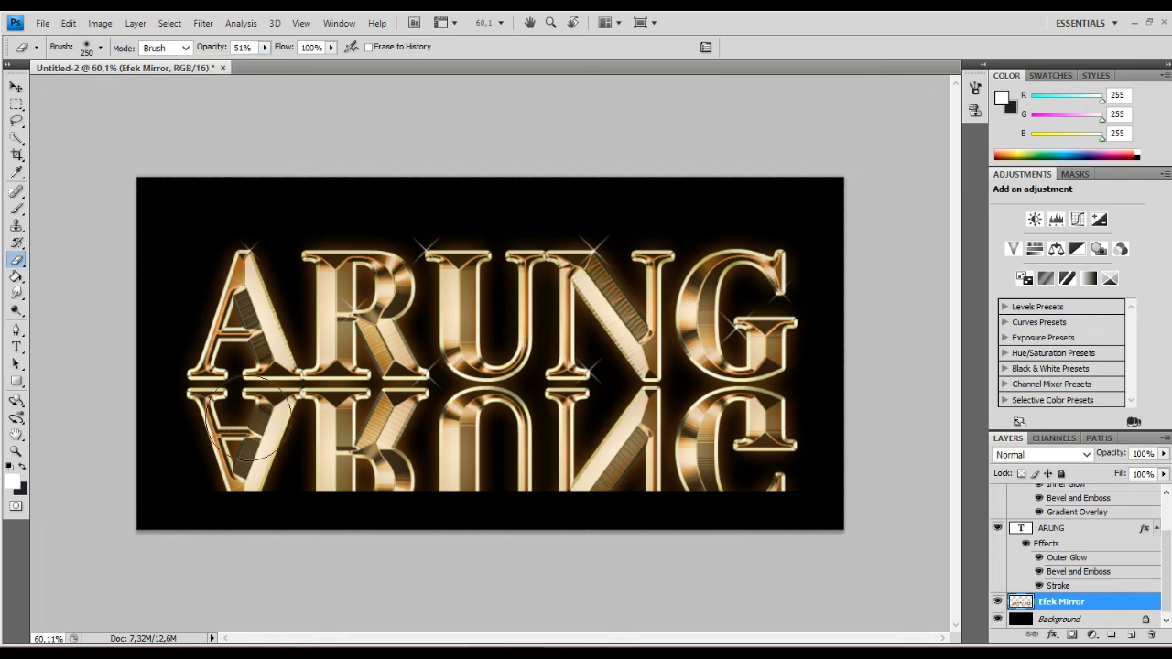
key("bracketright")
key("bracketright")
key("bracketright")
key("bracketright")
key("bracketright")
key("bracketright")
key("bracketright")
key("bracketright")
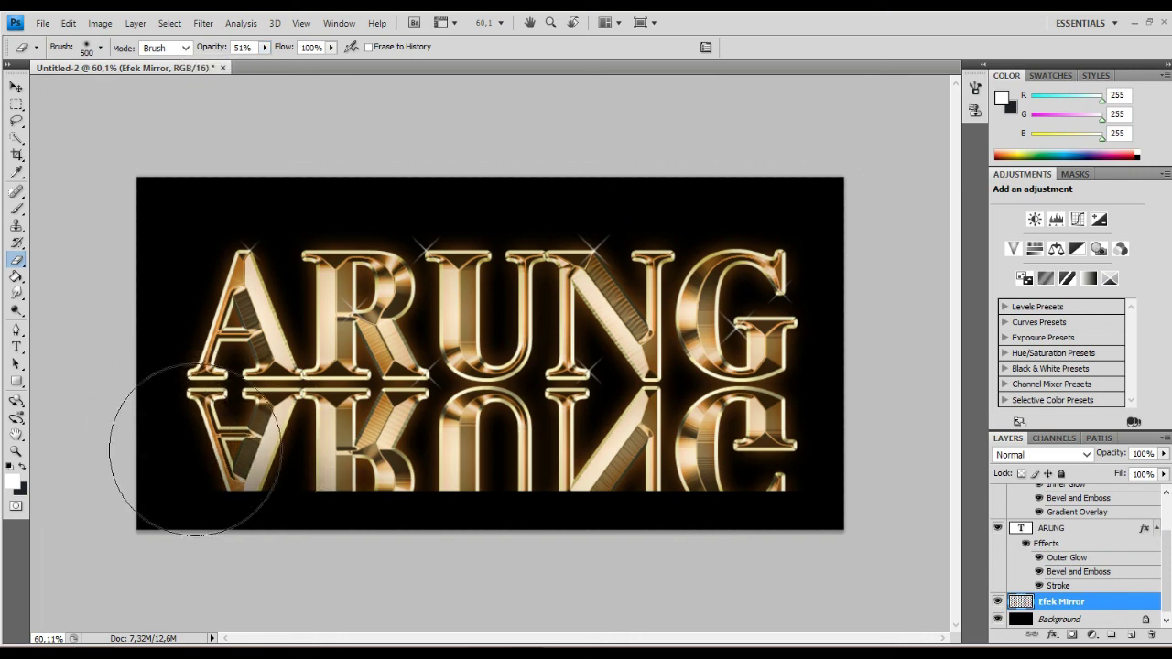
left_click_drag(162, 458, 732, 458)
key("bracketleft")
key("bracketleft")
key("bracketleft")
key("bracketleft")
key("bracketleft")
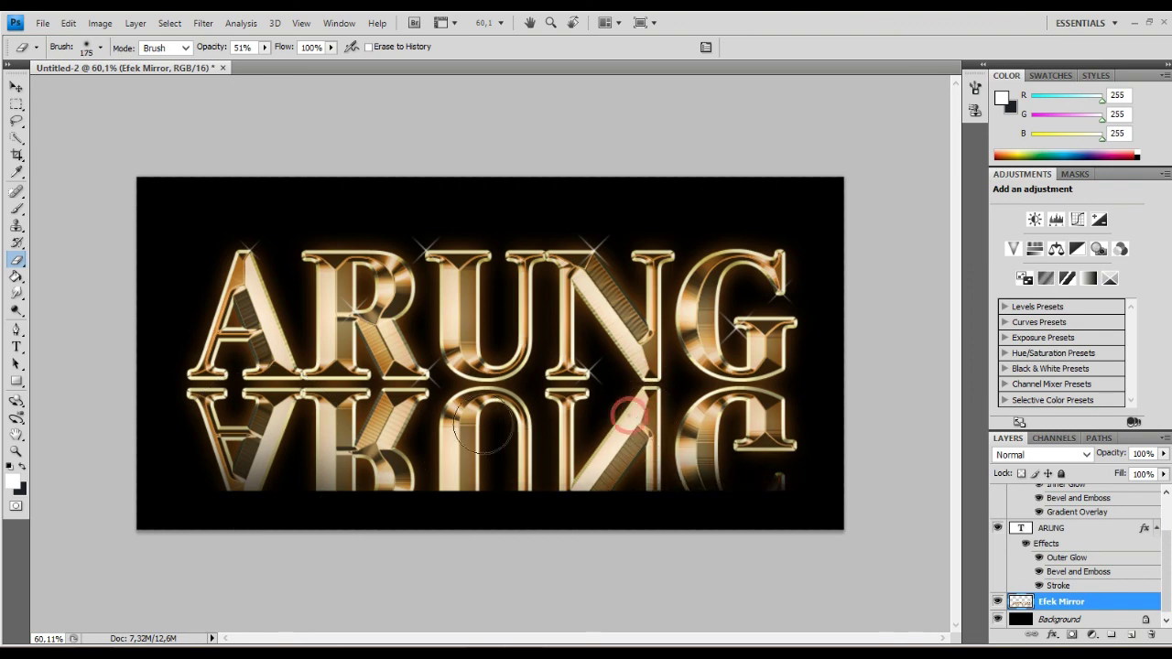
left_click_drag(541, 411, 572, 412)
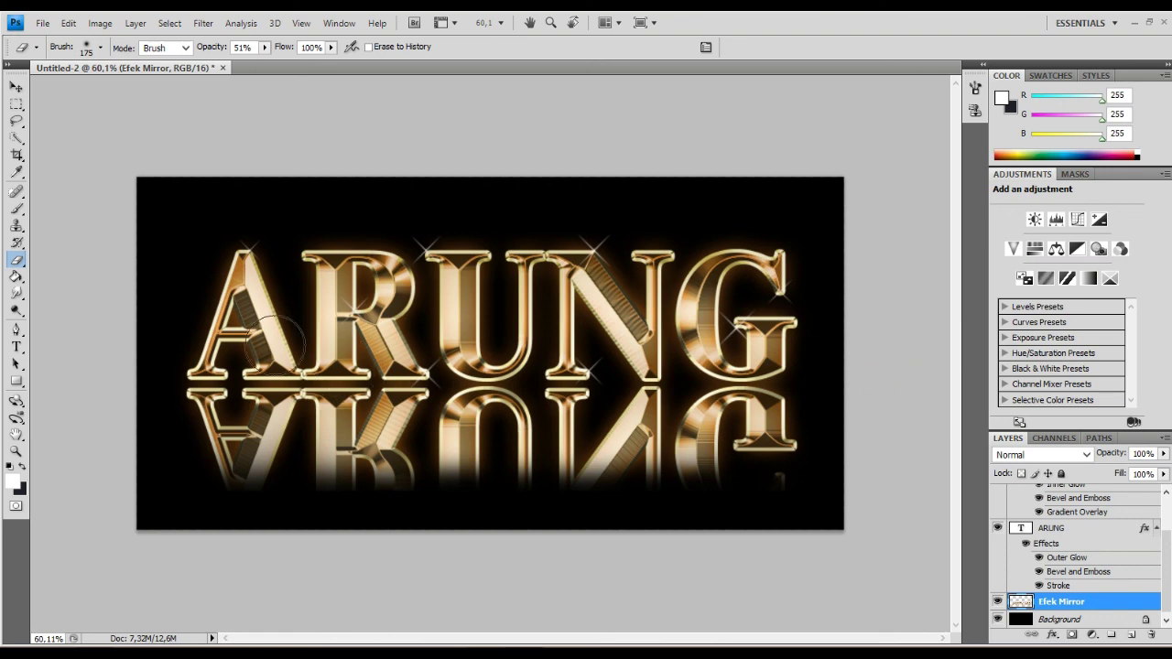
left_click(17, 85)
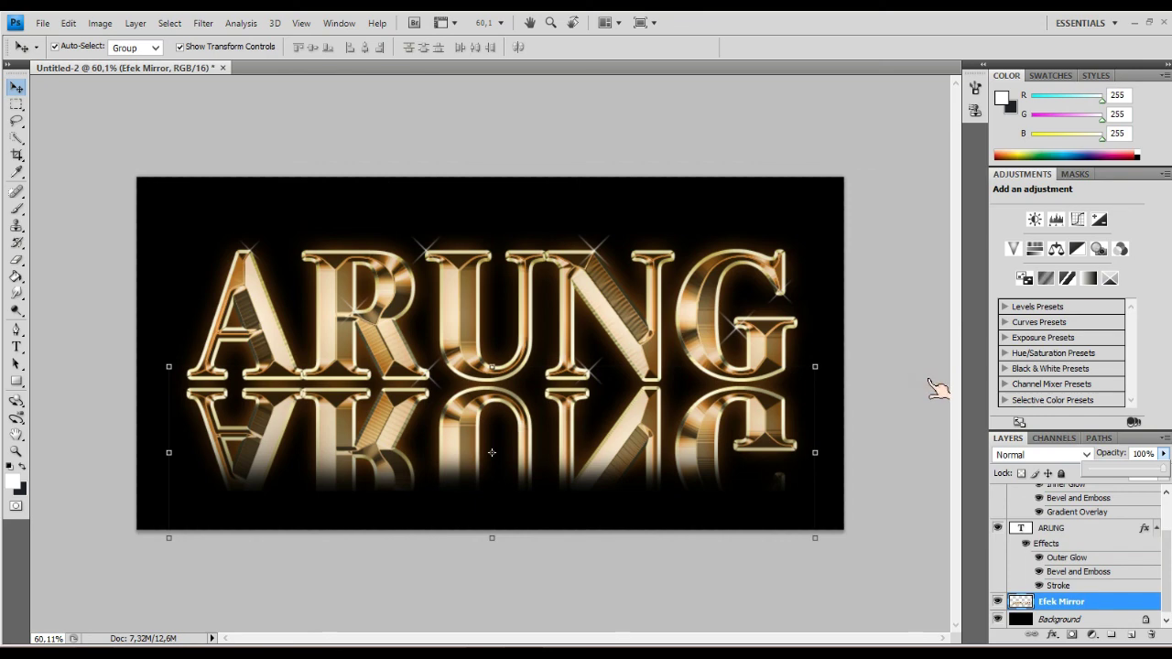
- Set the Efek Mirror layer opacity to about 22%
left_click_drag(938, 375, 892, 385)
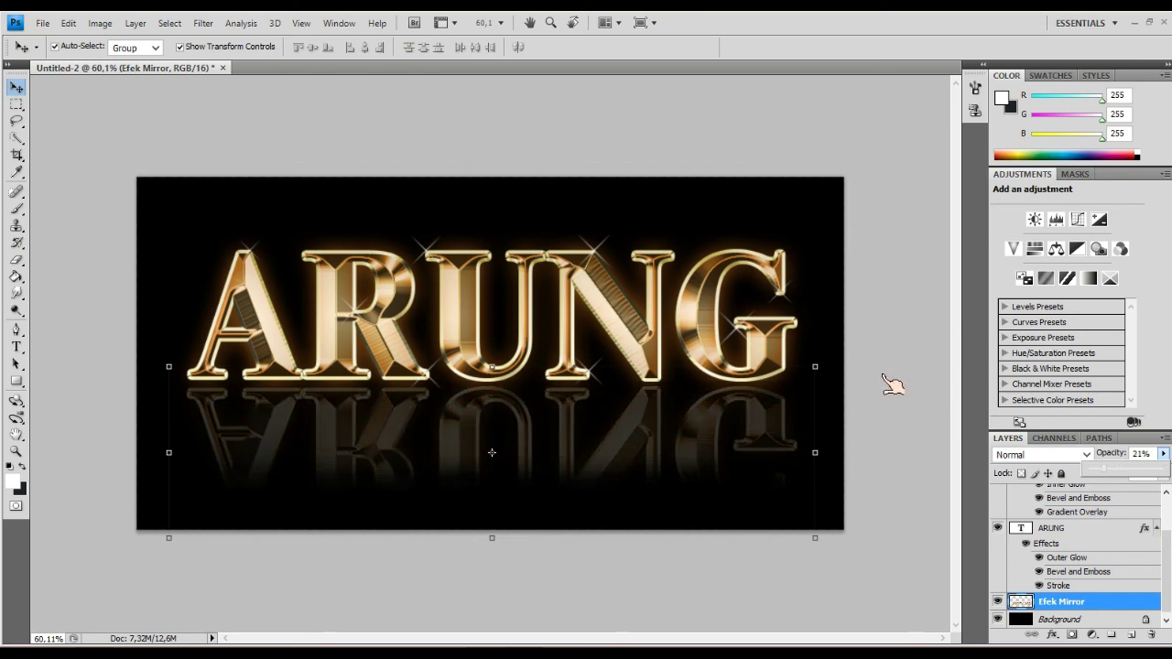
mouse_move(888, 383)
left_mouse_down()
mouse_move(907, 382)
mouse_move(889, 382)
left_mouse_up()
left_click(554, 433)
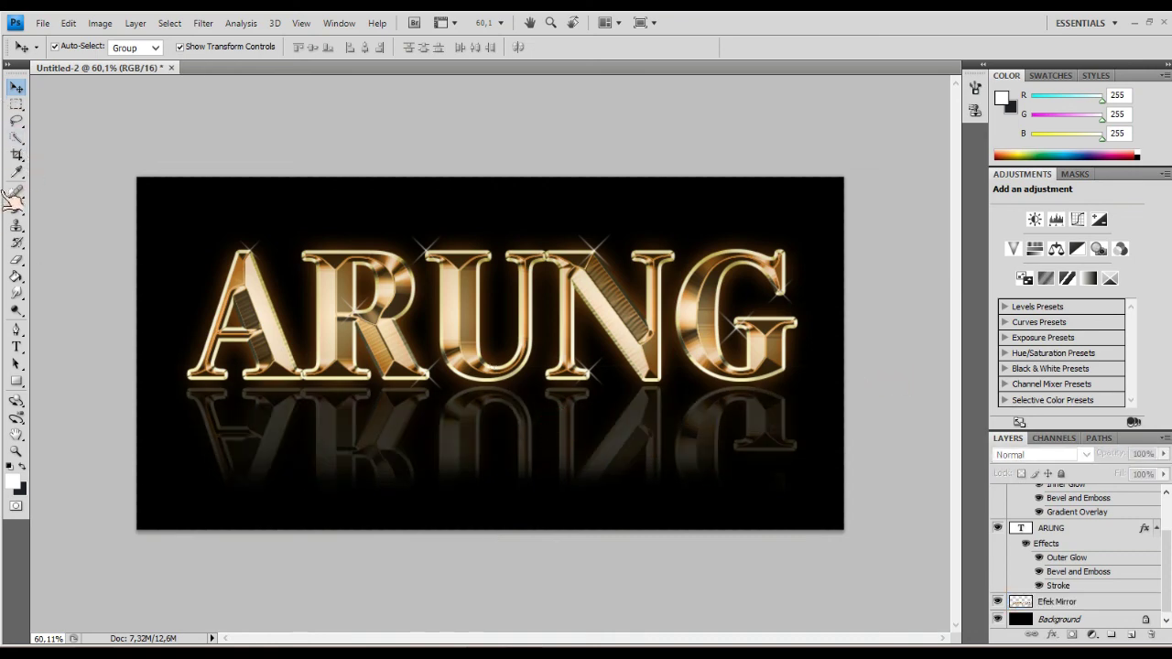
- Erase more of the reflection under and left of the A
left_click(17, 258)
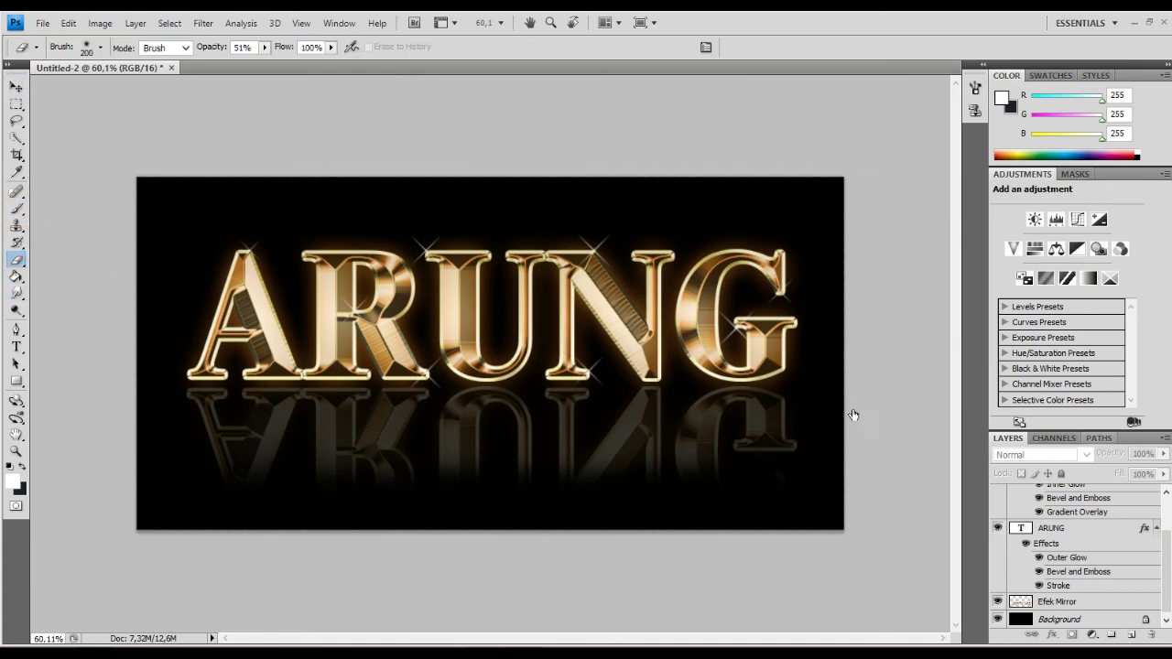
key("alt+[")
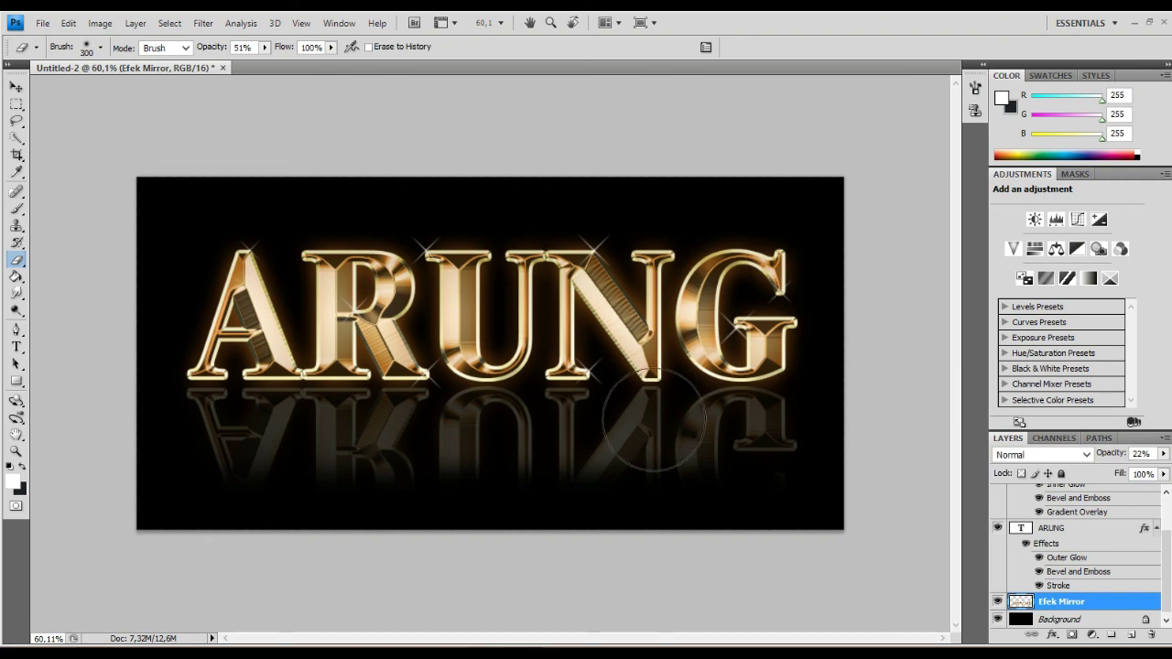
mouse_move(231, 436)
left_mouse_down()
mouse_move(189, 406)
mouse_move(566, 386)
mouse_move(151, 391)
left_mouse_up()
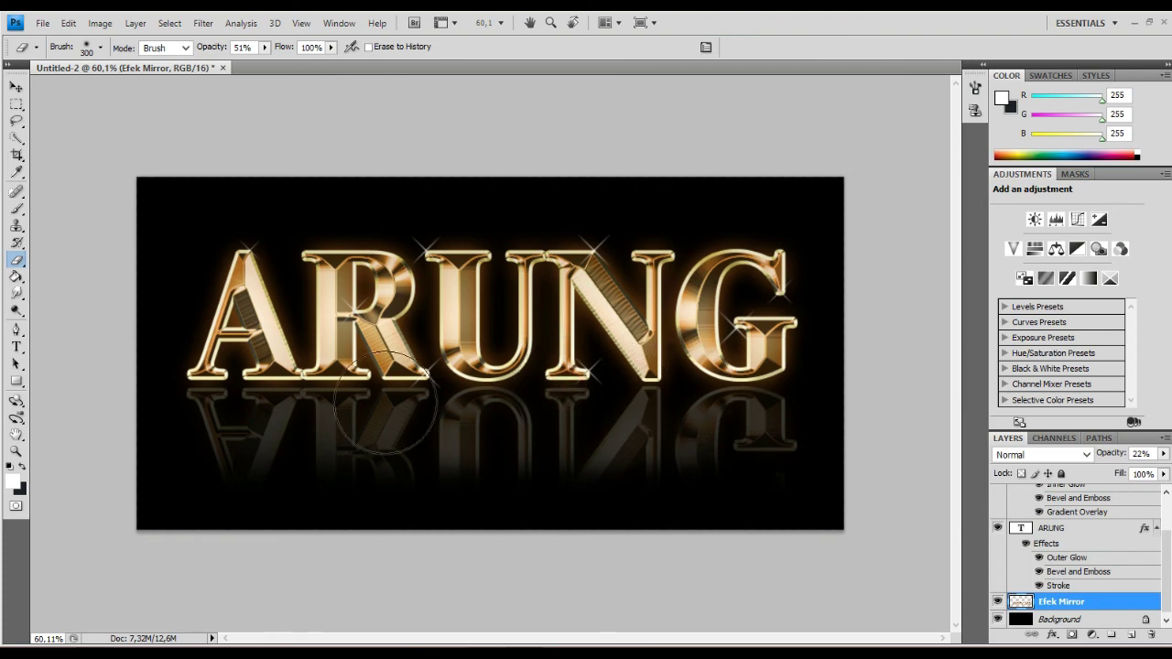
left_click(151, 391)
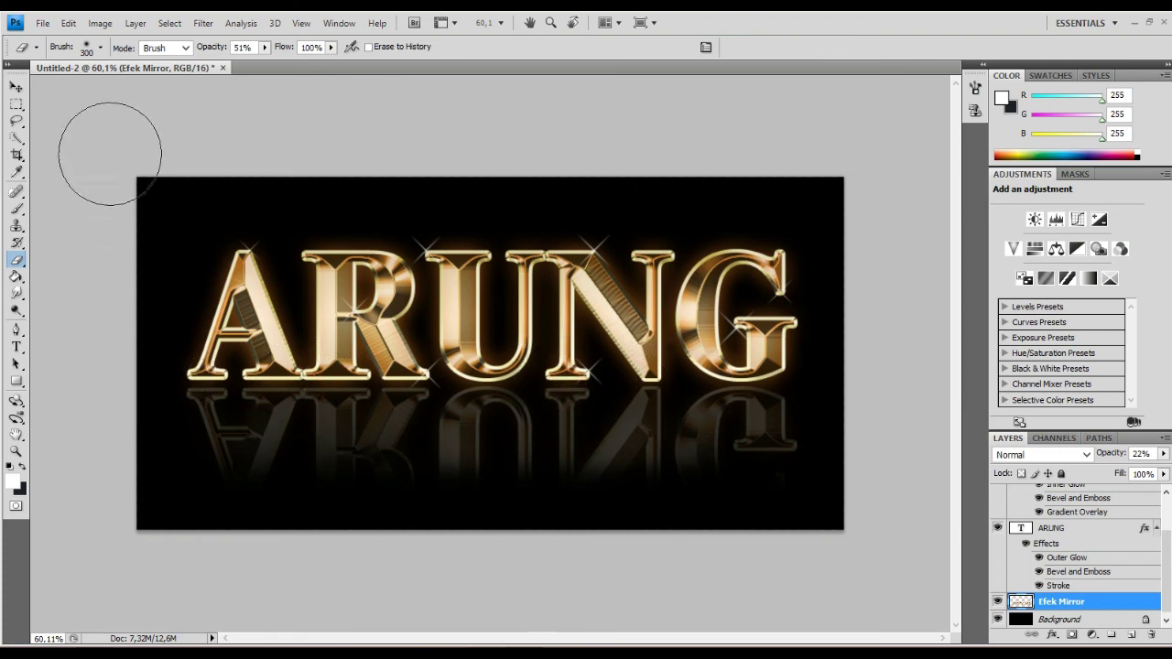
left_click(17, 86)
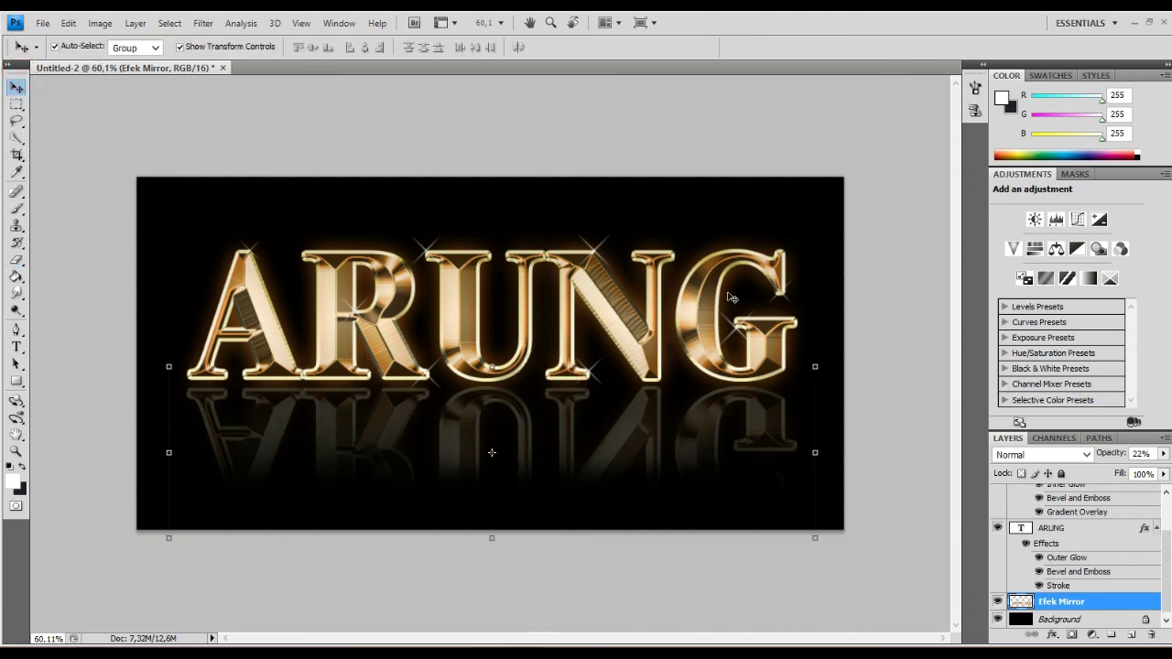
left_click(682, 345)
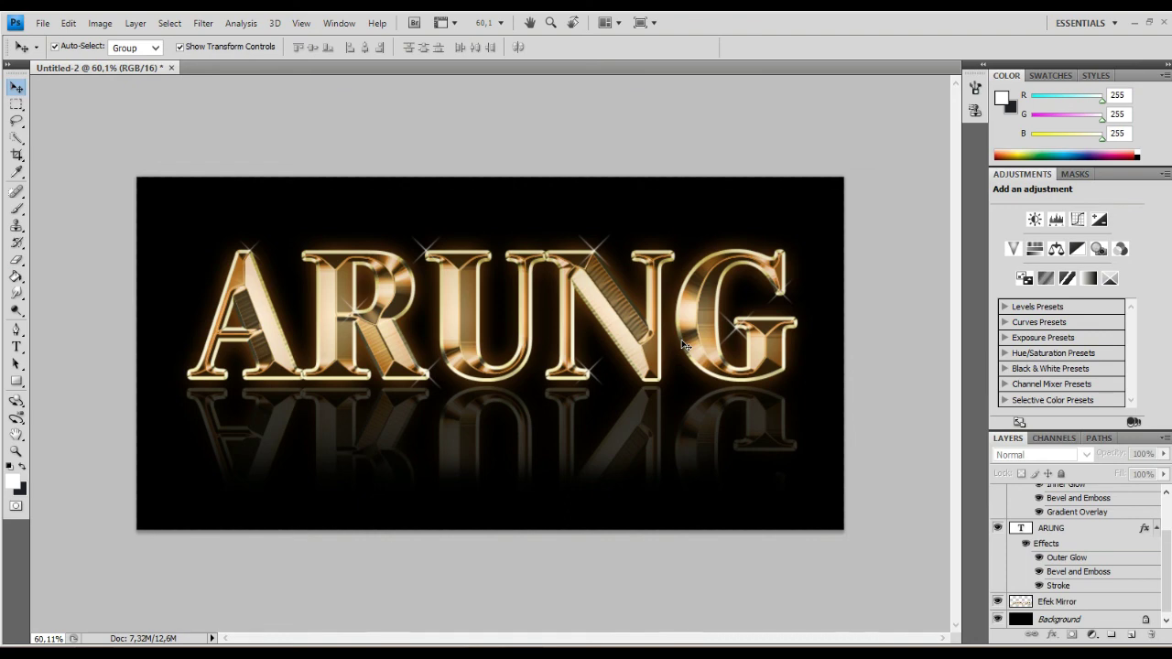